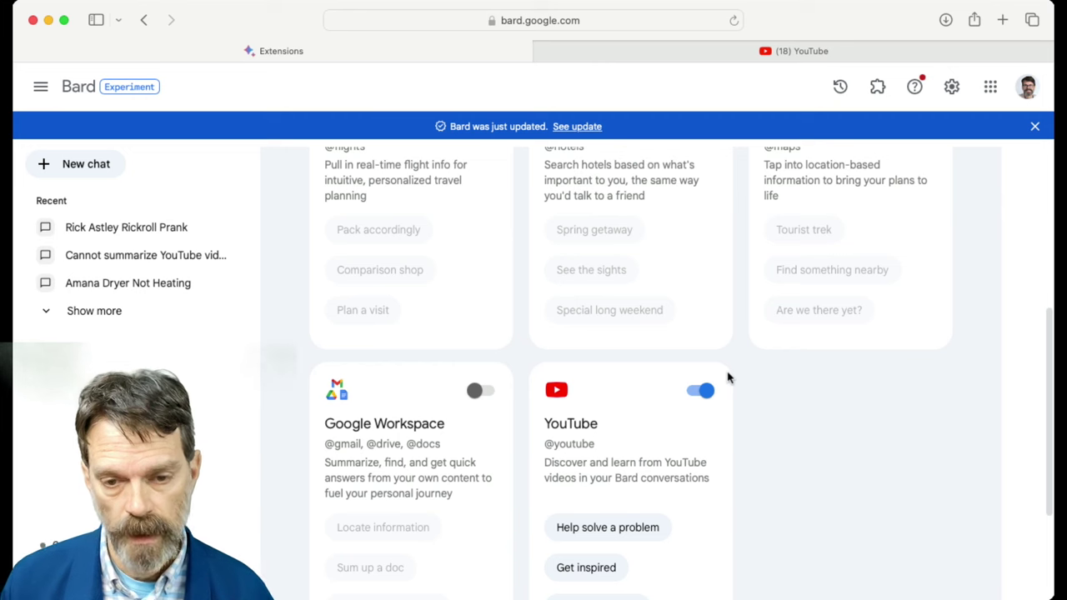
# Enable the Google Flights, Google Hotels and Google Maps extensions, and decline the connection to Google Workspace
pyautogui.scroll(-3, 727, 378)
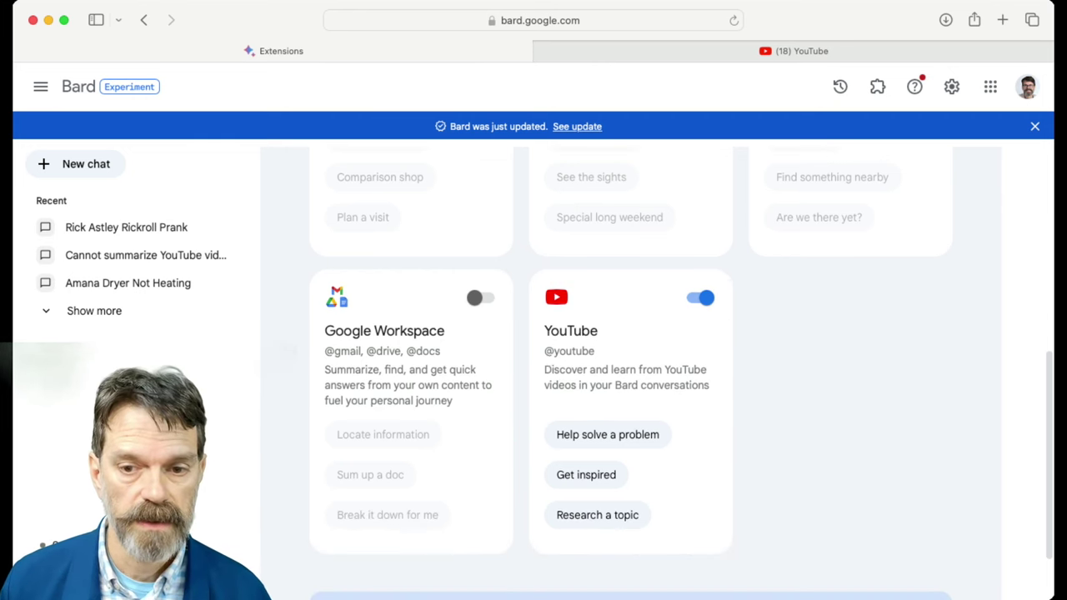
pyautogui.moveTo(543, 354); pyautogui.dragTo(597, 360)
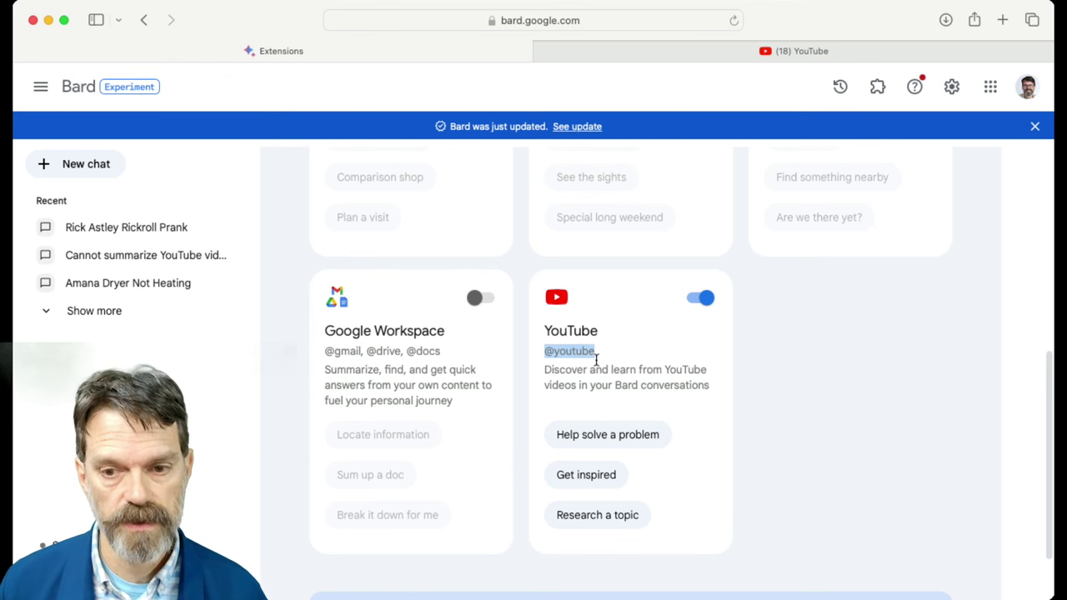
pyautogui.scroll(3, 597, 360)
pyautogui.click(481, 177)
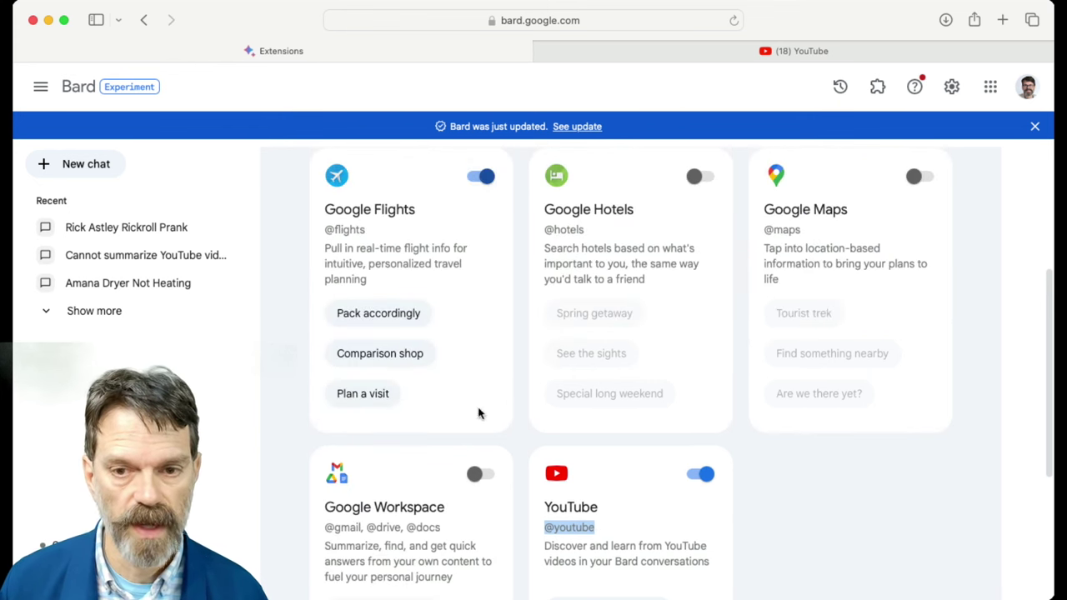
pyautogui.click(475, 474)
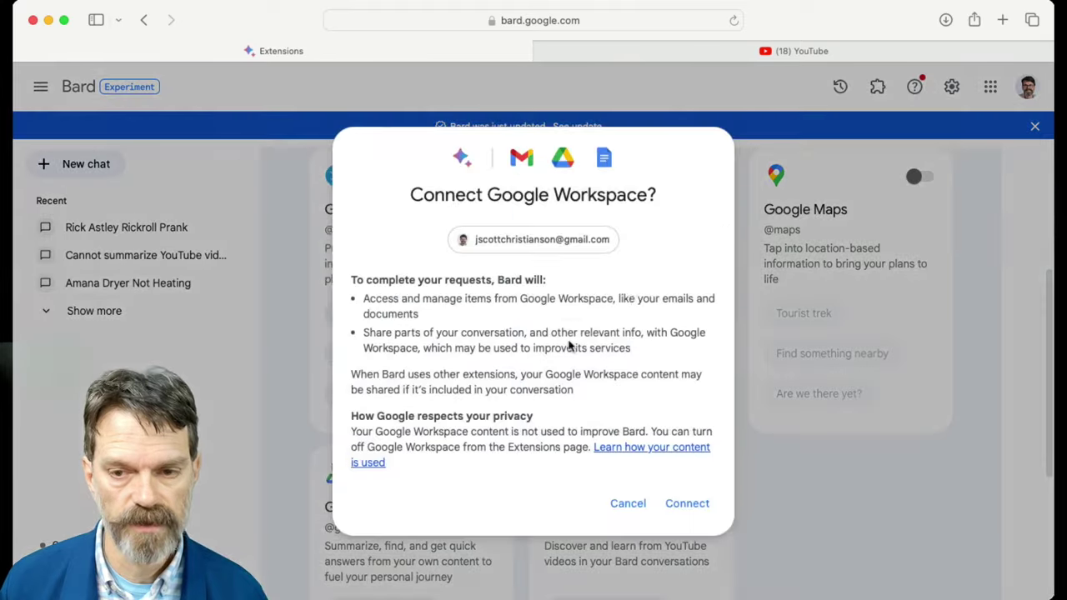
pyautogui.click(627, 503)
pyautogui.click(693, 177)
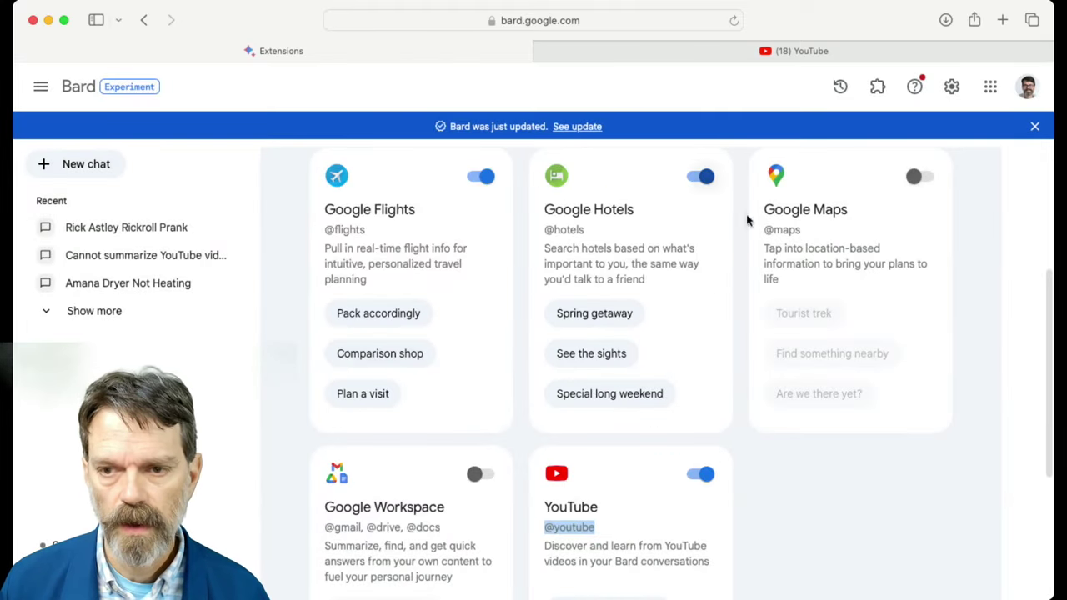
pyautogui.click(917, 177)
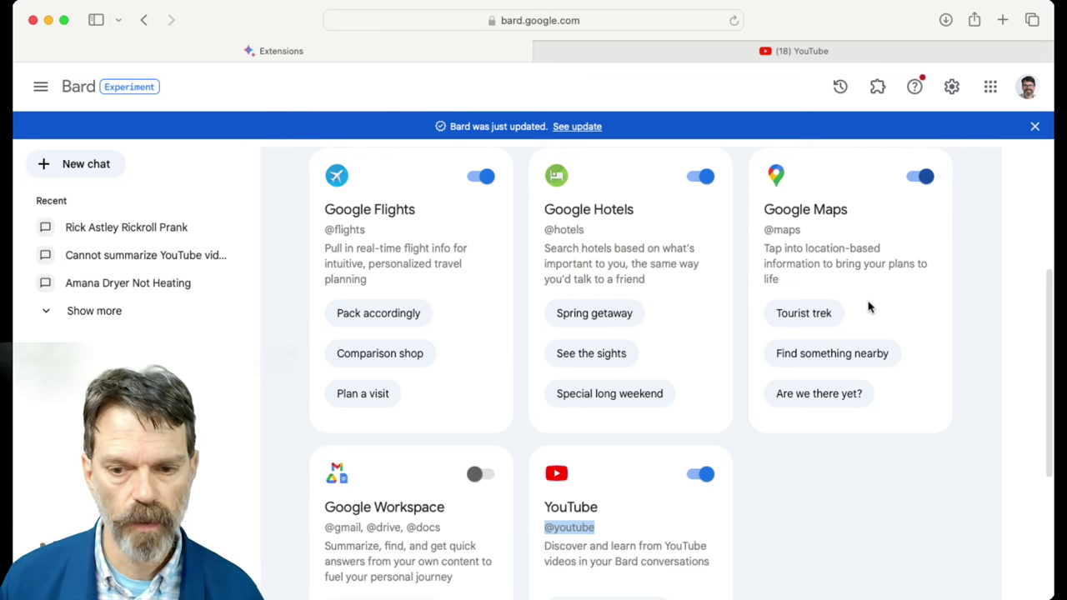
pyautogui.click(548, 534)
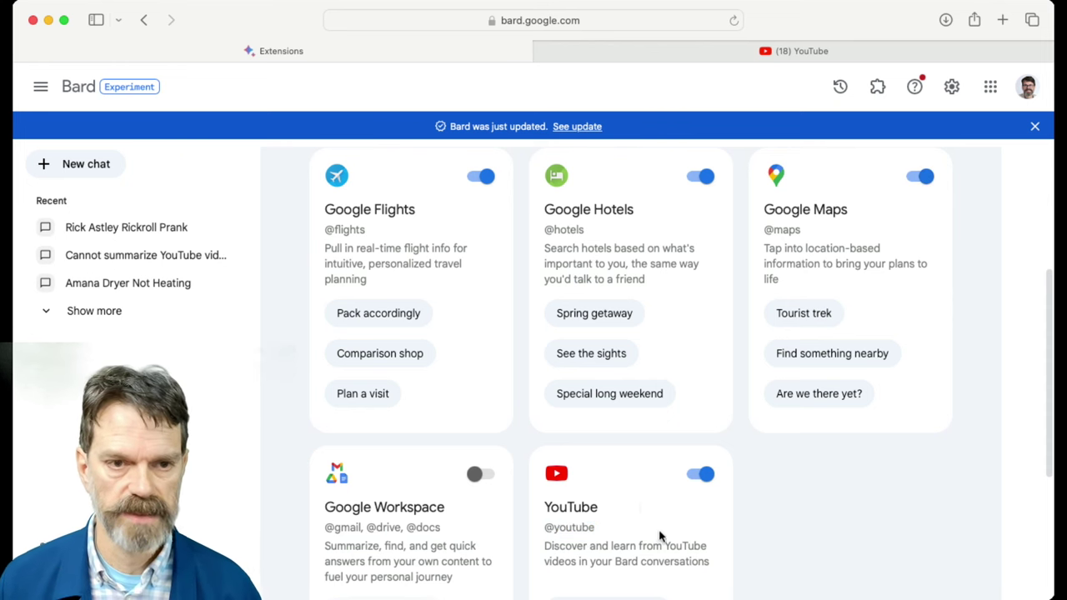
pyautogui.click(73, 88)
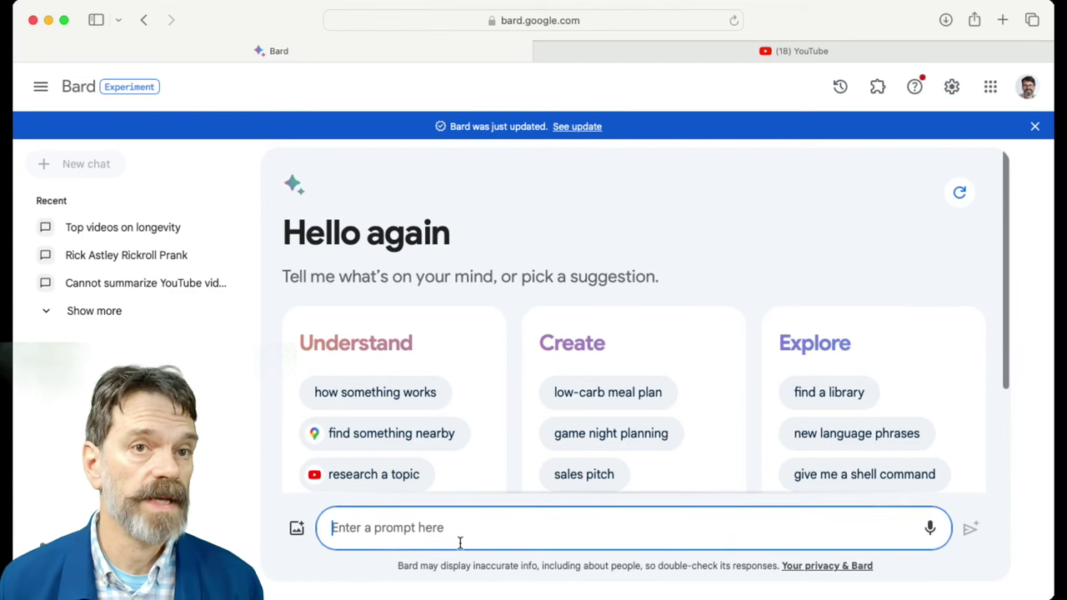
pyautogui.write('@you')
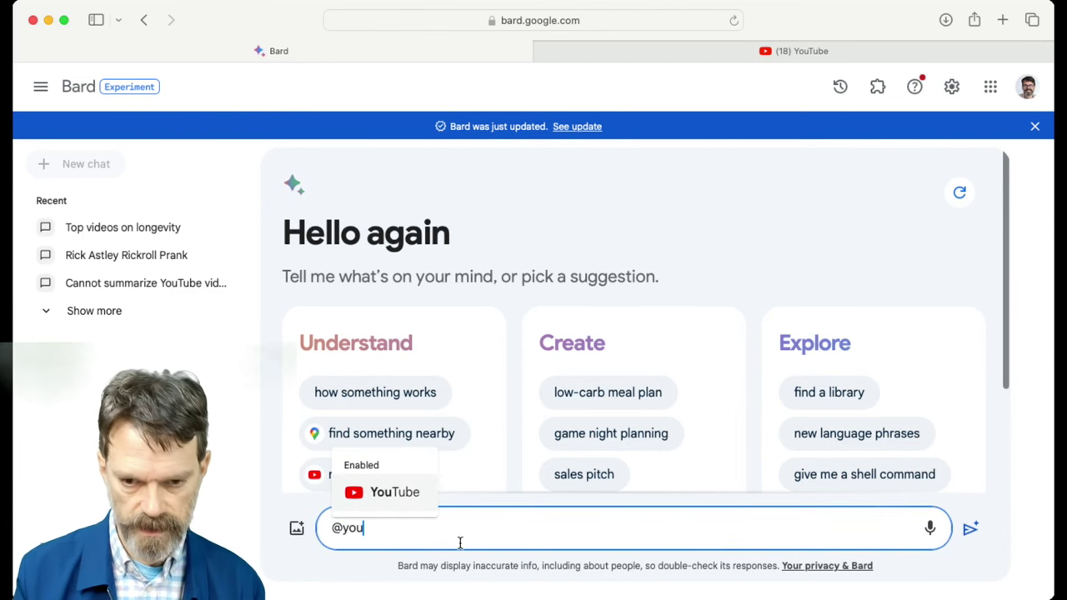
pyautogui.press('Tab')
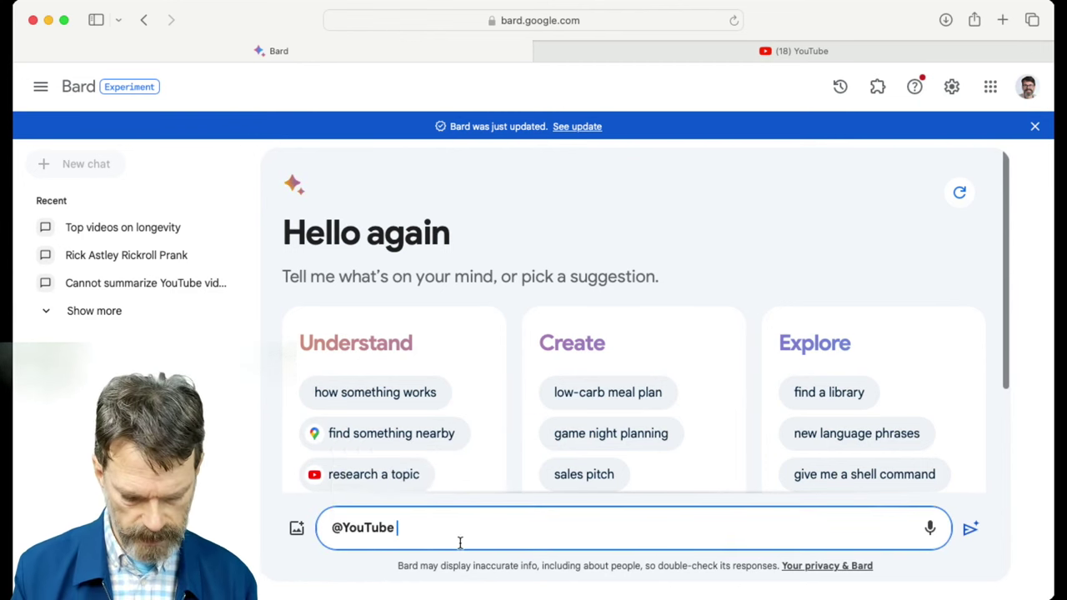
pyautogui.write('Please pro')
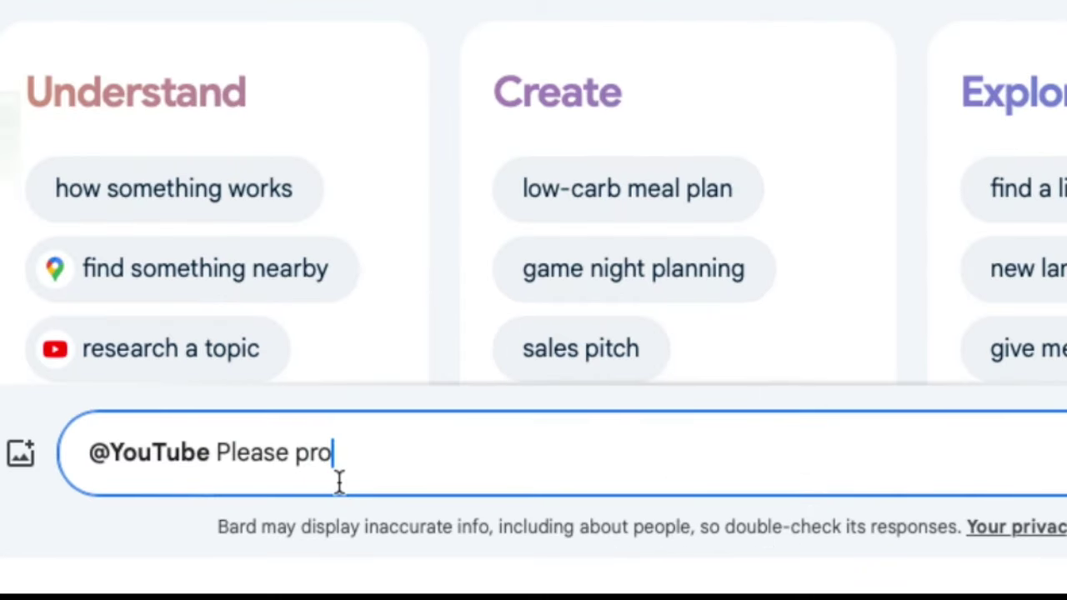
pyautogui.write('ivide me wit s')
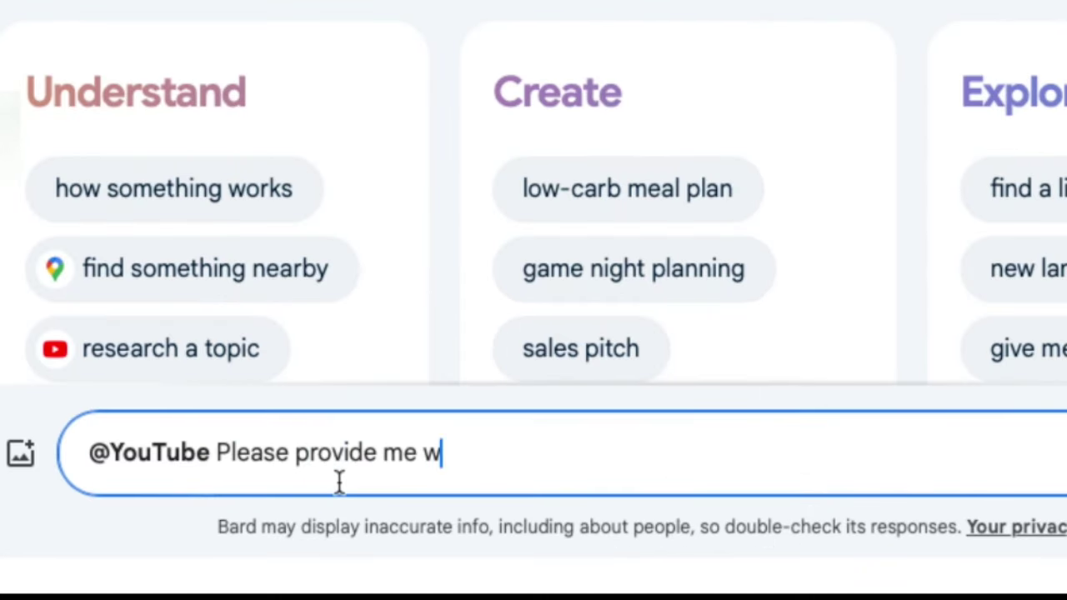
pyautogui.press('BackSpace')
pyautogui.press('BackSpace')
pyautogui.write('h some ')
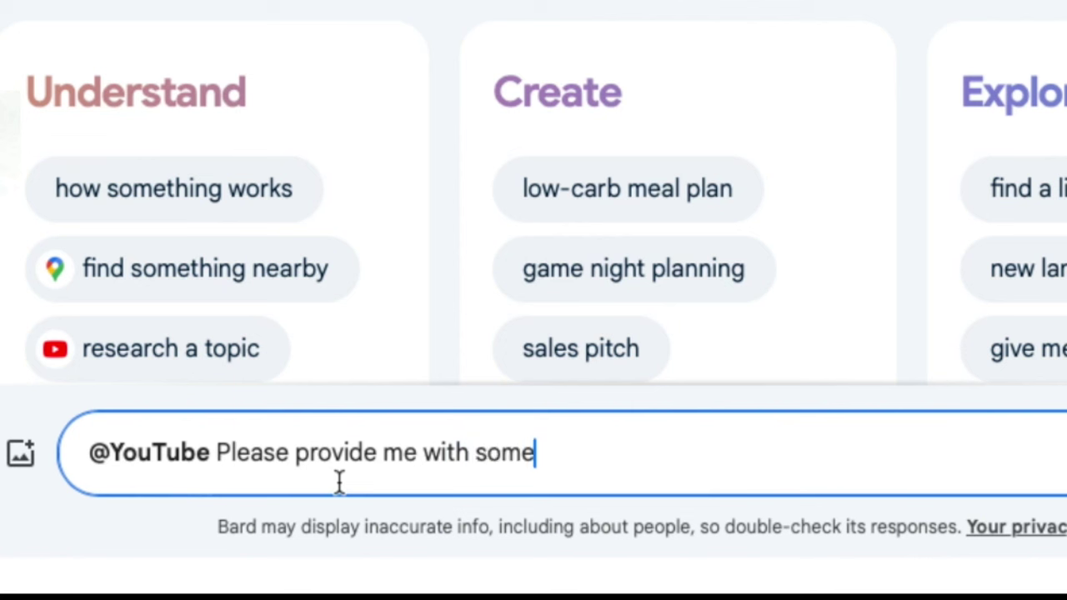
pyautogui.write('top vi')
pyautogui.press('BackSpace')
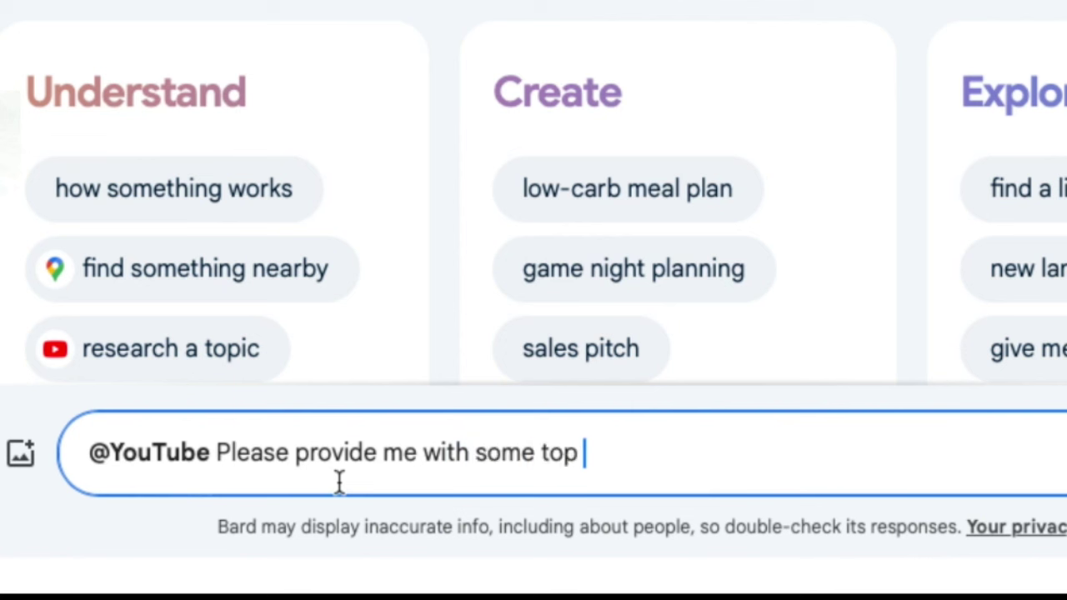
pyautogui.write('videos about ')
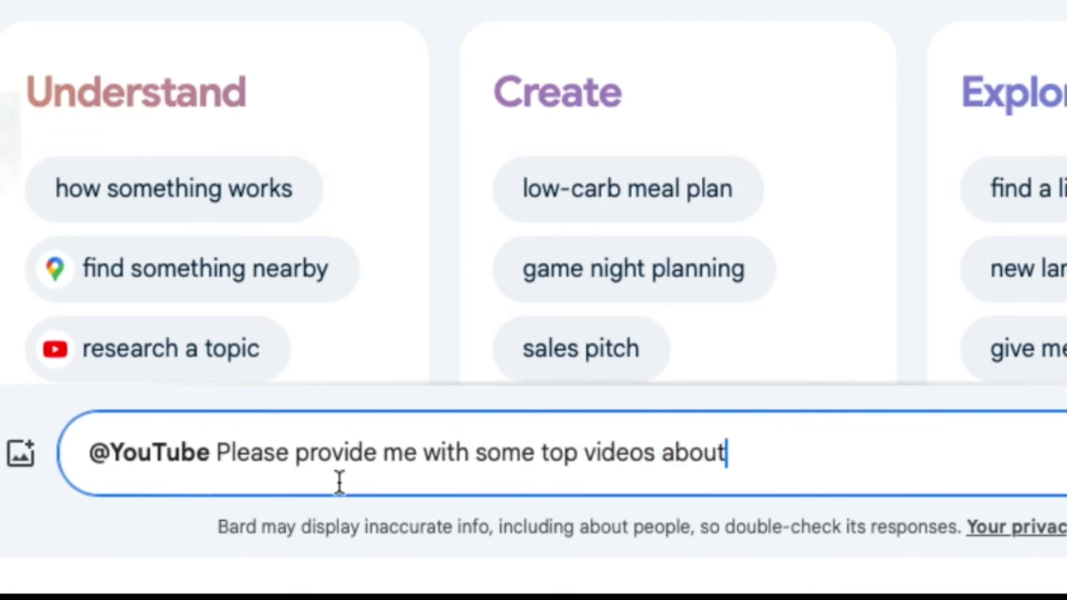
pyautogui.write('longe')
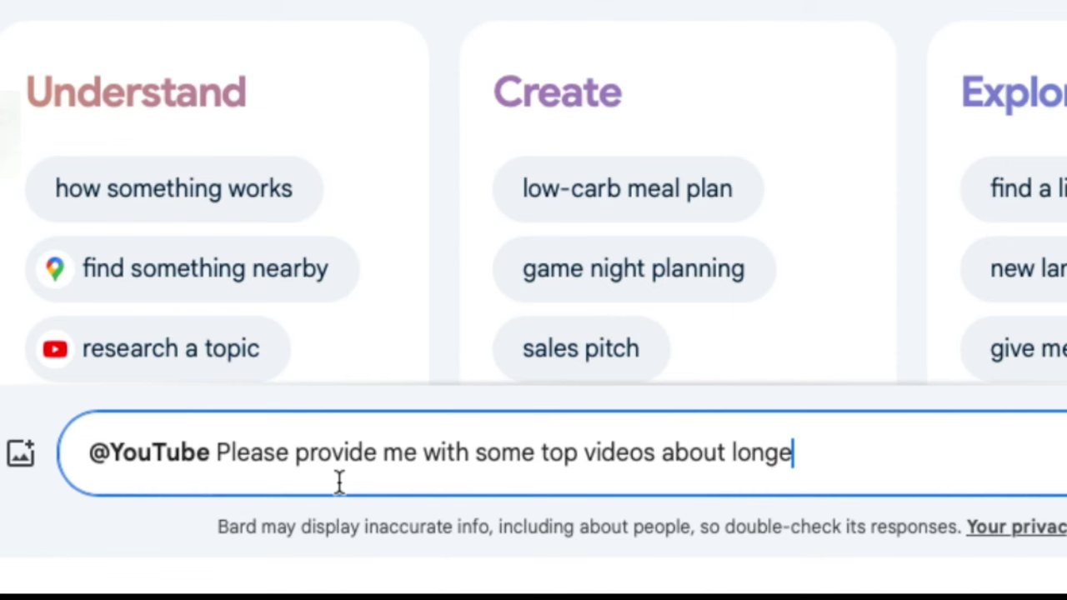
pyautogui.write('vity')
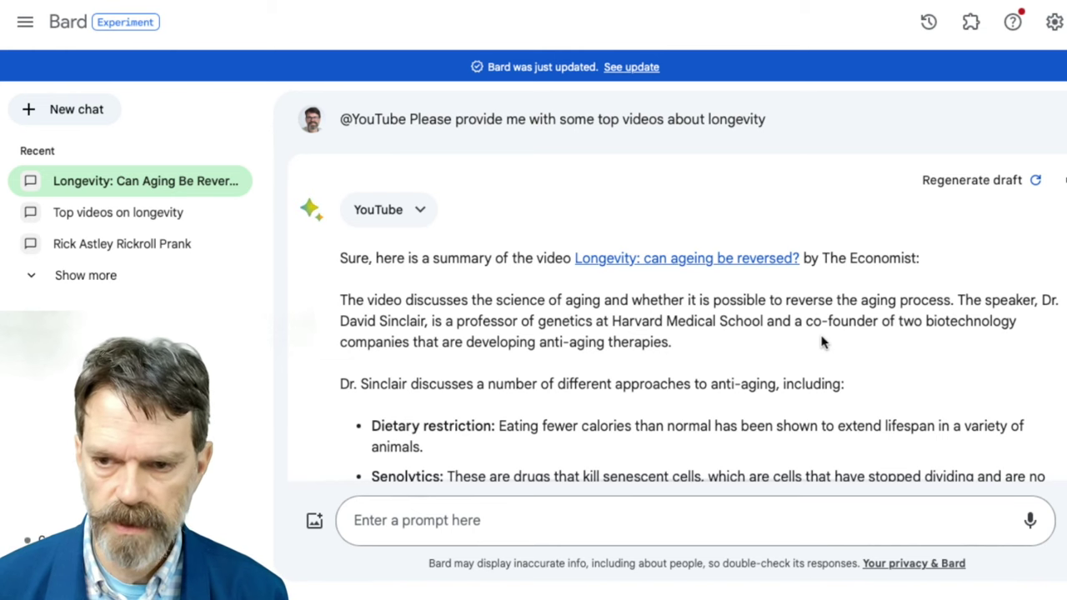
# Read the longevity answer through its video summary, additional resource links and all suggested YouTube videos
pyautogui.scroll(-1, 822, 342)
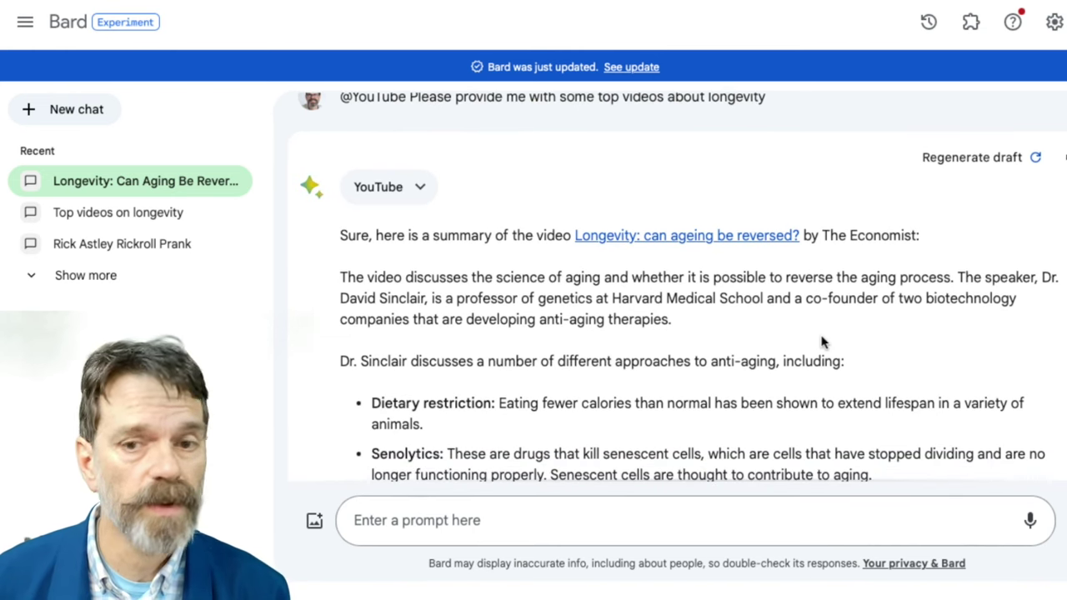
pyautogui.scroll(-3, 821, 341)
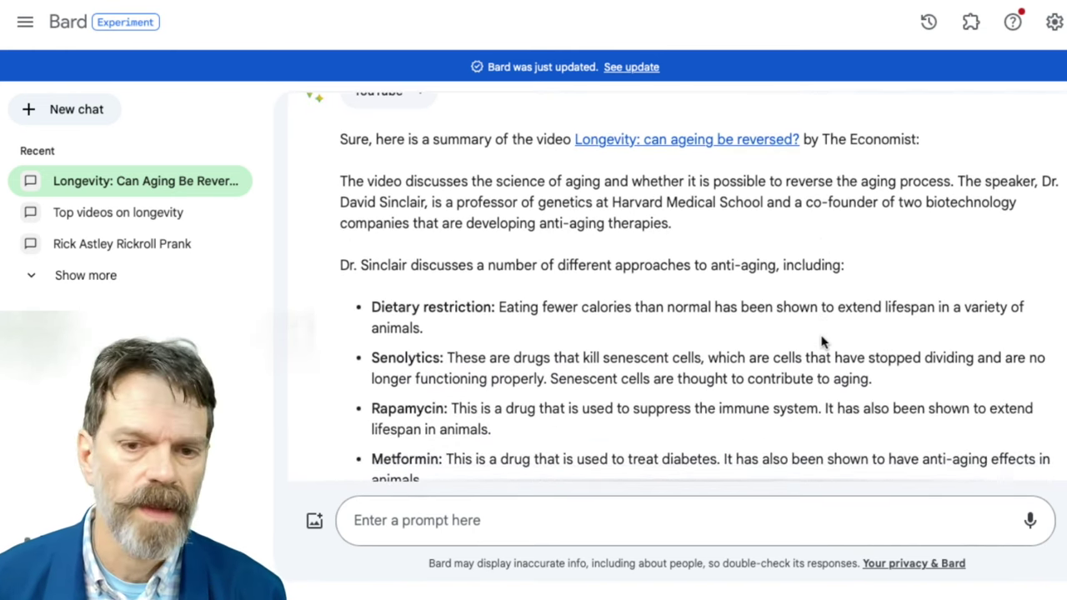
pyautogui.scroll(-2, 821, 342)
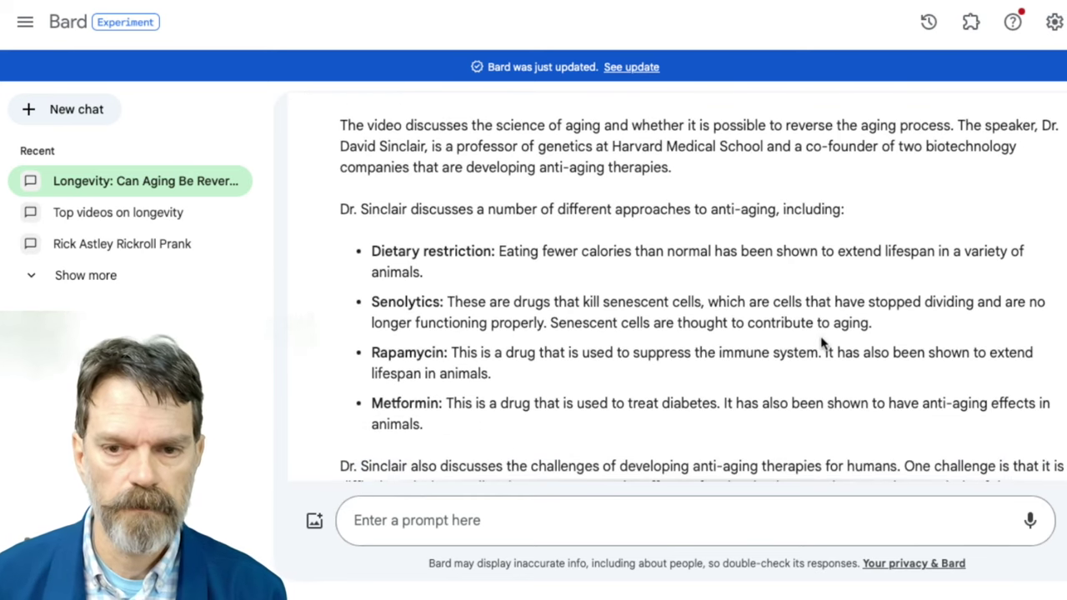
pyautogui.scroll(-10, 804, 336)
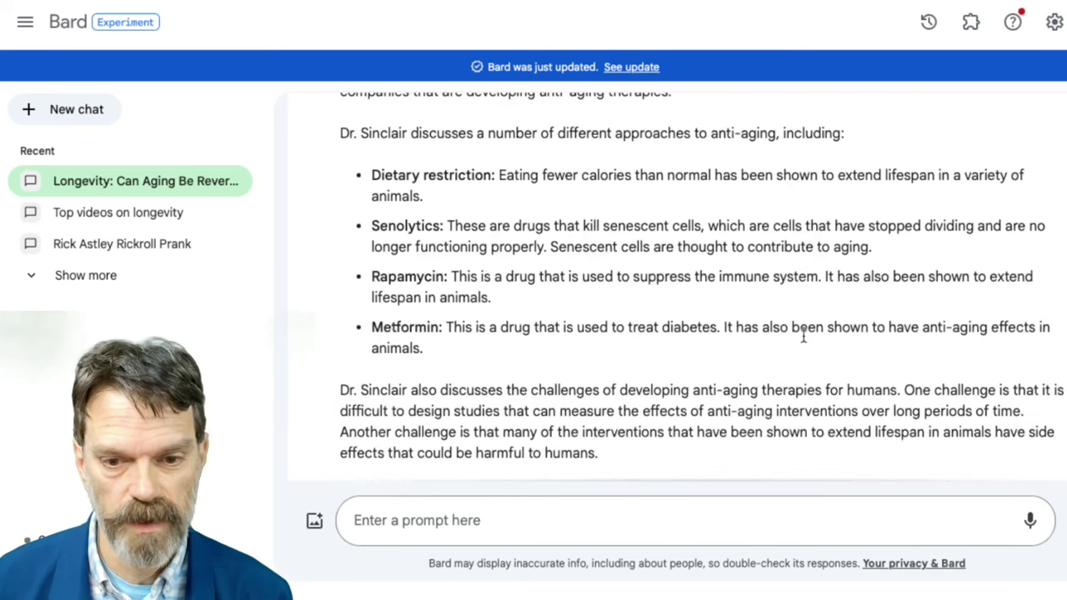
pyautogui.scroll(-3, 805, 331)
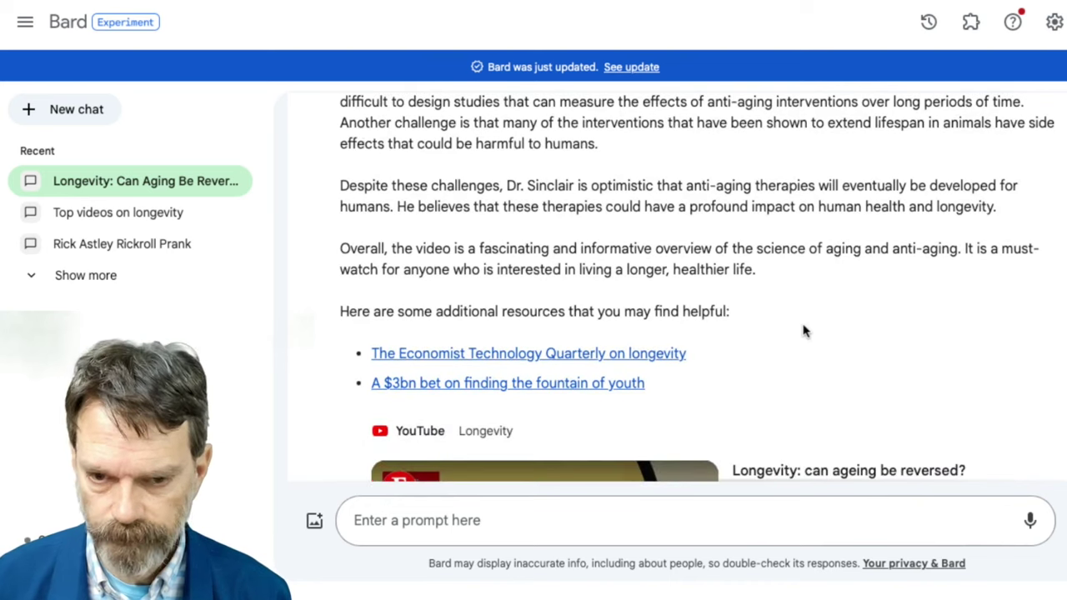
pyautogui.scroll(-5, 805, 331)
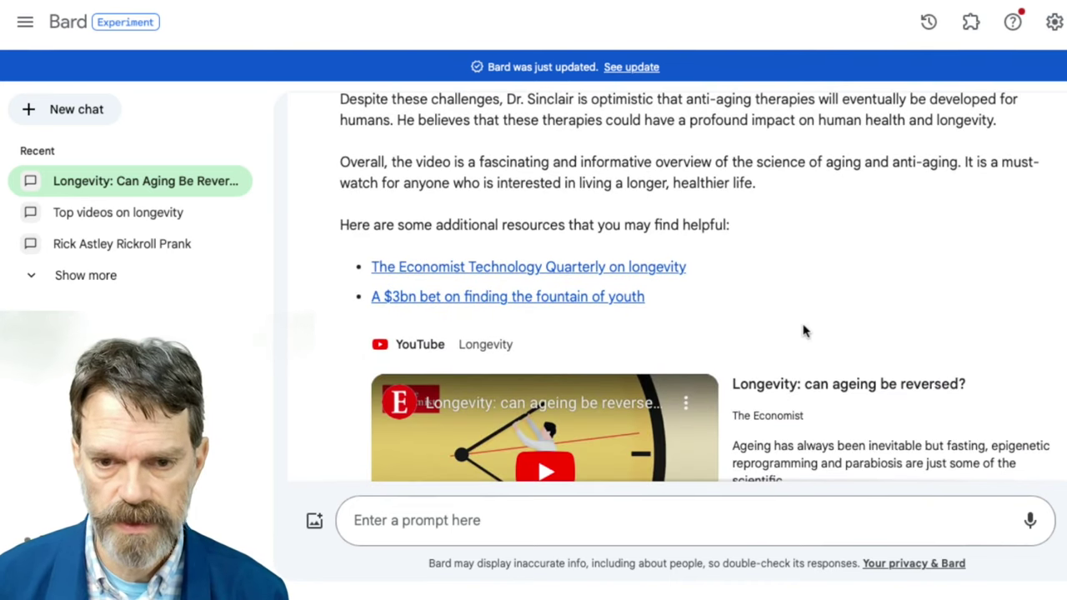
pyautogui.scroll(-20, 804, 334)
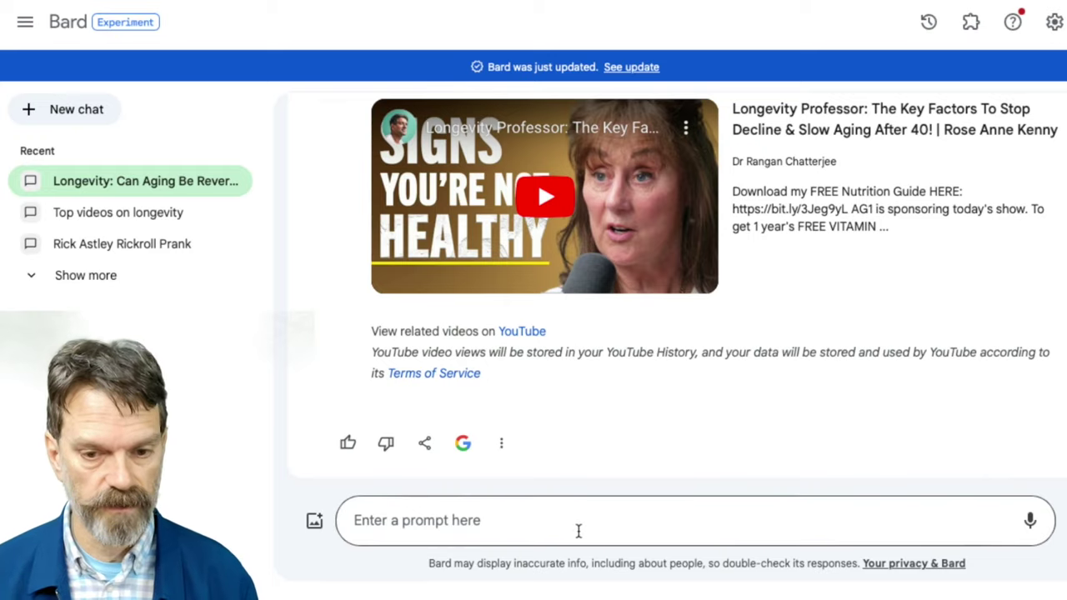
pyautogui.click(574, 524)
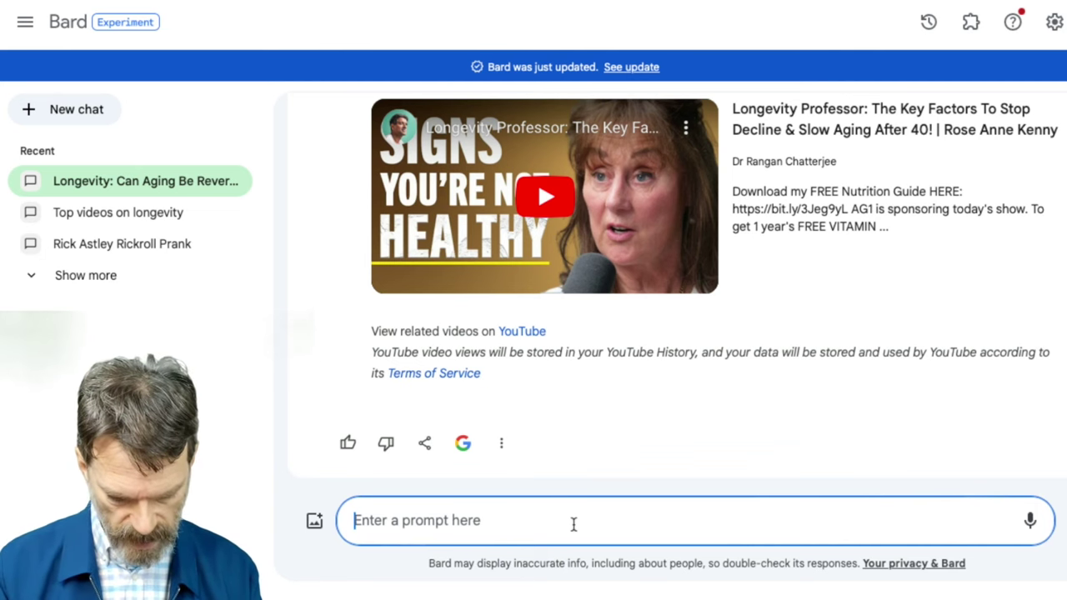
pyautogui.write('@you')
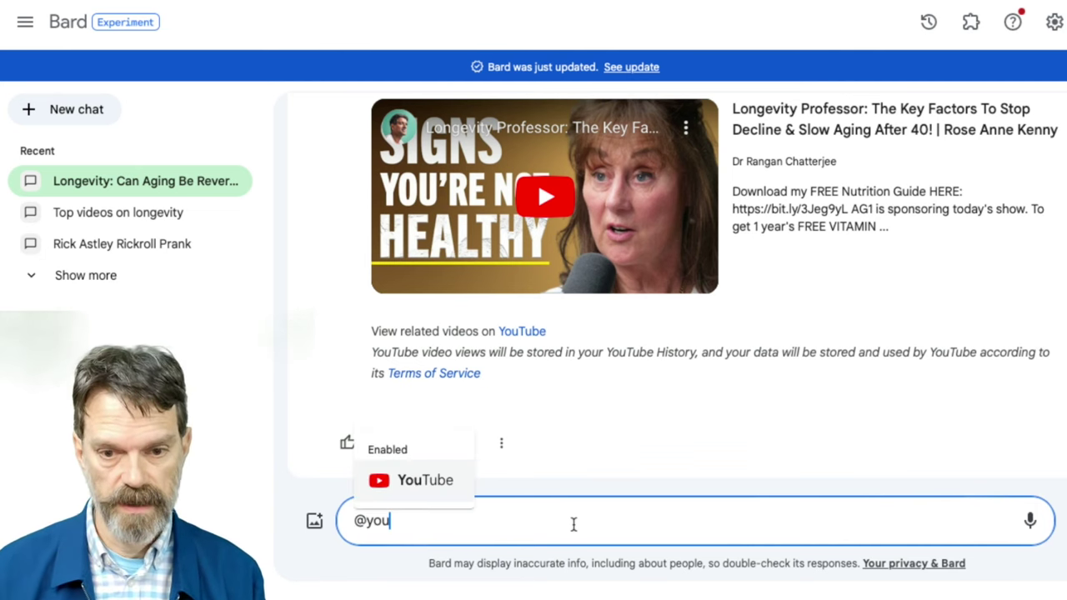
pyautogui.press('Tab')
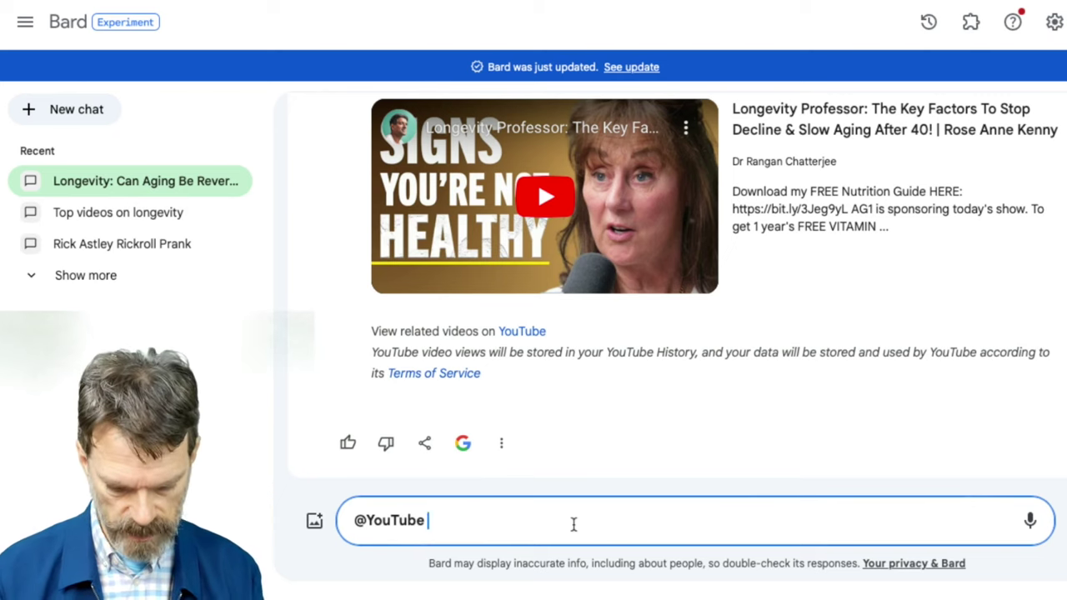
pyautogui.write('Who are the top')
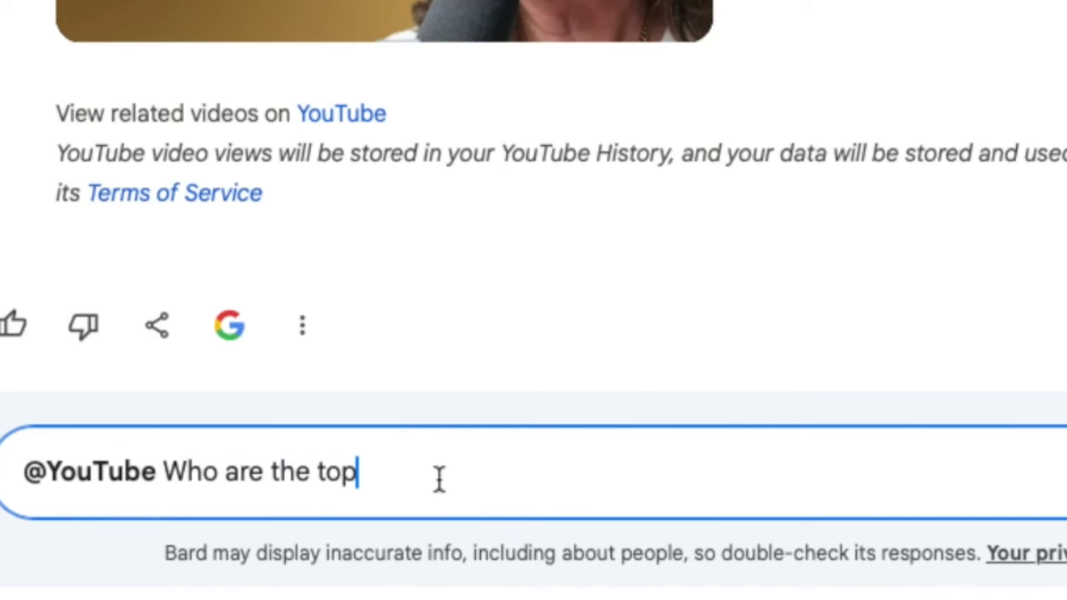
pyautogui.write(' professor')
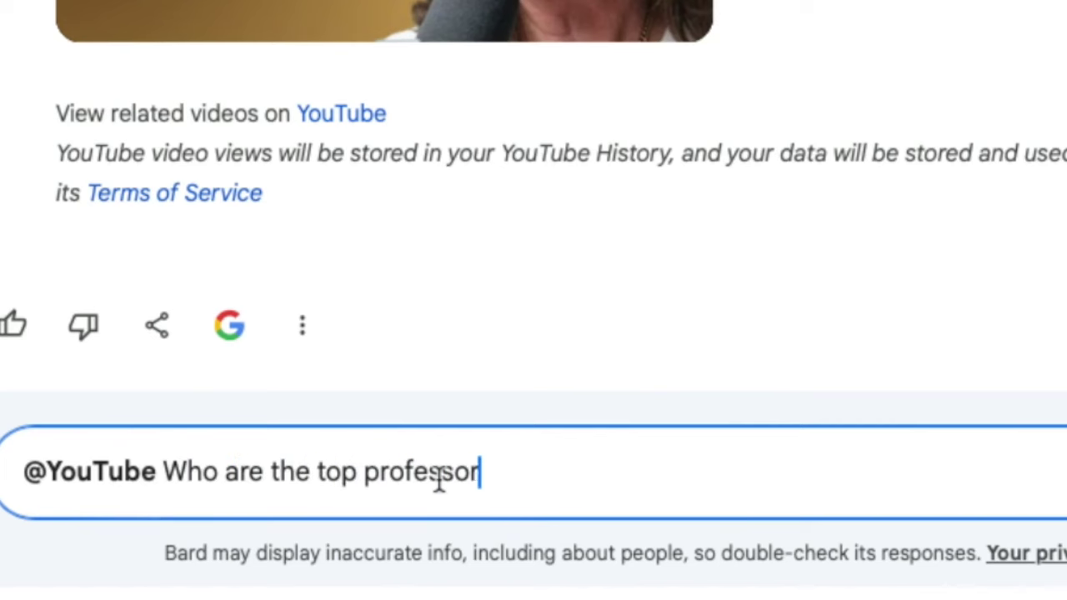
pyautogui.write('s on your')
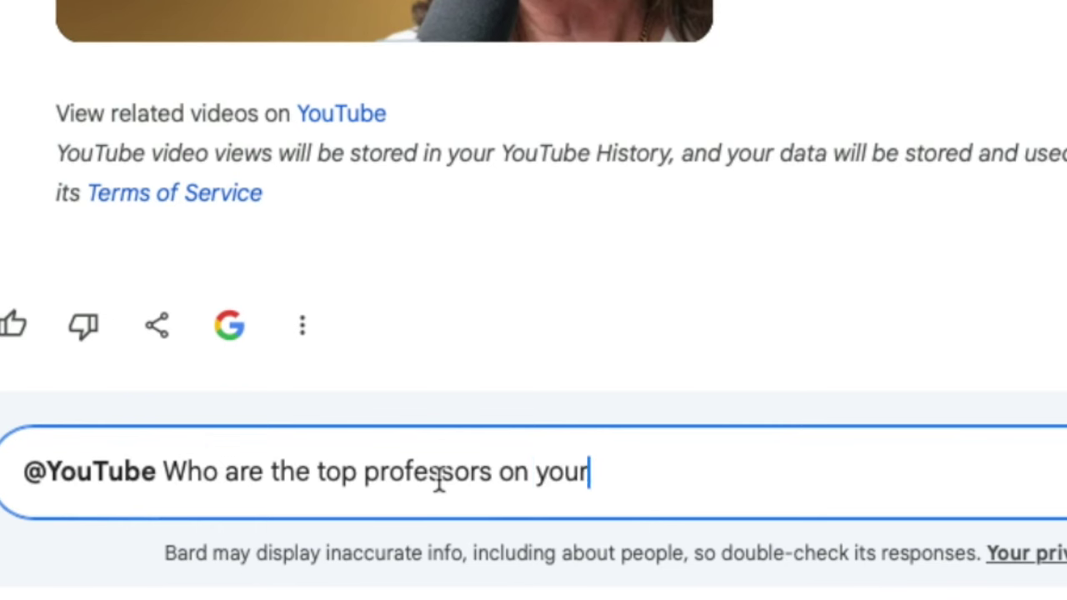
pyautogui.write('ub')
pyautogui.press('BackSpace')
pyautogui.press('BackSpace')
pyautogui.press('BackSpace')
pyautogui.write('tube')
pyautogui.press('Return')
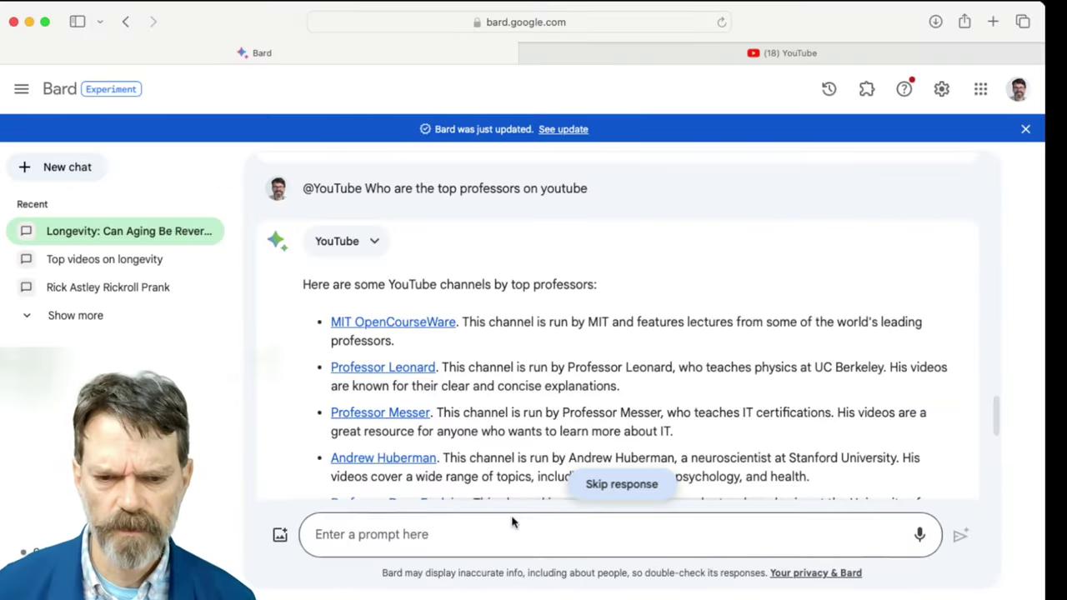
# Open the Professor Leonard channel from the list of professors in a new browser tab and switch to it
pyautogui.scroll(-2, 564, 428)
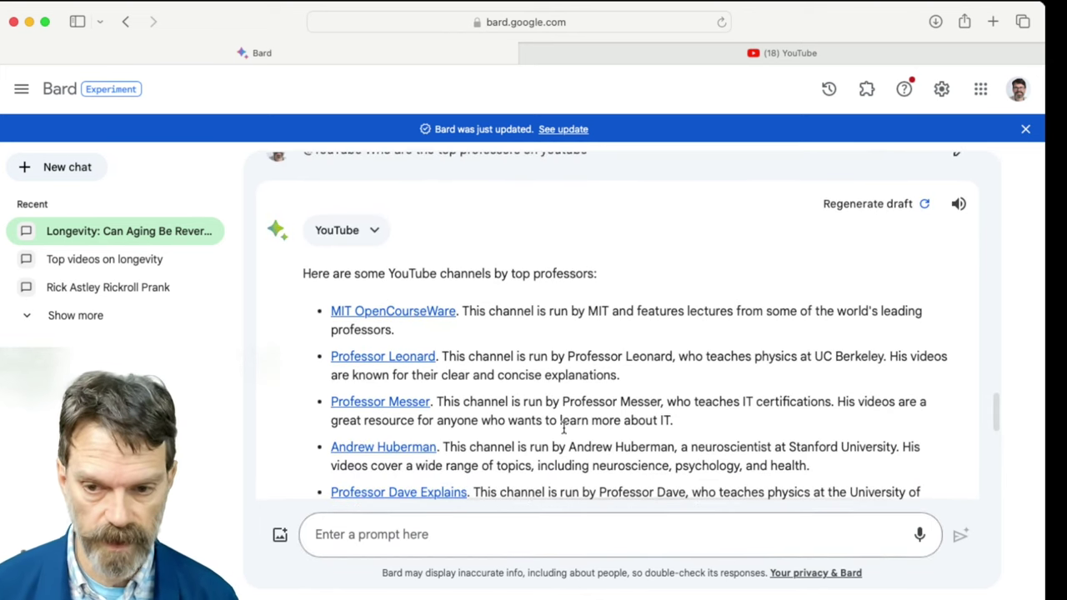
pyautogui.scroll(-1, 563, 427)
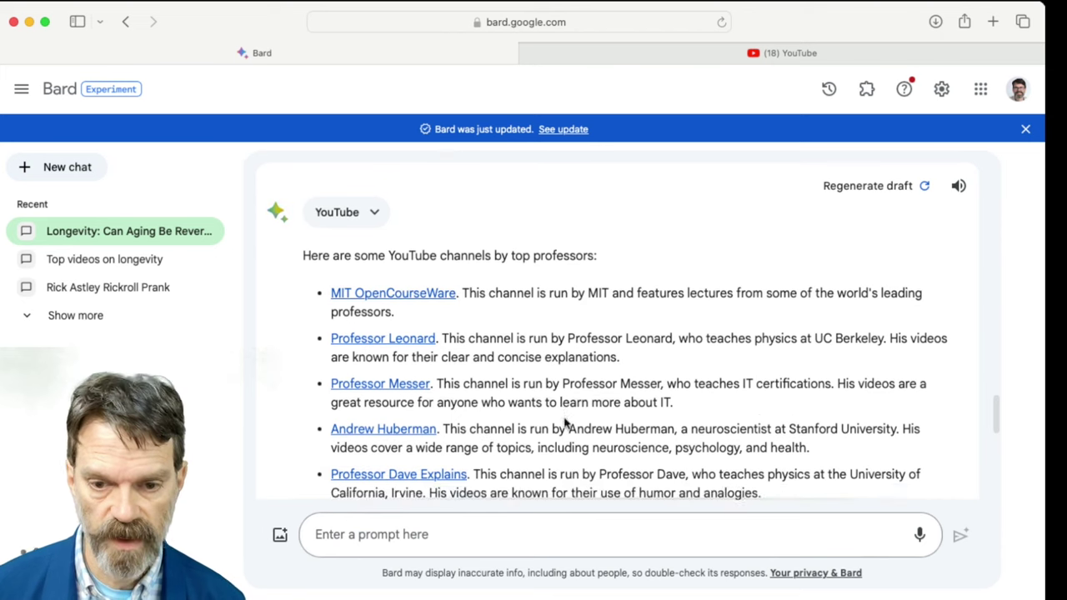
pyautogui.moveTo(406, 345); pyautogui.dragTo(422, 346)
pyautogui.keyDown('super'); pyautogui.click(383, 336); pyautogui.keyUp('super')
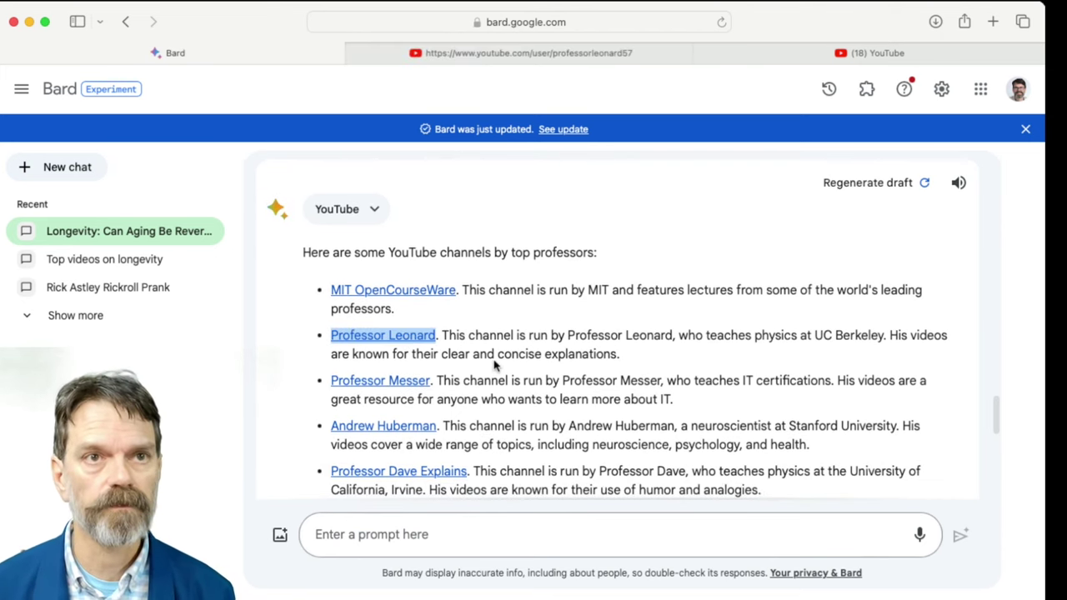
pyautogui.click(561, 50)
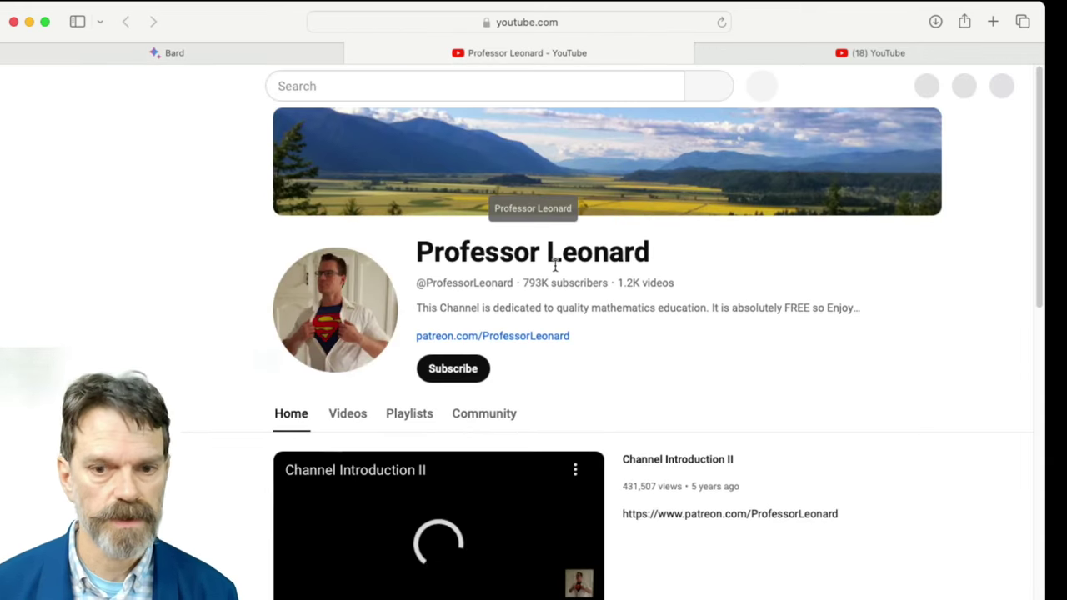
# Pause the Channel Introduction II video and return to the Bard chat to review the suggested professor channels
pyautogui.scroll(-2, 468, 379)
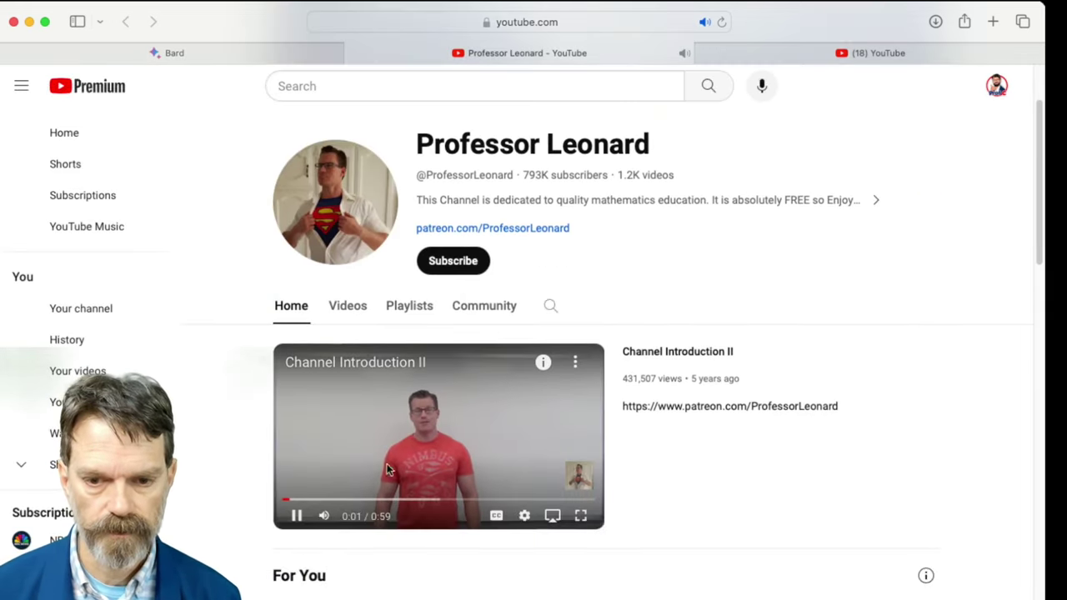
pyautogui.click(296, 516)
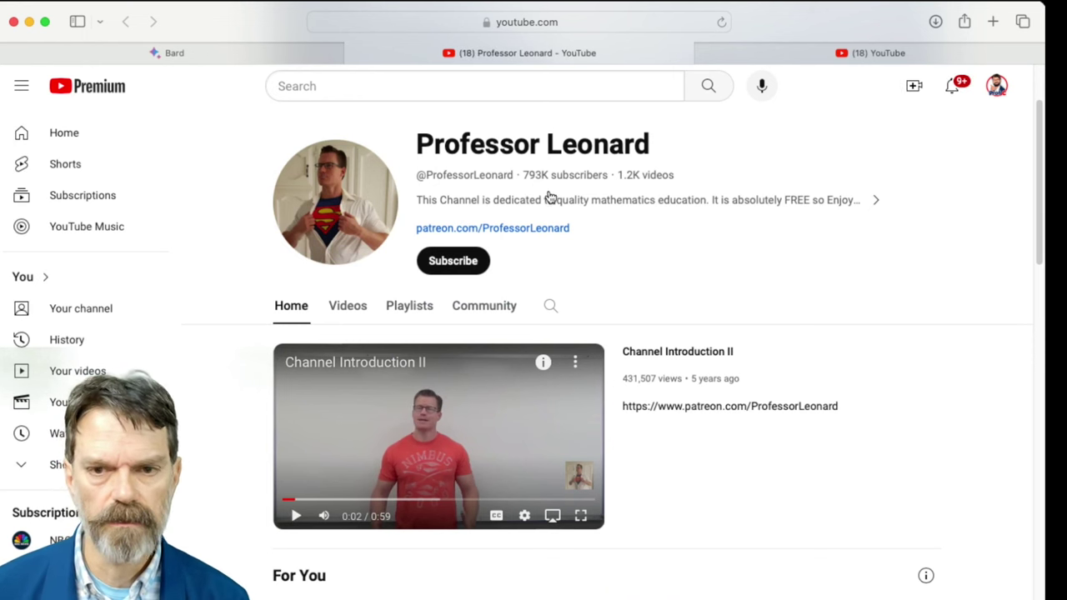
pyautogui.click(232, 52)
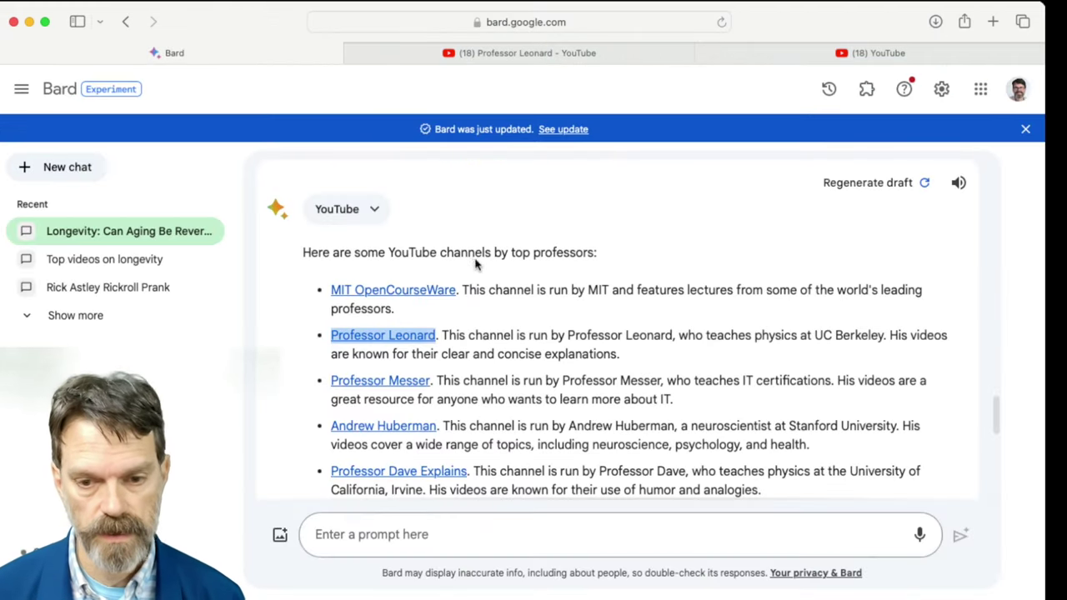
pyautogui.scroll(-5, 484, 384)
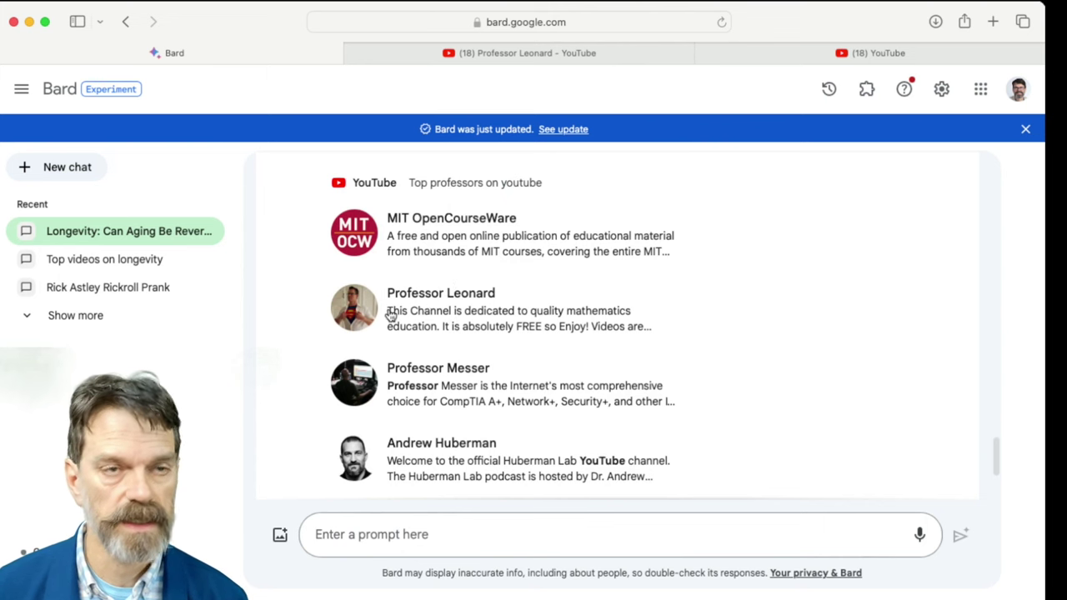
pyautogui.scroll(-5, 390, 313)
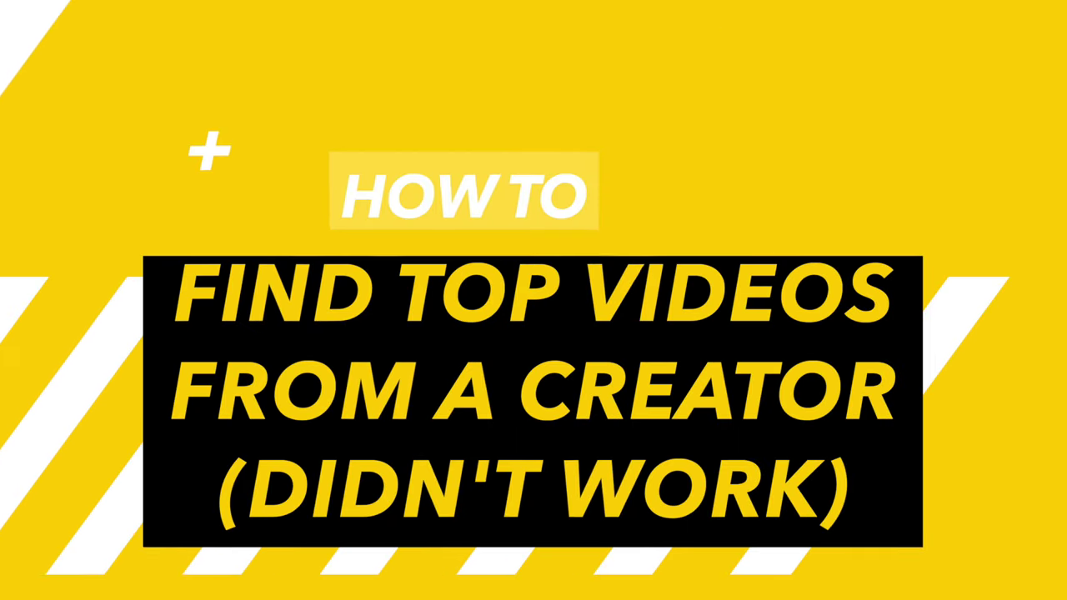
pyautogui.click(464, 543)
pyautogui.write('What')
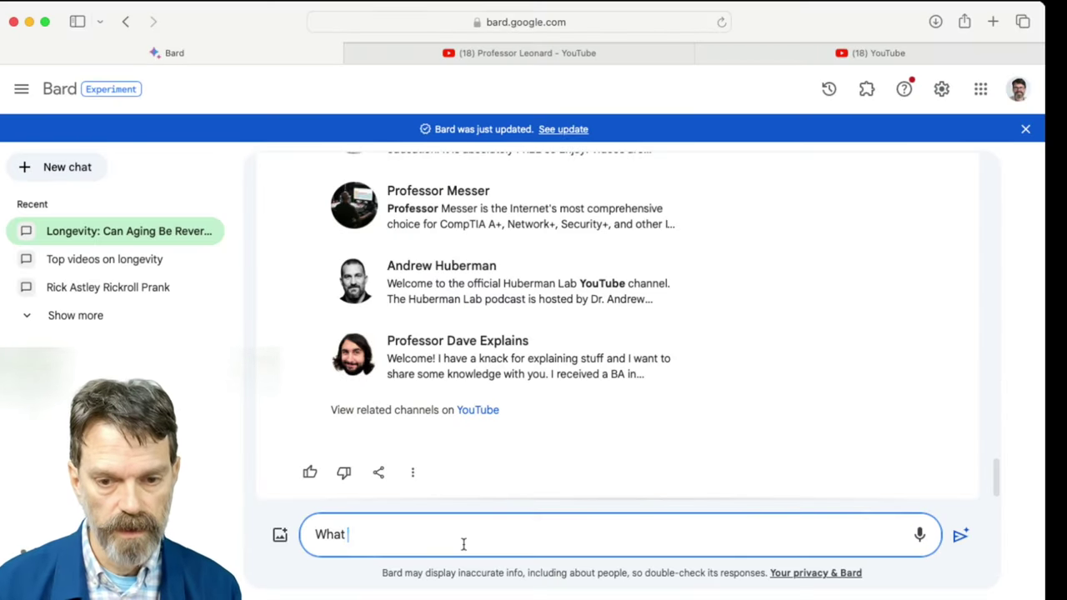
pyautogui.press('BackSpace')
pyautogui.press('BackSpace')
pyautogui.write('@you')
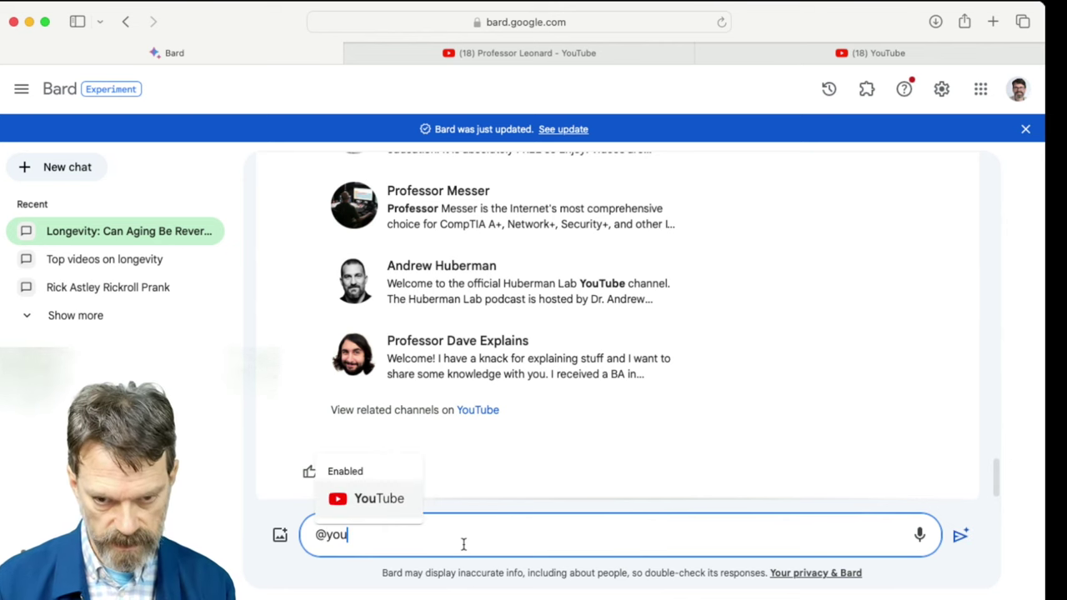
pyautogui.press('Tab')
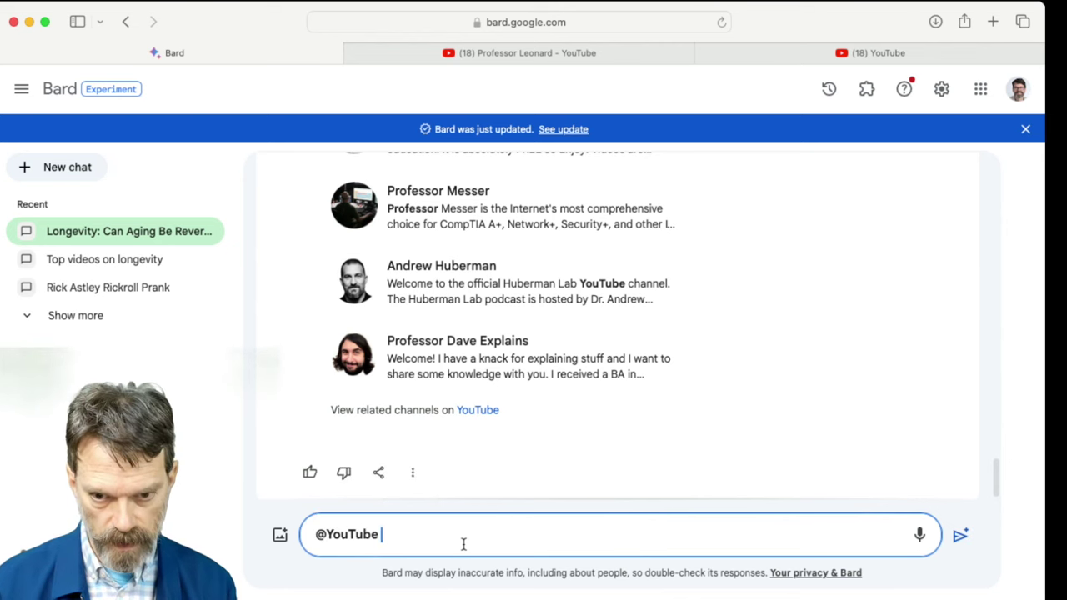
pyautogui.write('What is ')
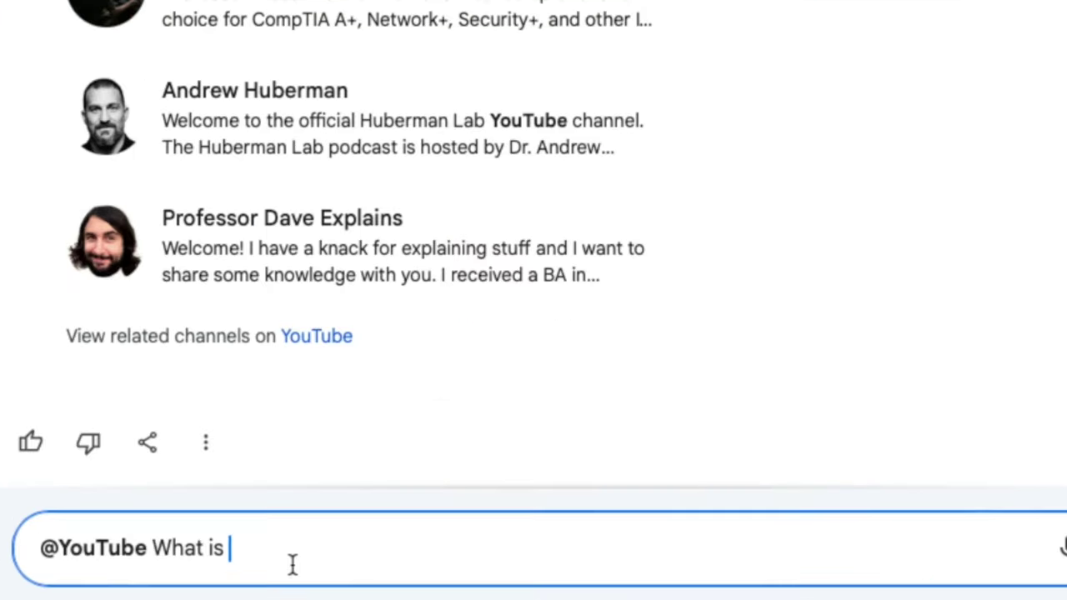
pyautogui.write('Andre')
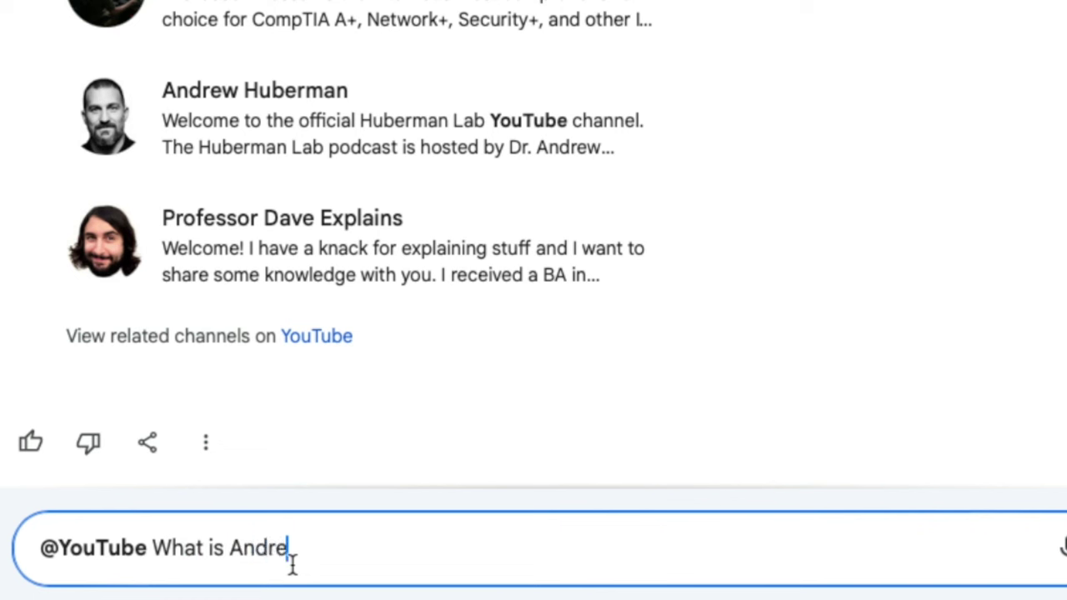
pyautogui.write("w Huberman's ")
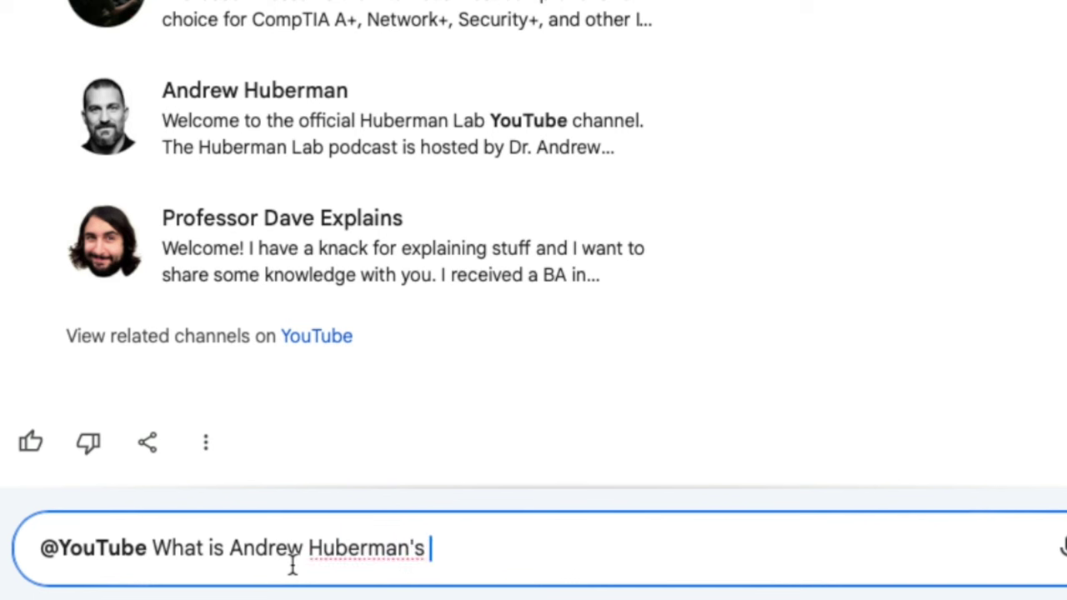
pyautogui.write('top pe')
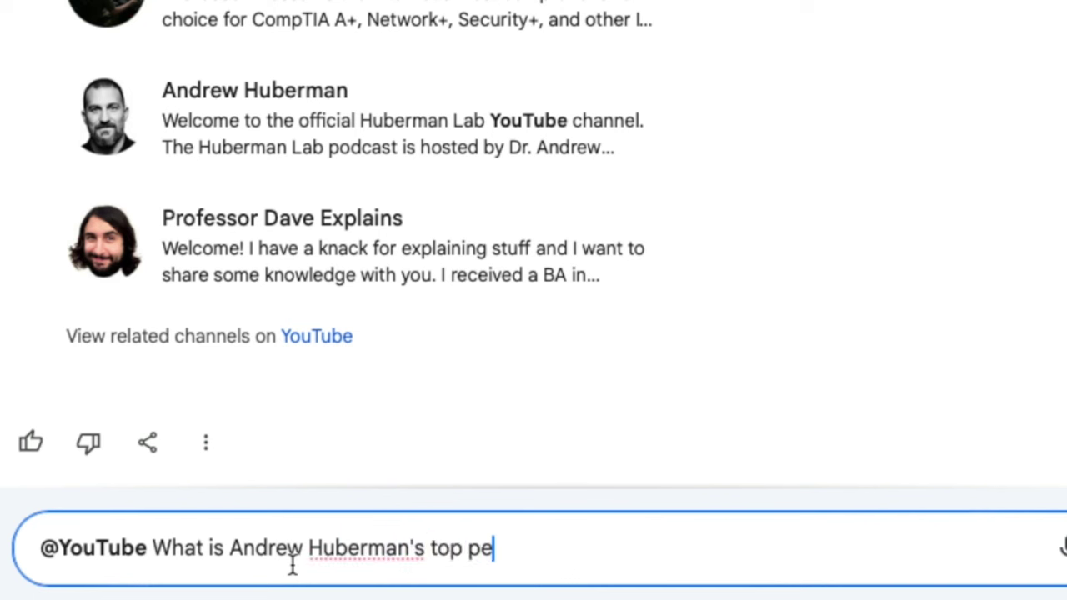
pyautogui.write('rformcing')
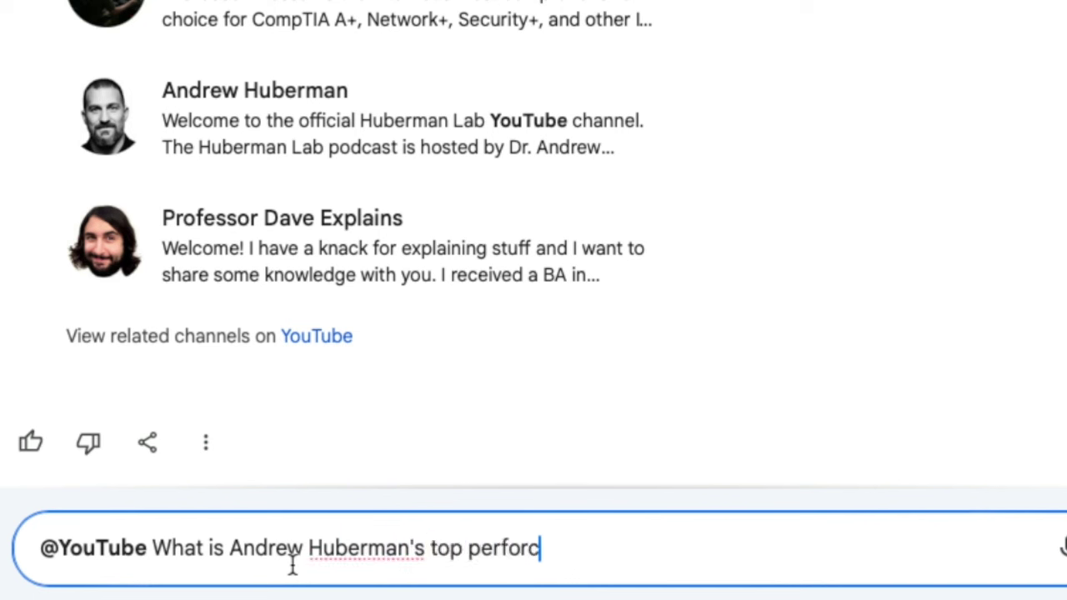
pyautogui.press('BackSpace')
pyautogui.press('BackSpace')
pyautogui.press('BackSpace')
pyautogui.press('BackSpace')
pyautogui.write('ing video')
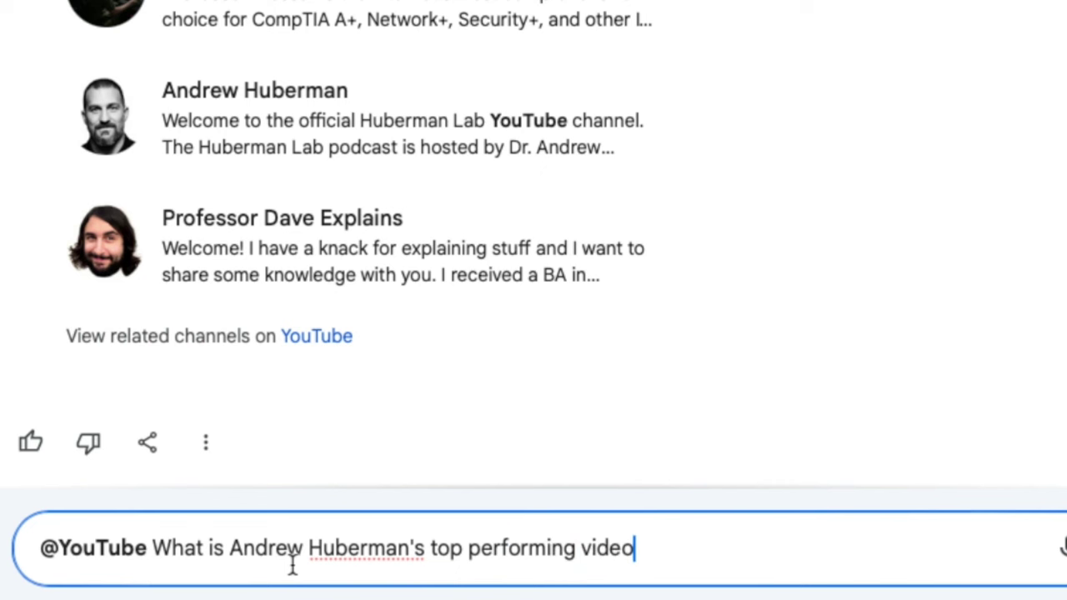
pyautogui.write('?')
pyautogui.press('Return')
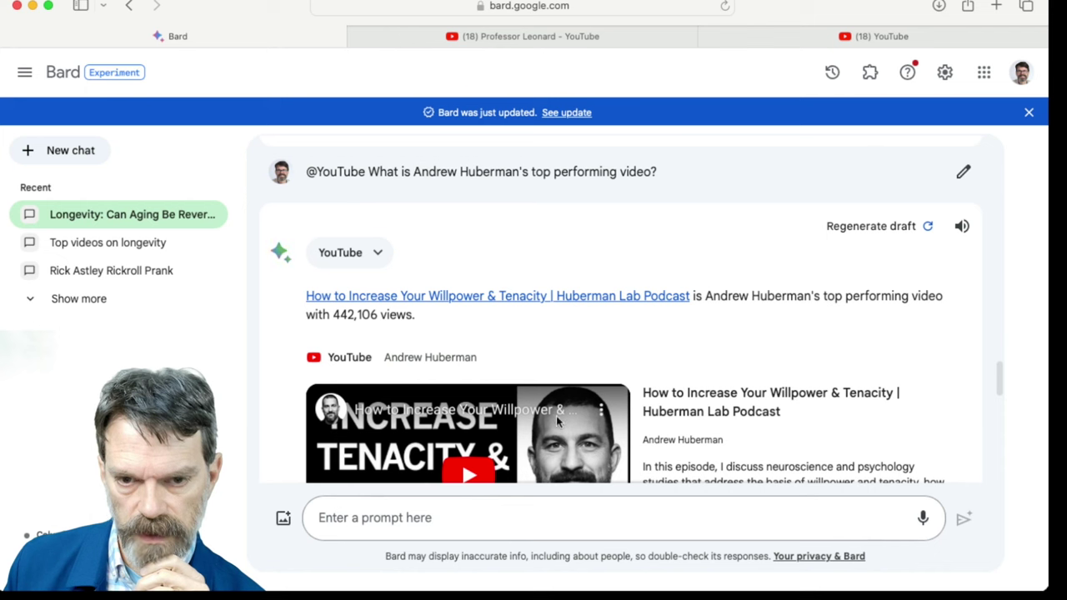
# Open the Andrew Huberman channel from the first video result and sort its videos by Popular to check their view counts
pyautogui.click(680, 441)
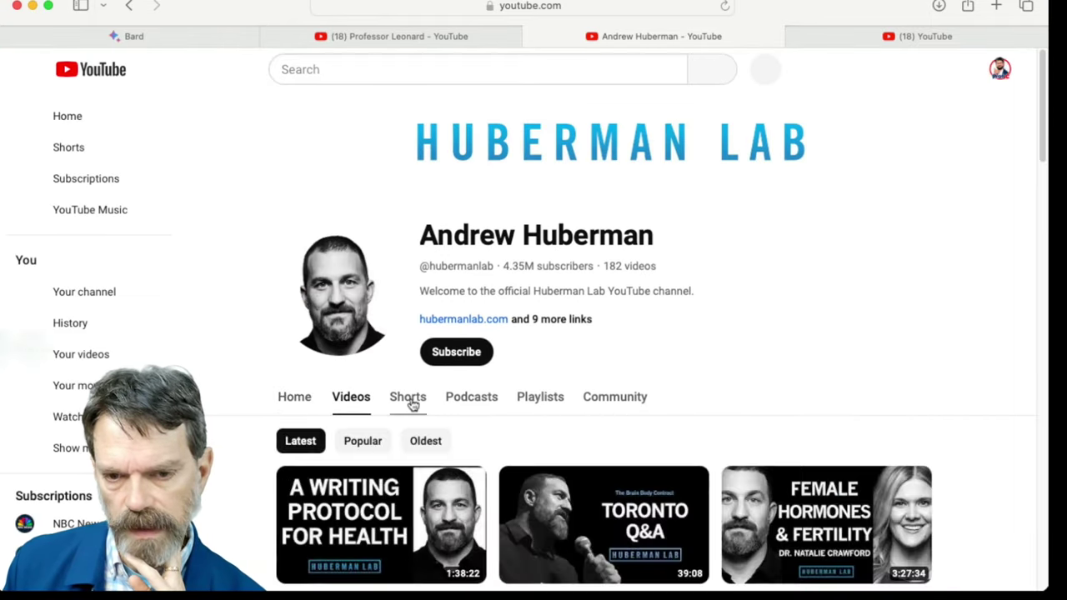
pyautogui.click(363, 441)
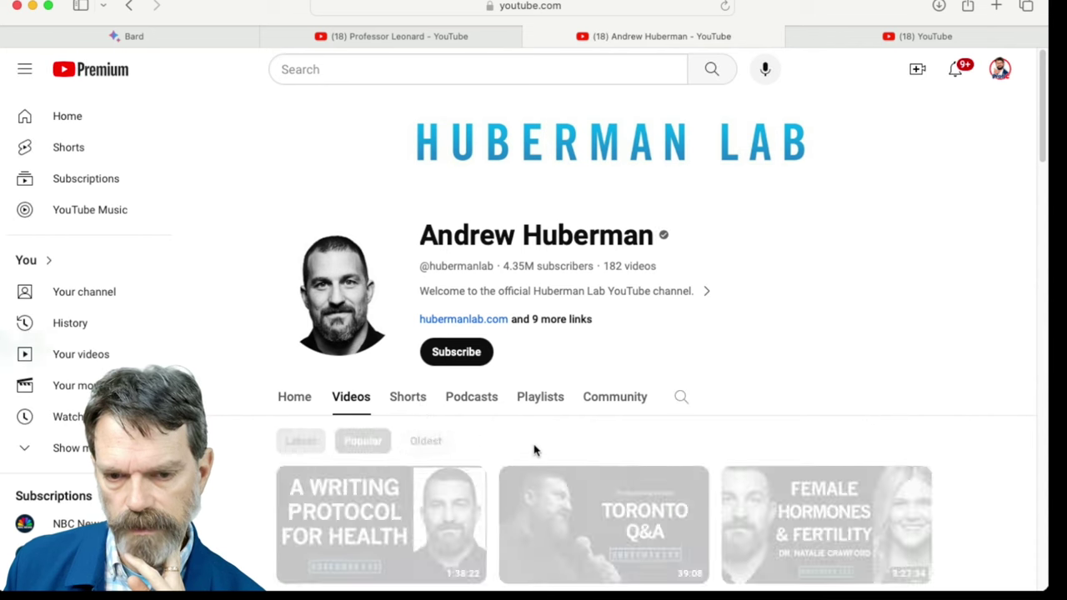
pyautogui.scroll(-3, 542, 446)
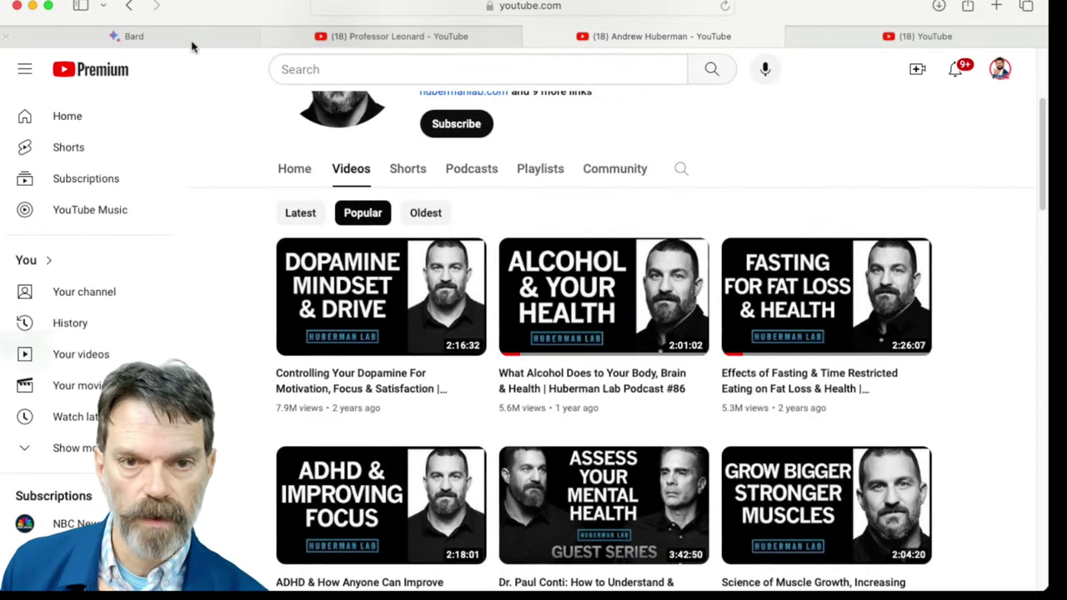
# Return to the Bard chat and review all the Andrew Huberman videos listed in the answer
pyautogui.click(197, 39)
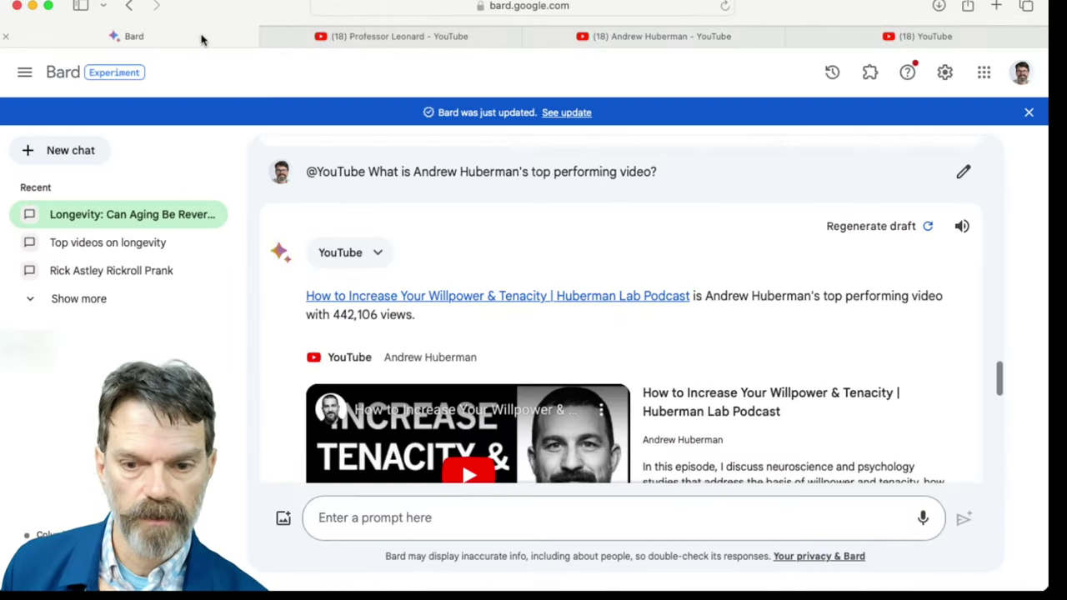
pyautogui.scroll(-1, 634, 250)
pyautogui.scroll(-8, 790, 306)
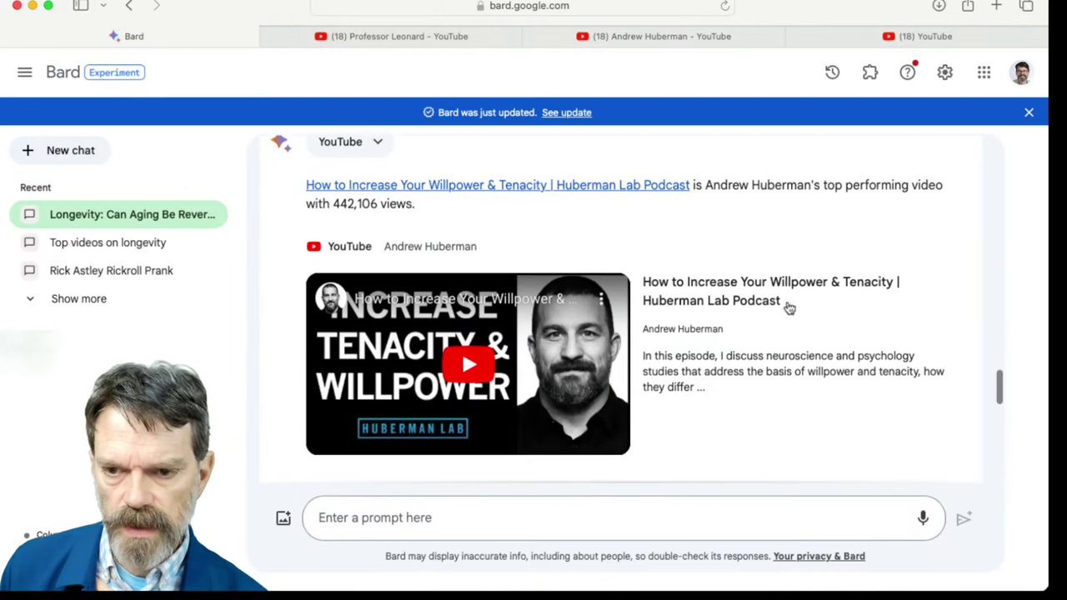
pyautogui.scroll(-4, 788, 308)
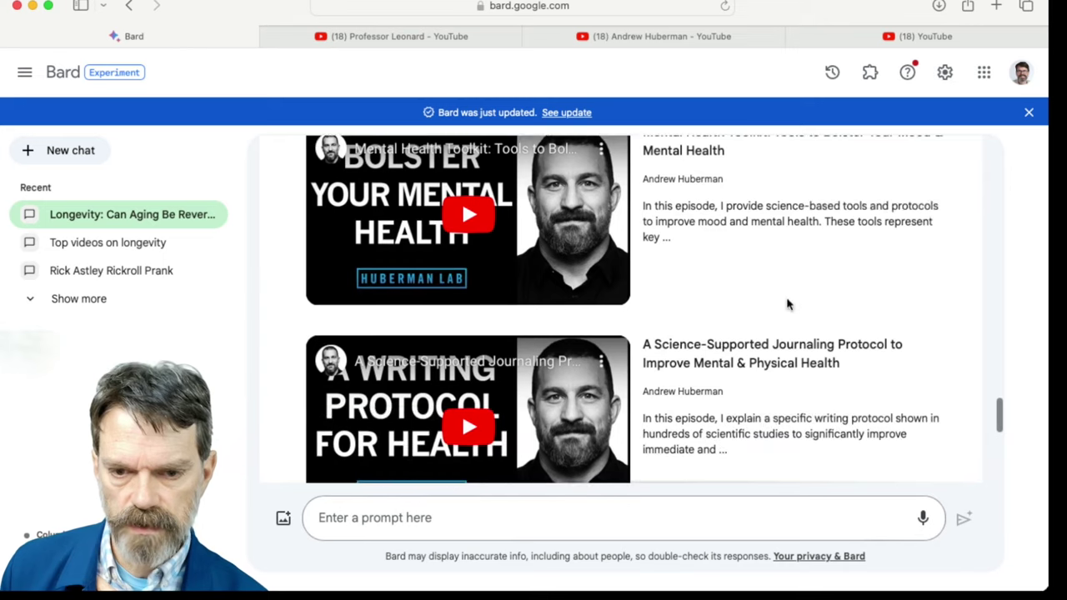
pyautogui.scroll(-9, 789, 308)
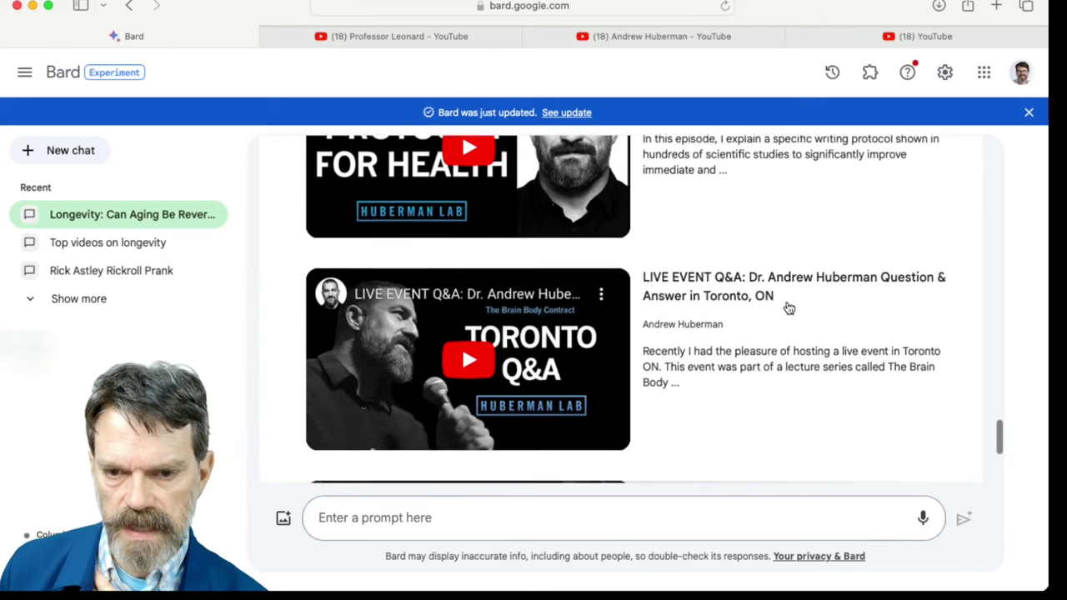
pyautogui.scroll(-2, 789, 307)
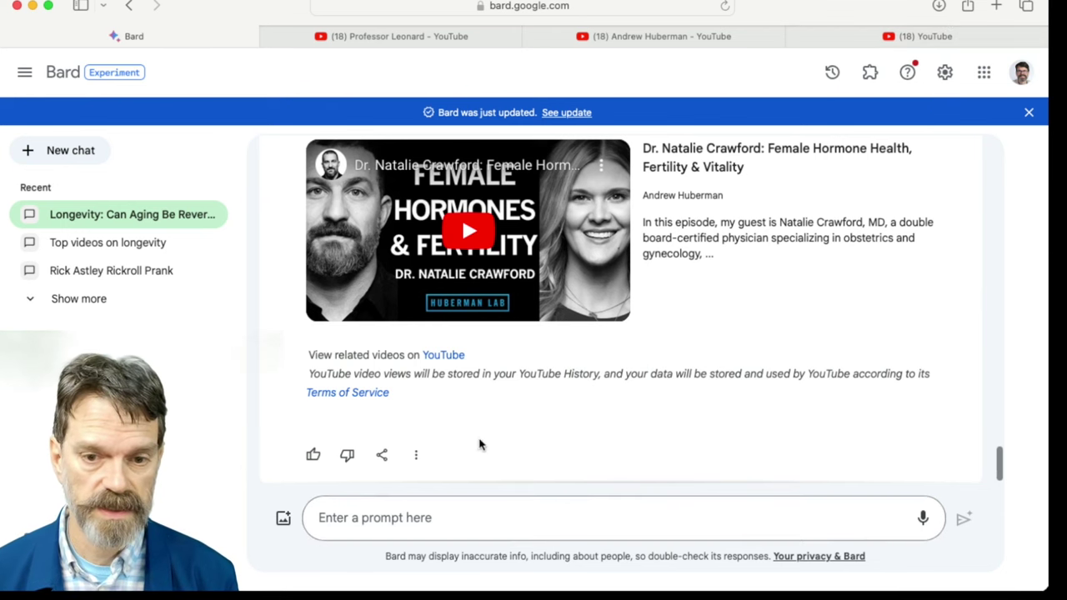
pyautogui.scroll(10, 480, 444)
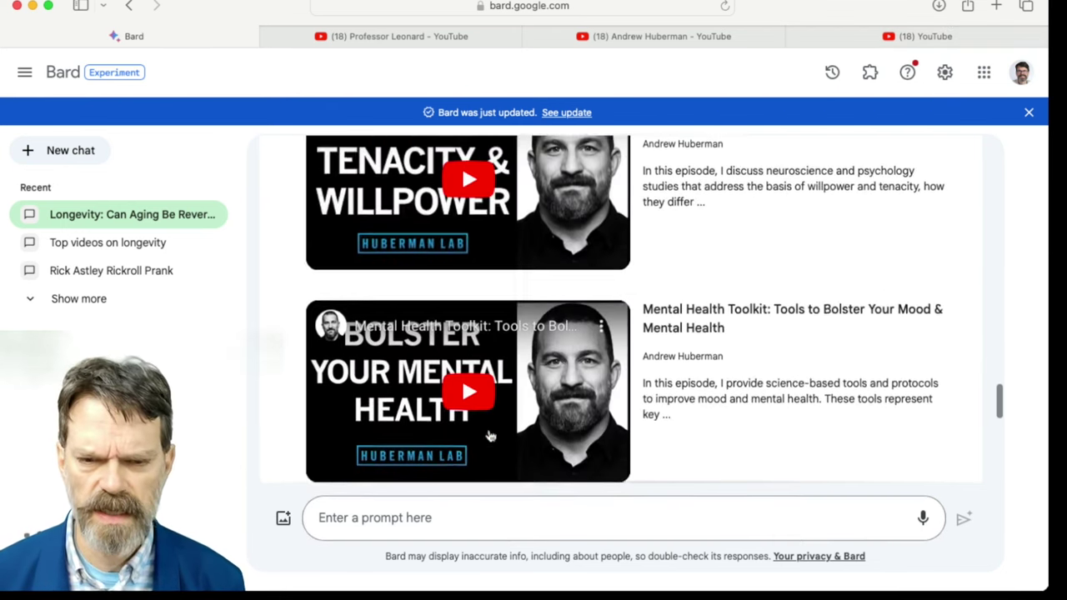
pyautogui.scroll(3, 490, 436)
pyautogui.scroll(-6, 488, 431)
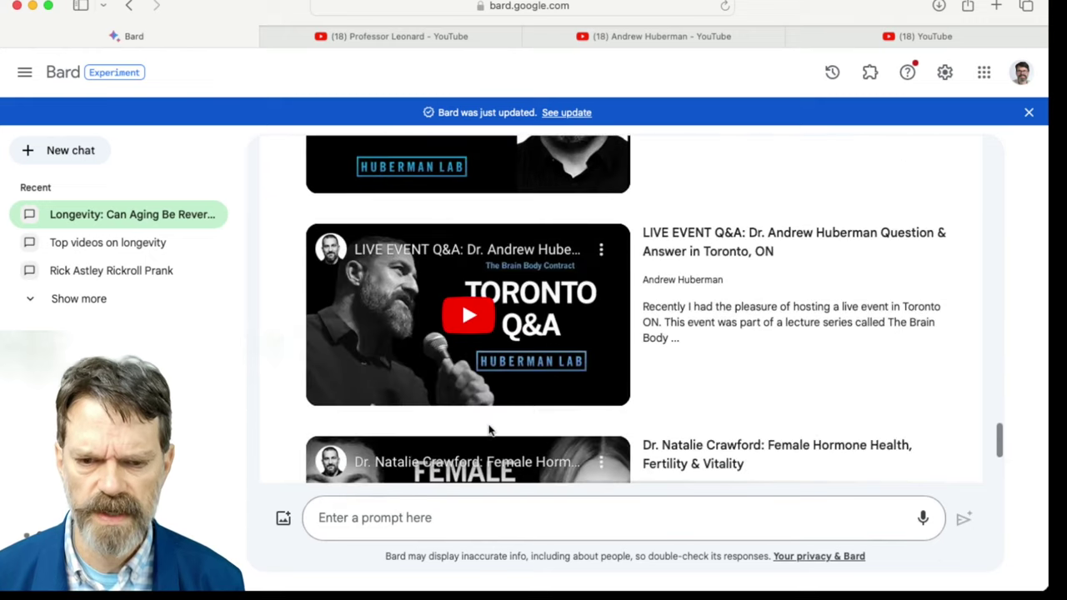
pyautogui.scroll(-5, 488, 431)
# Submit the follow-up prompt "Please summarize the first video in this list" without an extension tag
pyautogui.click(412, 511)
pyautogui.write('Plea')
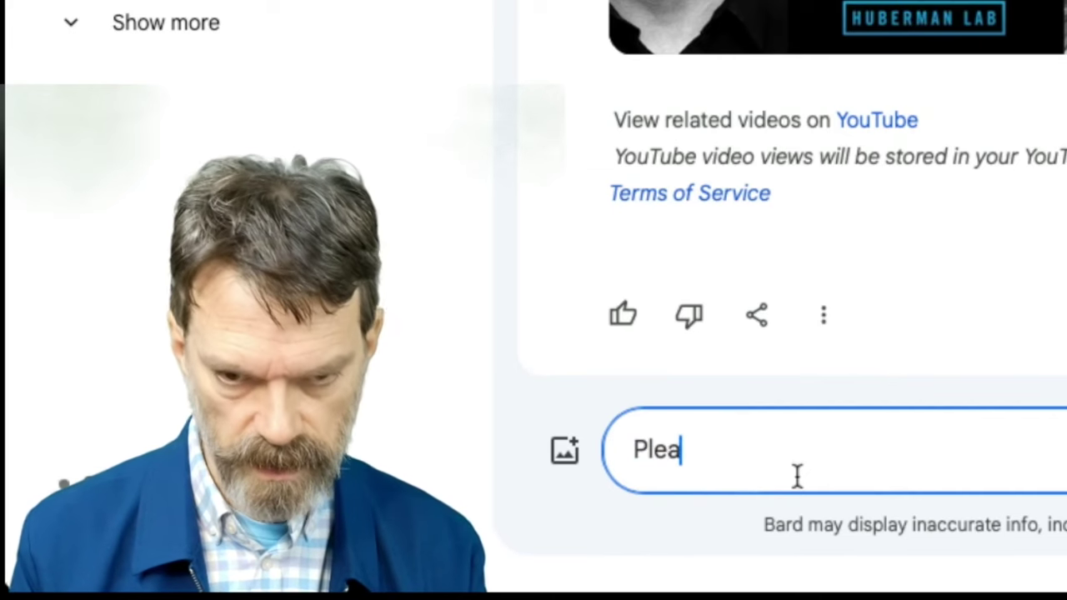
pyautogui.write('se summar')
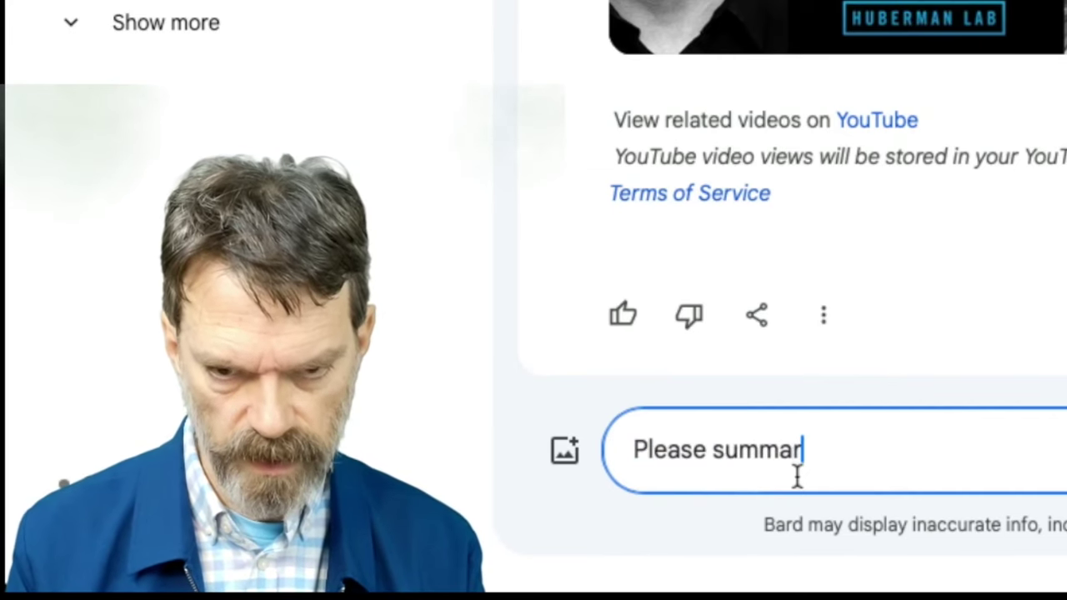
pyautogui.write('ize the fi')
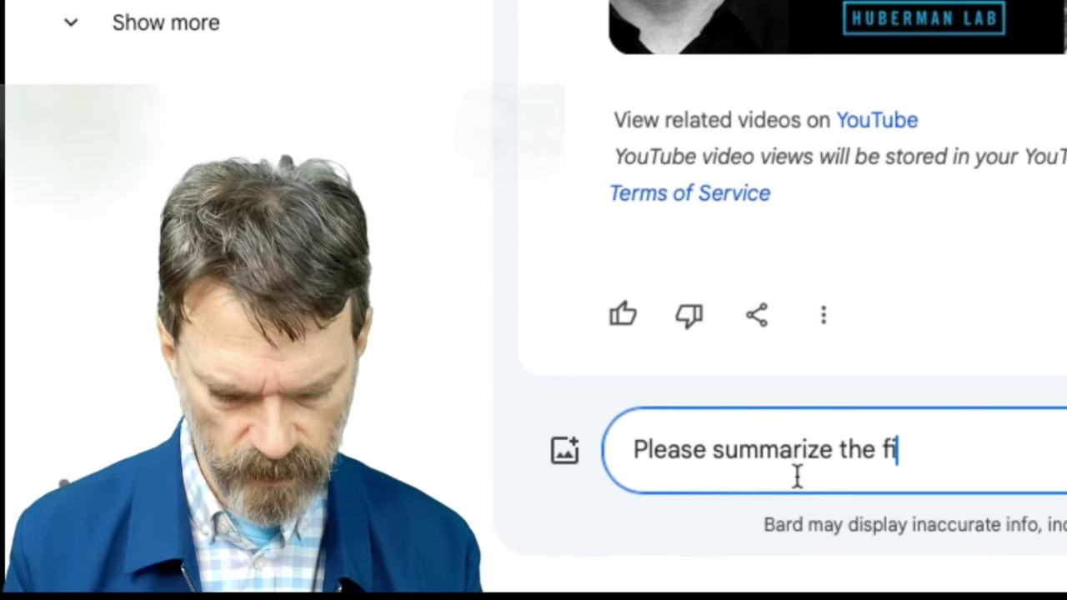
pyautogui.write('rst video in ')
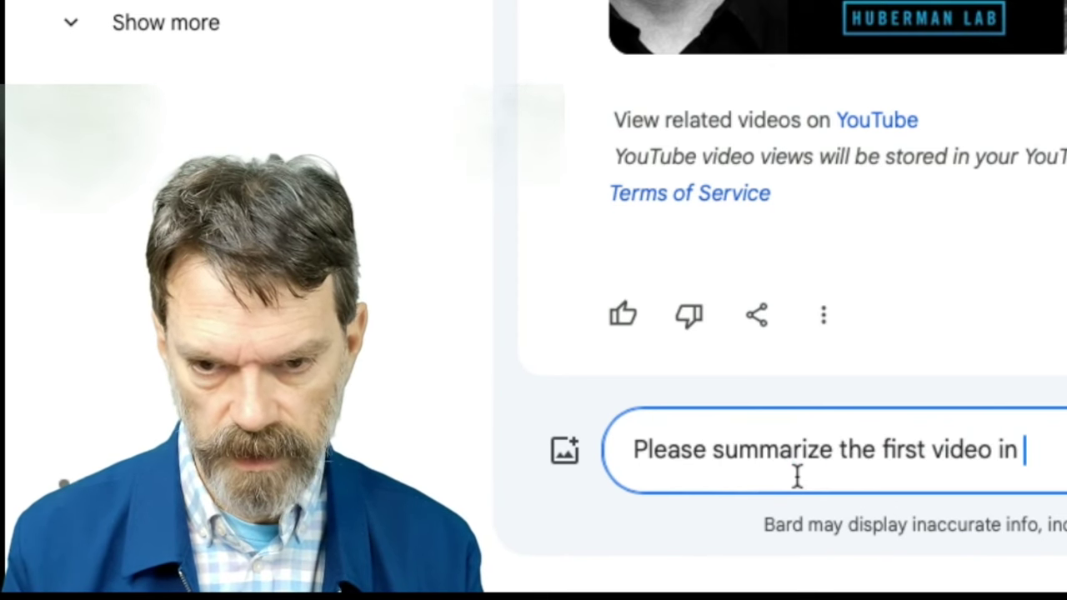
pyautogui.write('this')
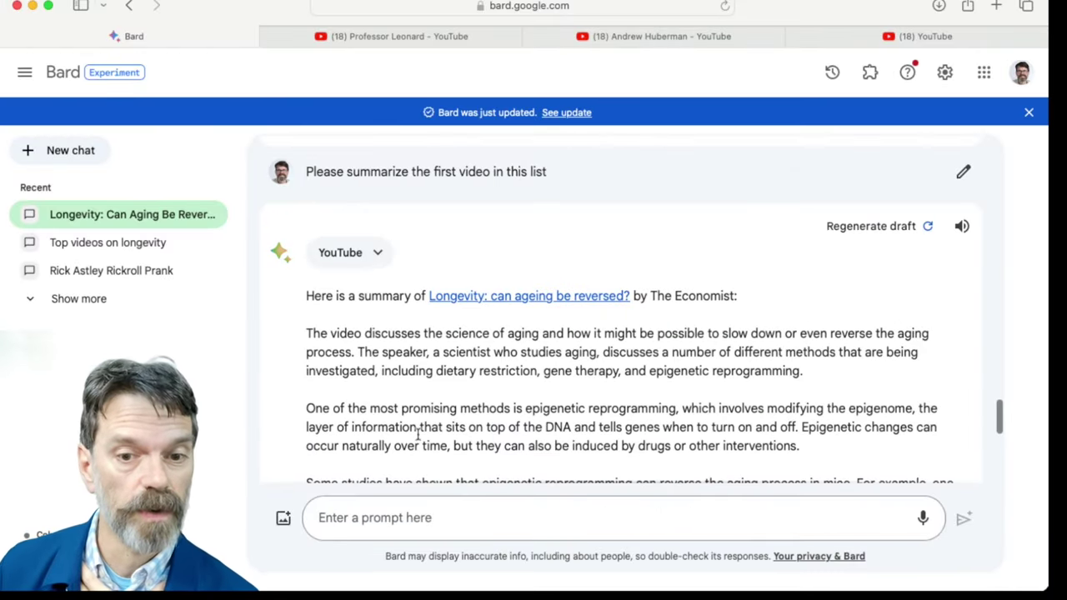
# Read the generated video summary through its conclusion and check which YouTube video it is based on
pyautogui.scroll(-2, 495, 351)
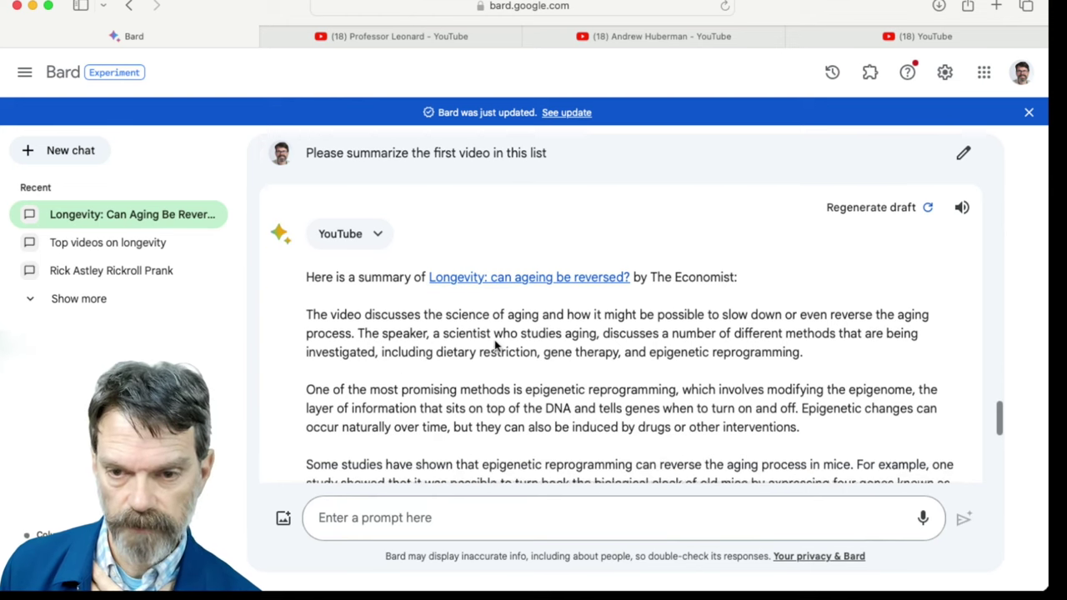
pyautogui.scroll(-4, 495, 351)
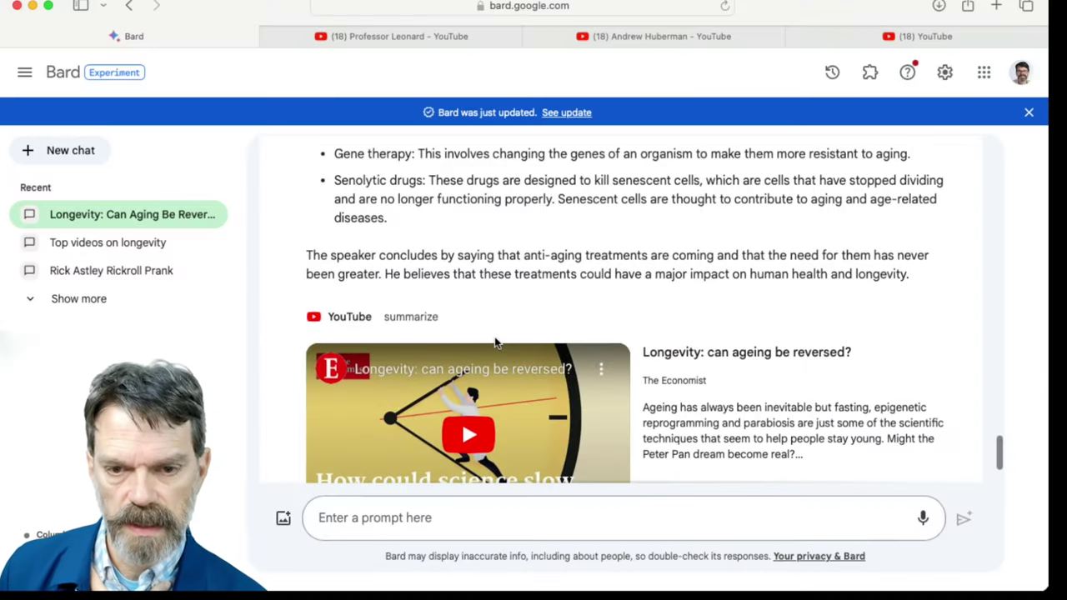
pyautogui.scroll(-5, 495, 341)
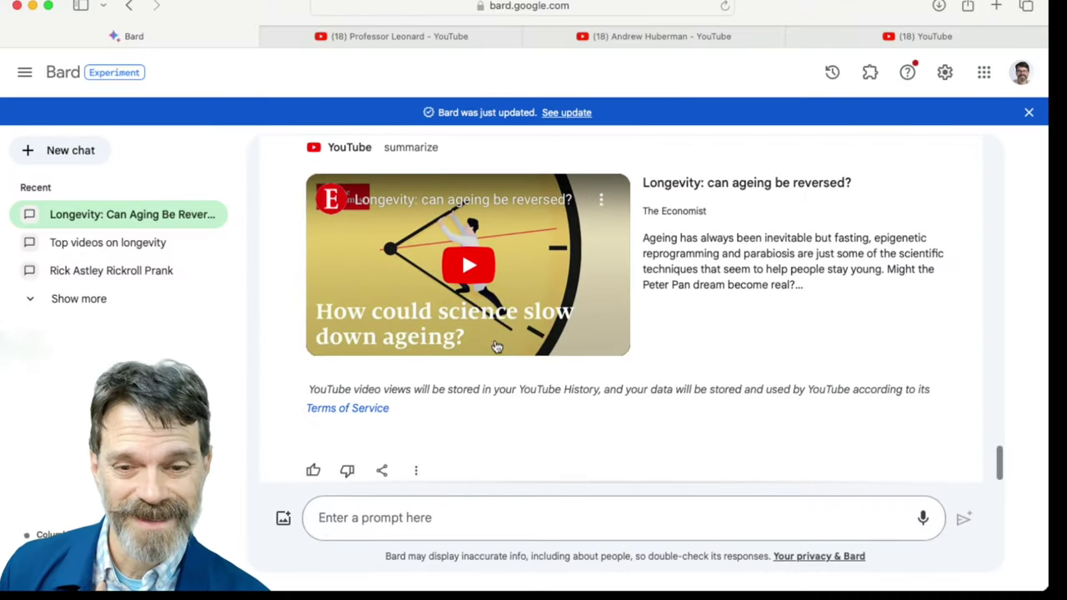
pyautogui.scroll(-1, 497, 347)
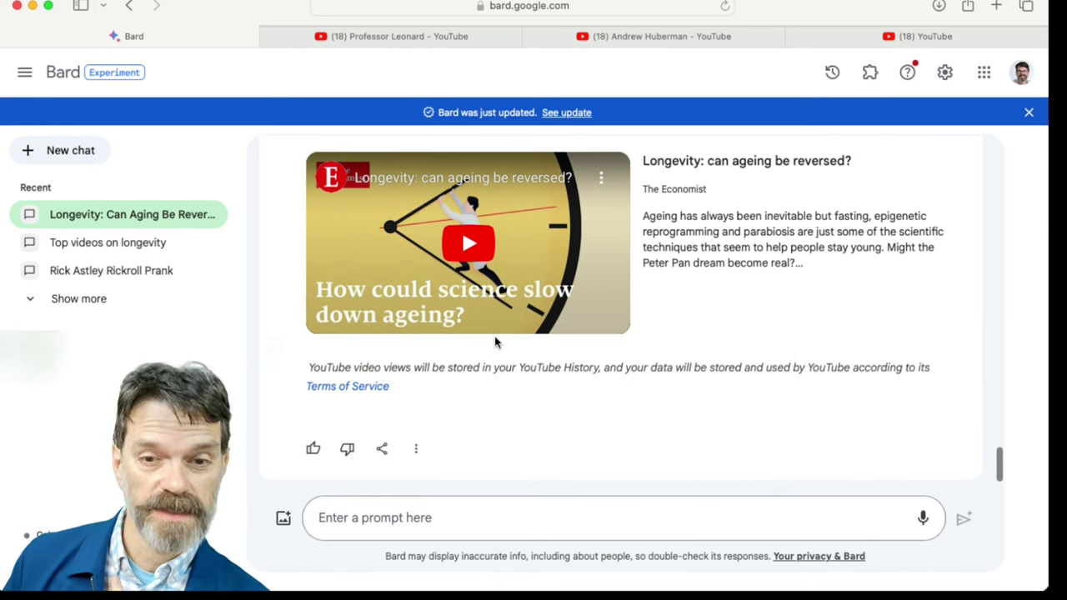
pyautogui.scroll(4, 472, 281)
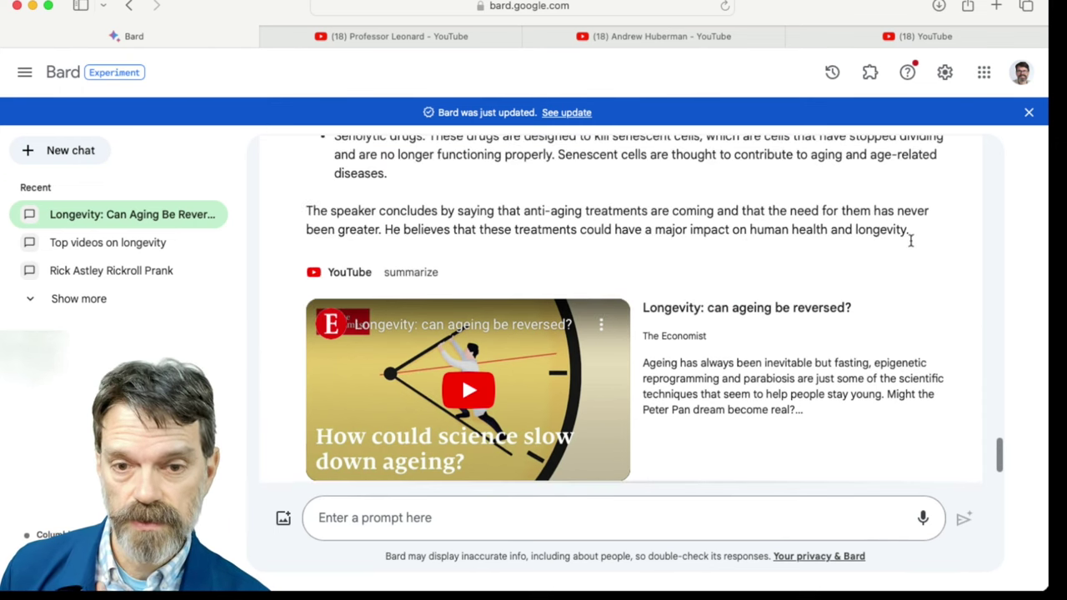
# Copy the full text of the generated video summary, from its first paragraph through the speaker's conclusion
pyautogui.moveTo(908, 237); pyautogui.dragTo(572, 210)
pyautogui.scroll(1, 572, 204)
pyautogui.scroll(15, 572, 205)
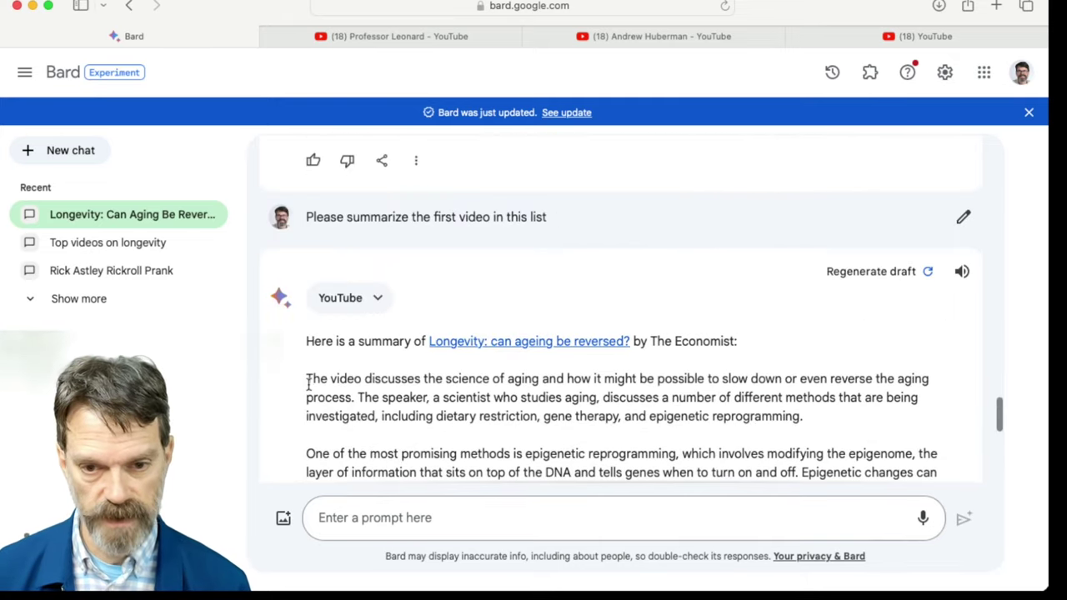
pyautogui.tripleClick(308, 381)
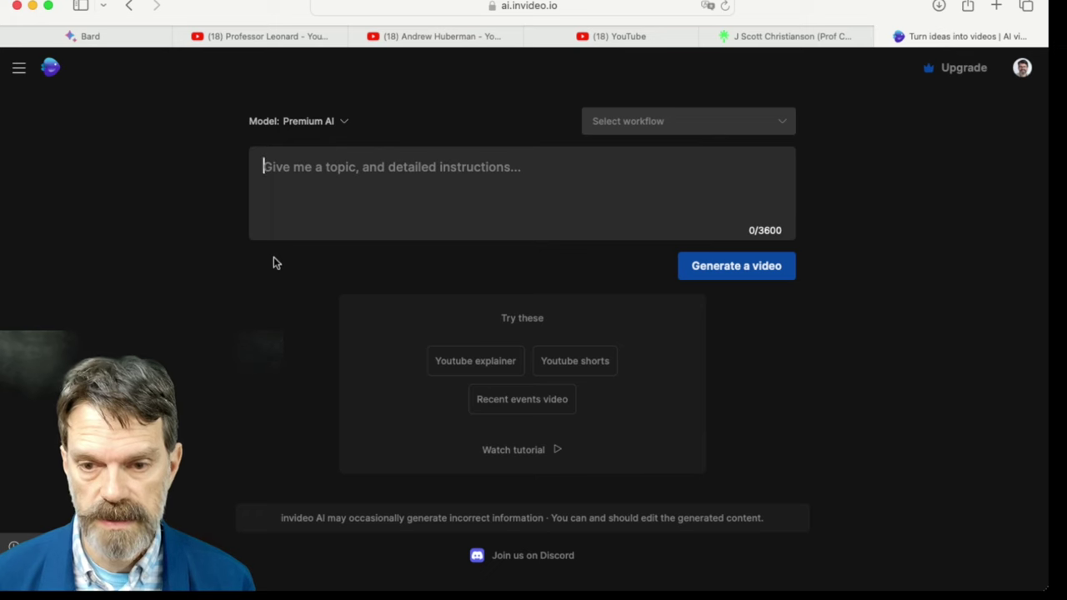
# Switch to invideo AI, paste the copied summary into the video prompt and check it from its beginning
pyautogui.press('super+v')
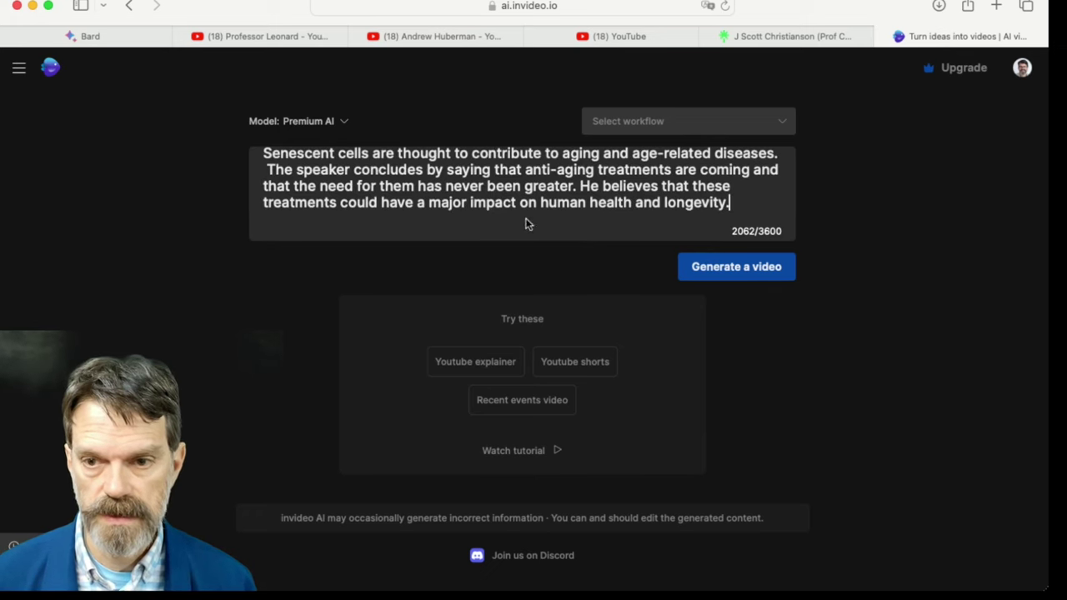
pyautogui.scroll(10, 527, 220)
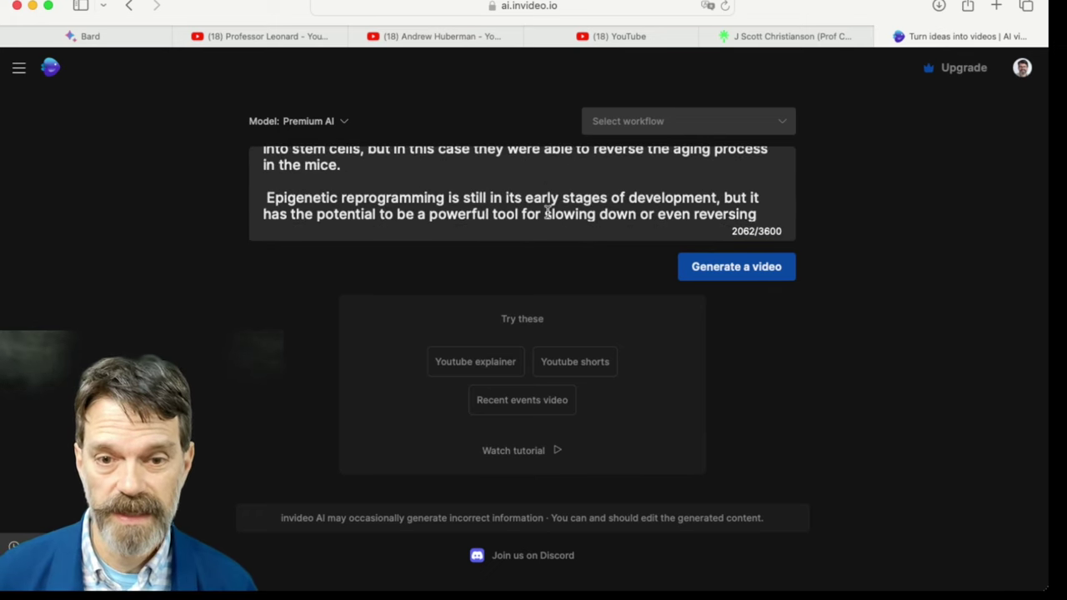
pyautogui.scroll(15, 547, 212)
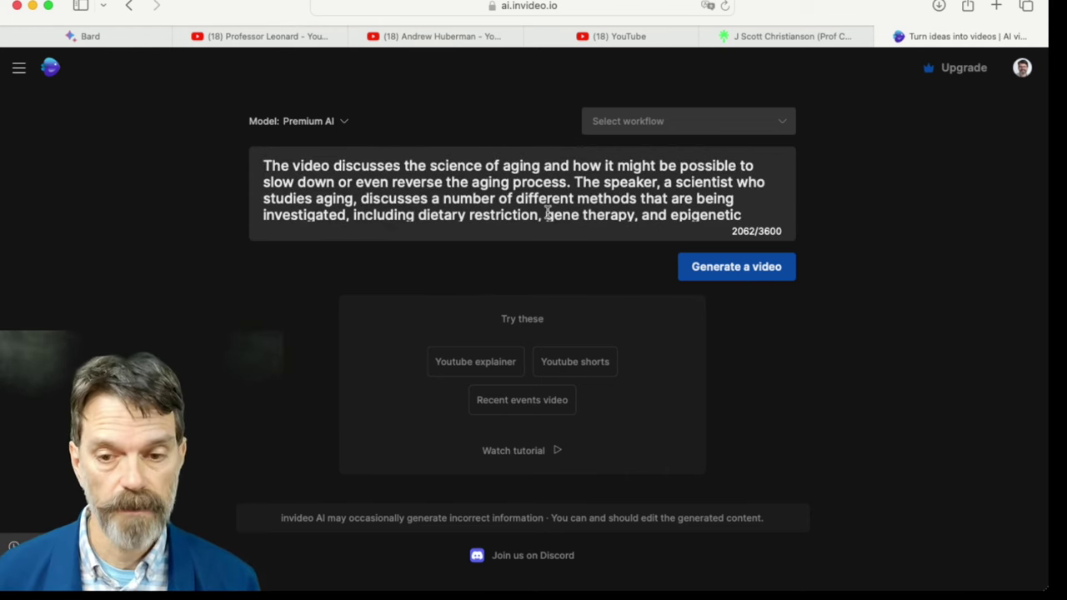
# Start a Youtube explainer prompt in invideo AI with a length of 4 minutes and "spiritual" background music
pyautogui.click(495, 371)
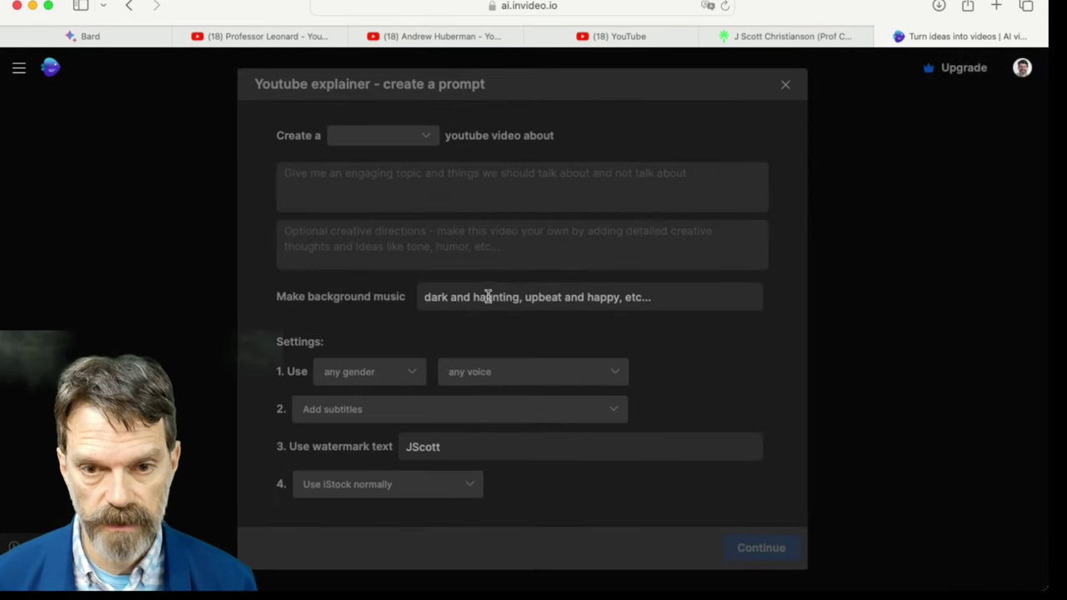
pyautogui.click(419, 139)
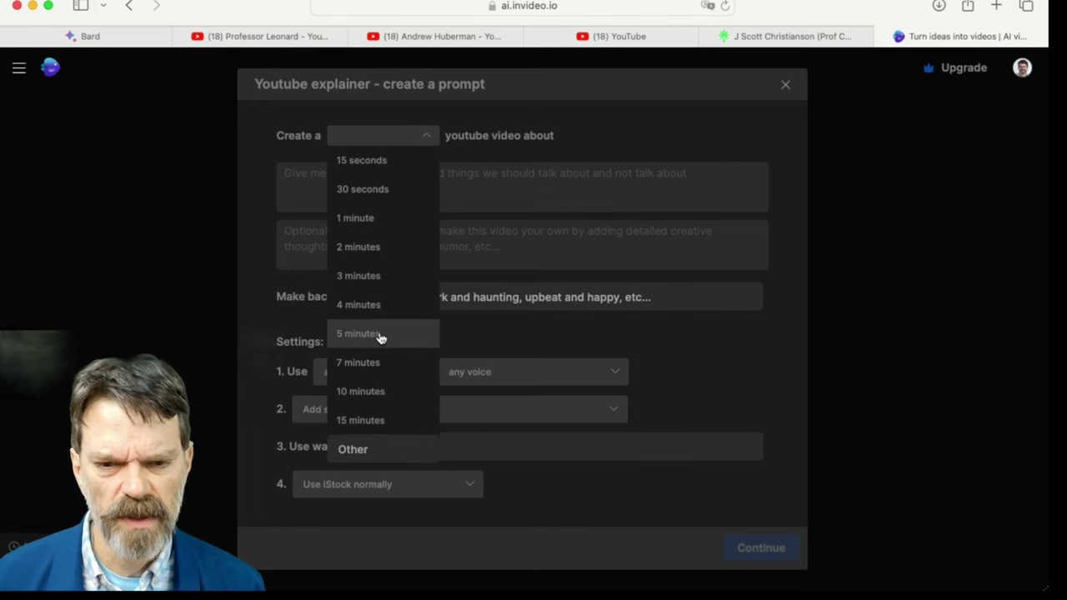
pyautogui.click(371, 279)
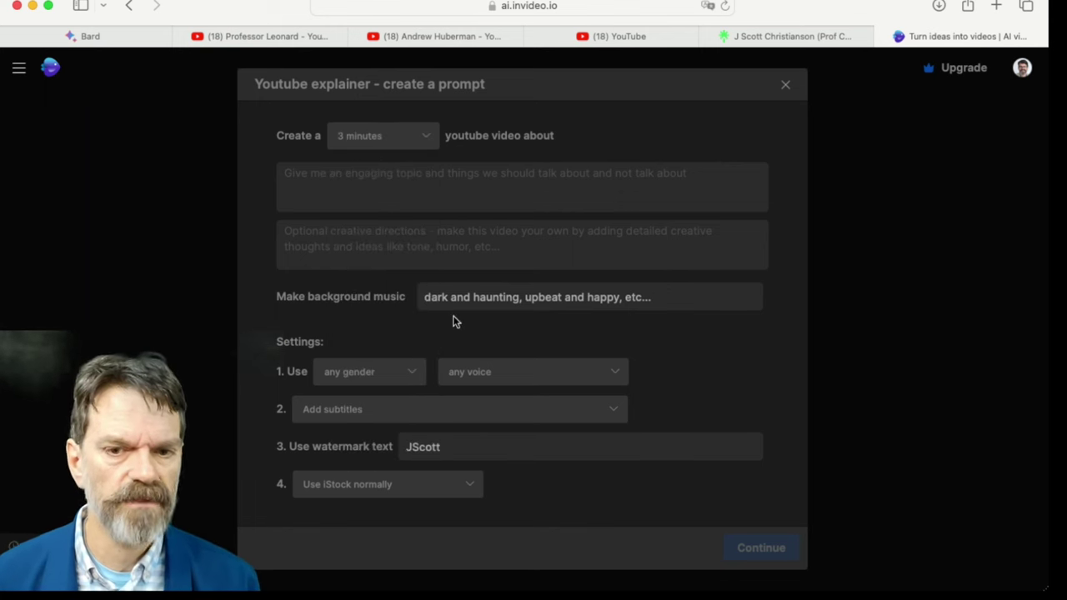
pyautogui.click(489, 304)
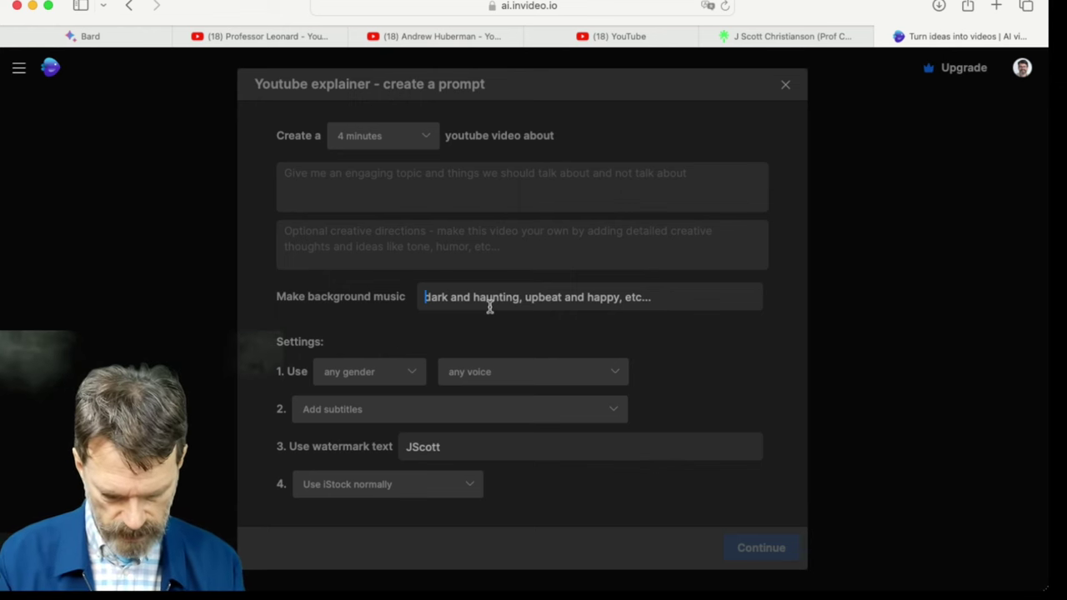
pyautogui.write('spiritual')
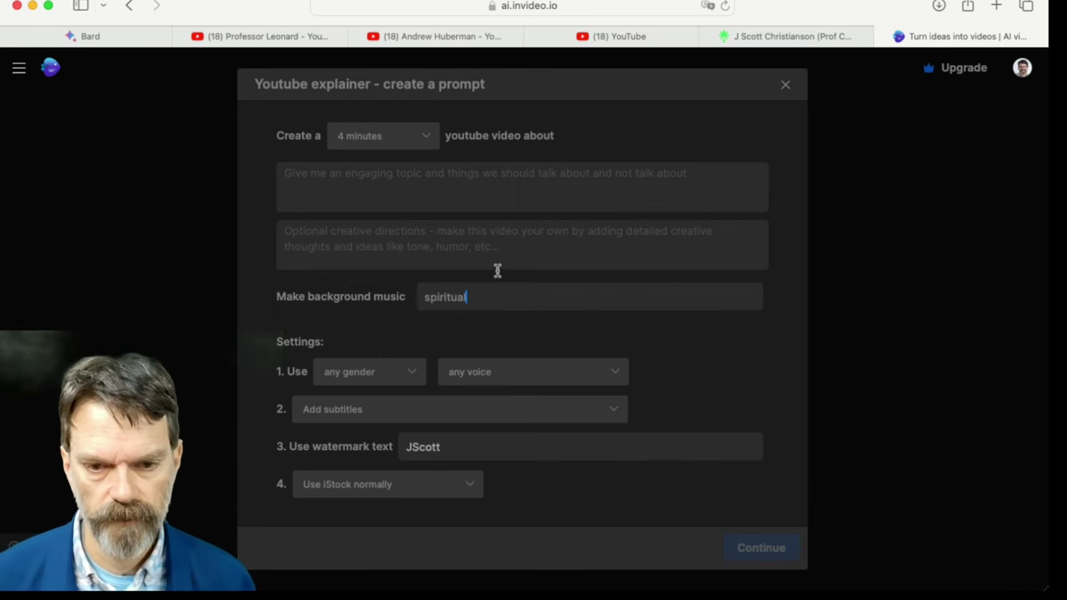
# Set the explainer's narration to a female with a middle-aged British voice
pyautogui.click(404, 370)
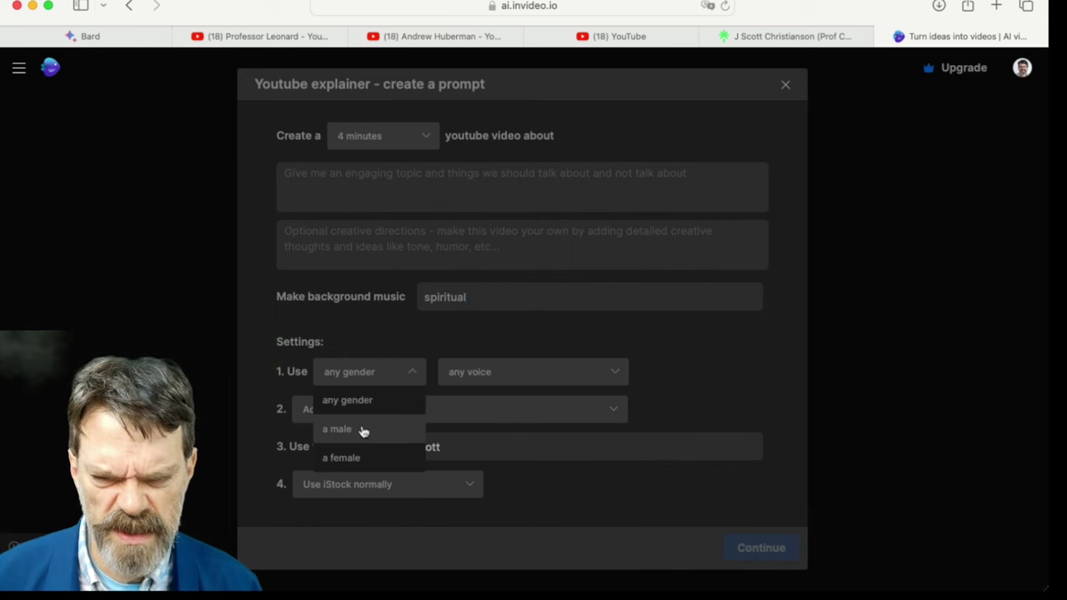
pyautogui.click(362, 453)
pyautogui.click(531, 373)
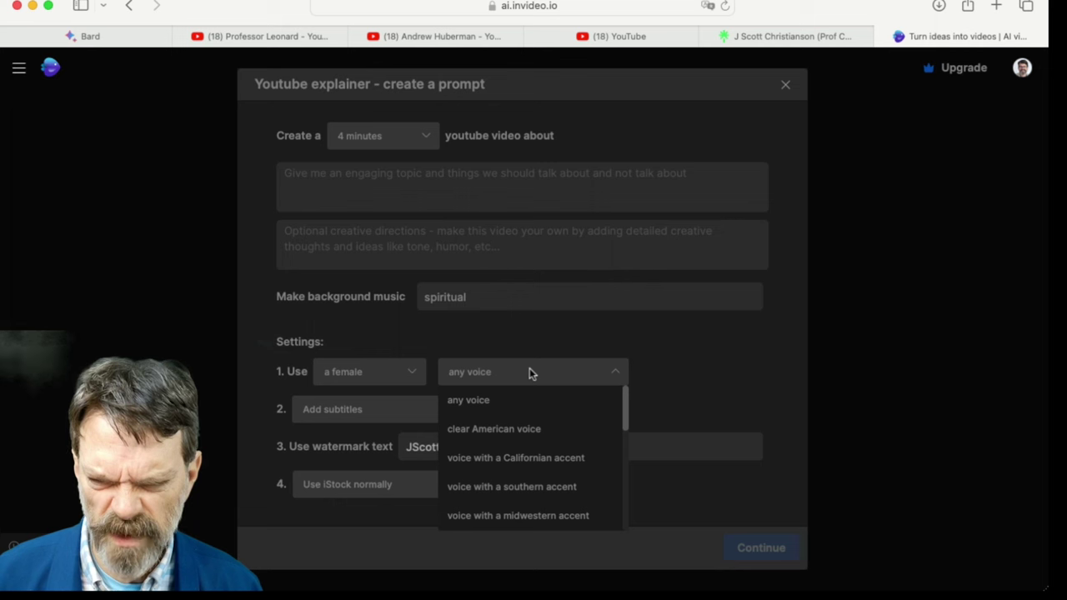
pyautogui.scroll(-3, 531, 441)
pyautogui.click(528, 429)
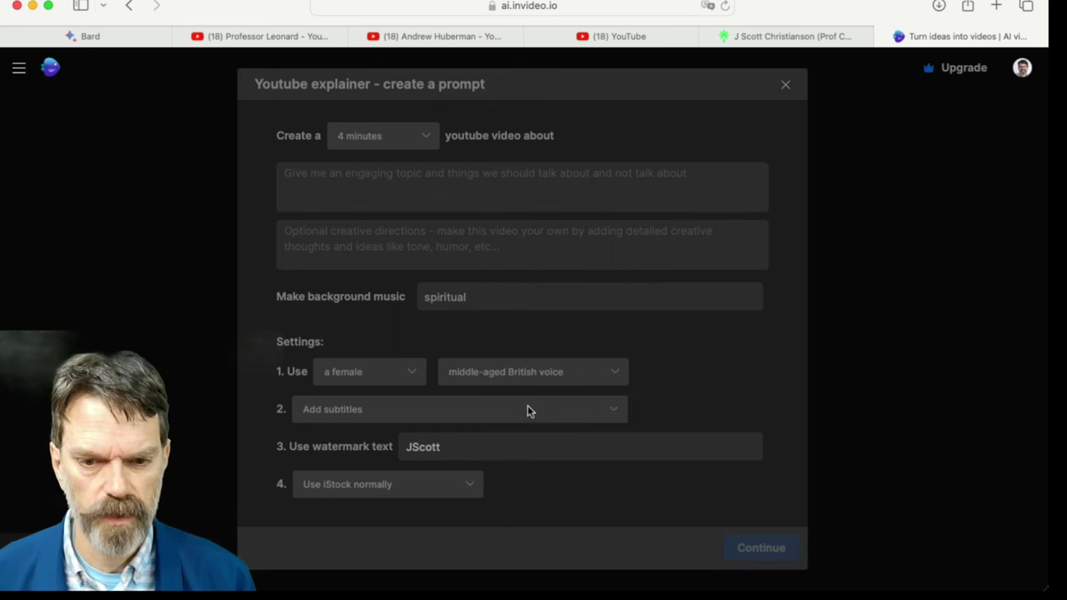
# Set the subtitle option to "Don't add any subtitles" and keep iStock usage at "Use iStock normally"
pyautogui.click(527, 409)
pyautogui.scroll(-3, 547, 470)
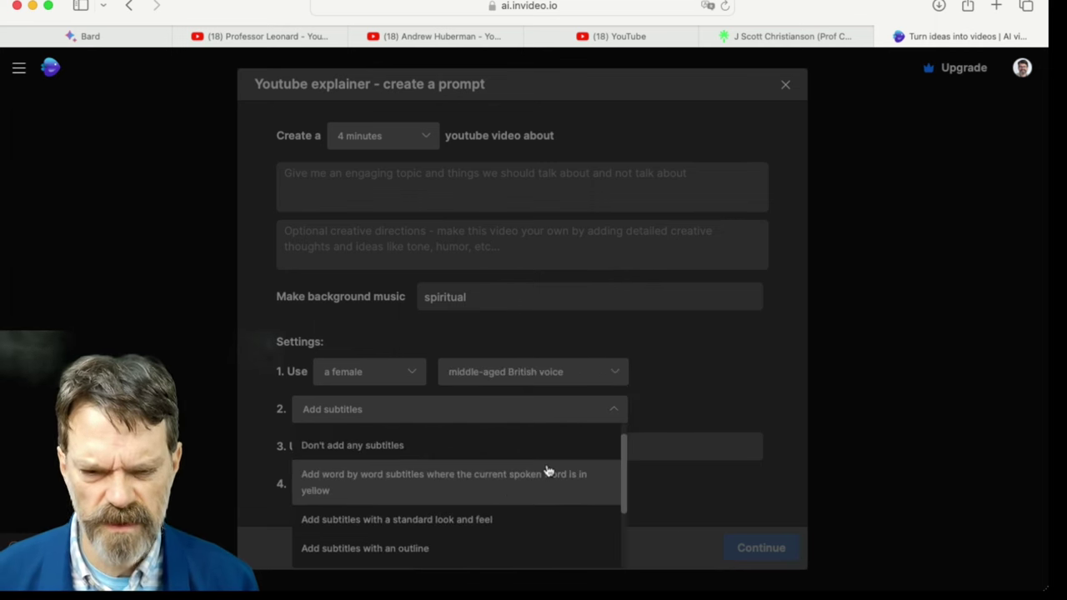
pyautogui.click(690, 391)
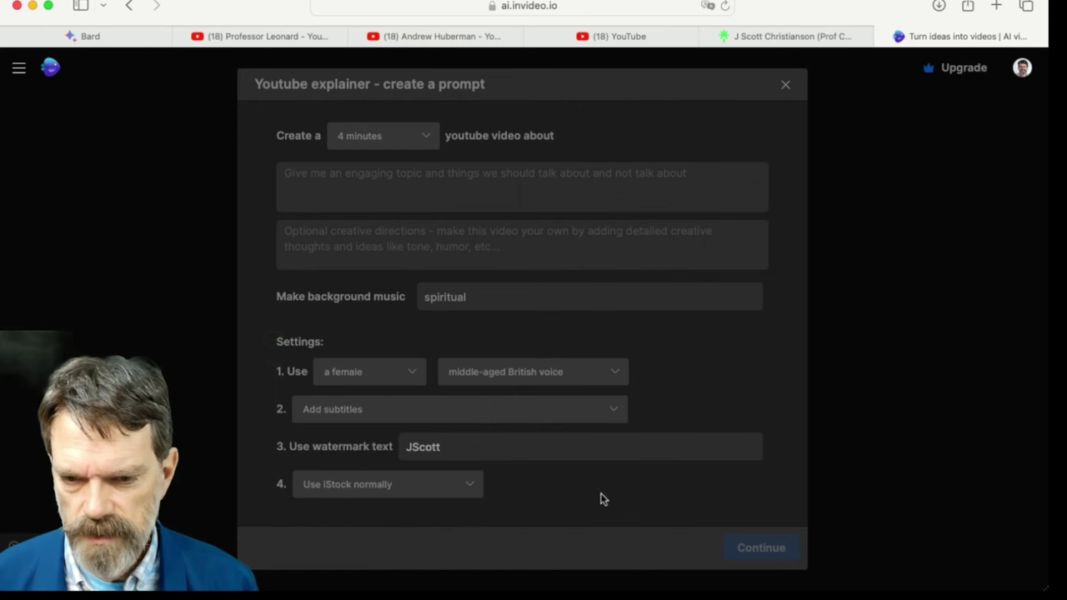
pyautogui.click(426, 409)
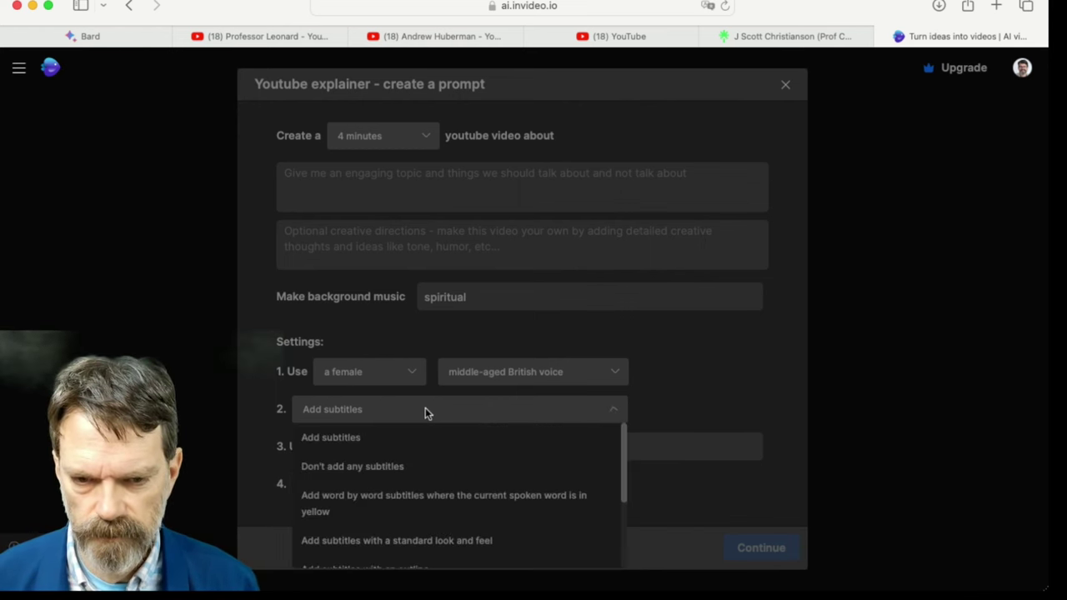
pyautogui.click(375, 463)
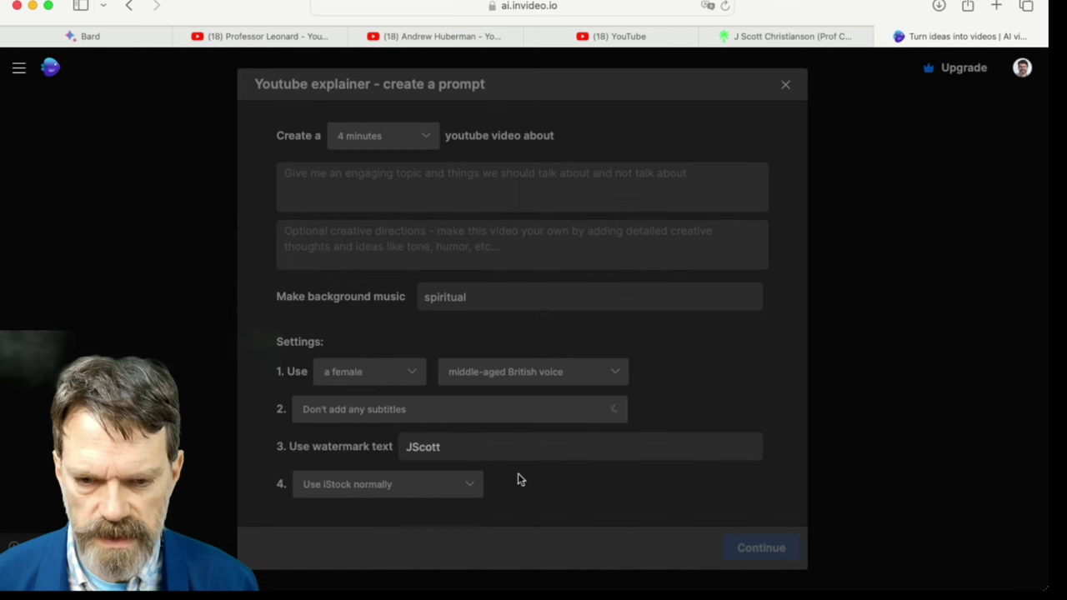
pyautogui.click(396, 485)
pyautogui.click(398, 486)
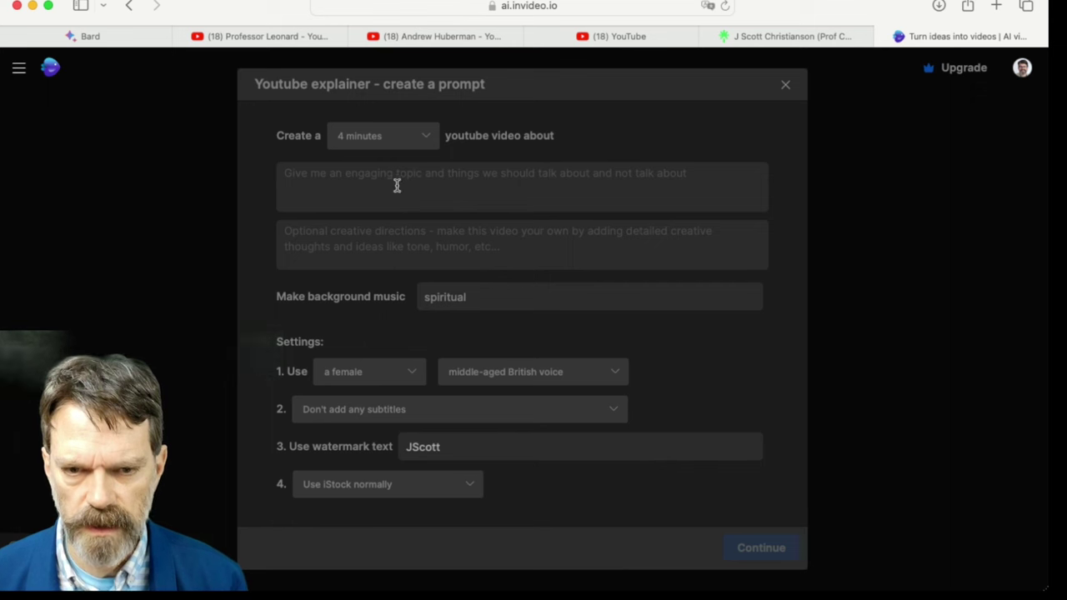
# Paste the copied summary as the explainer's topic and generate the video from the completed prompt
pyautogui.press('super+v')
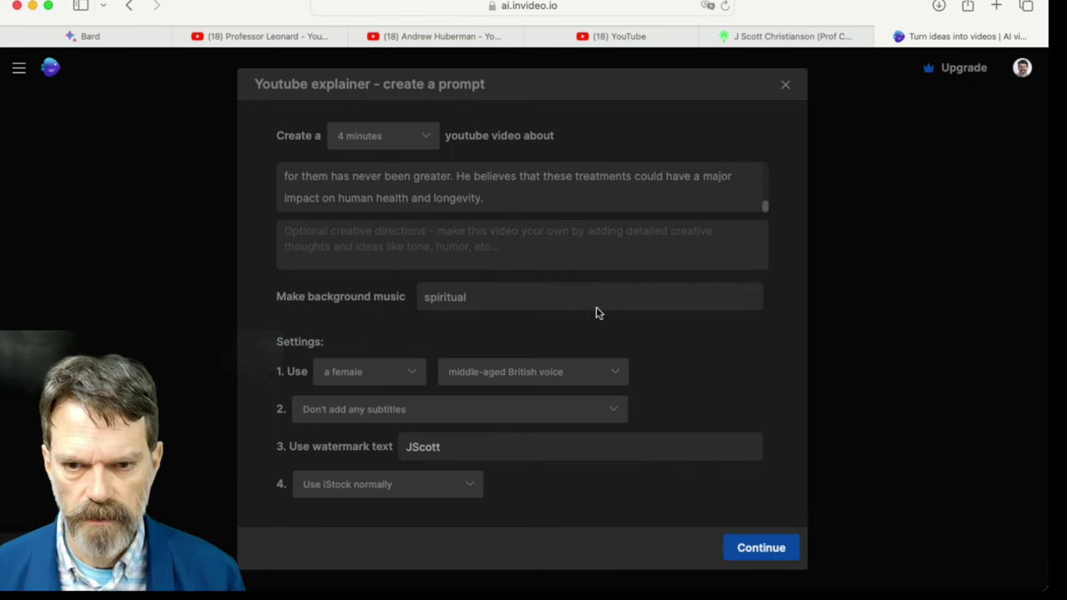
pyautogui.scroll(5, 535, 208)
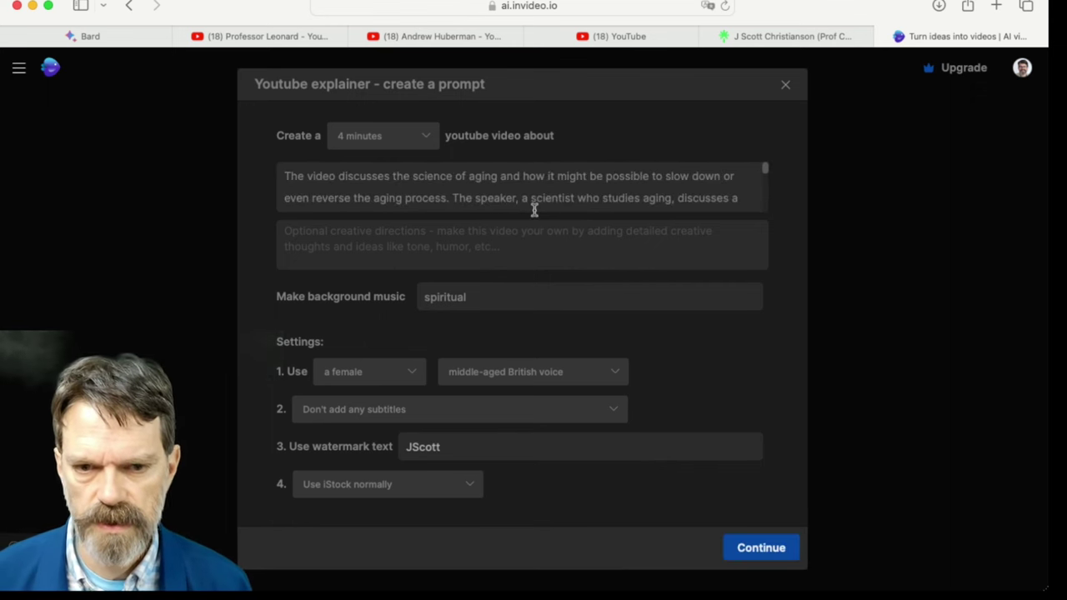
pyautogui.click(751, 550)
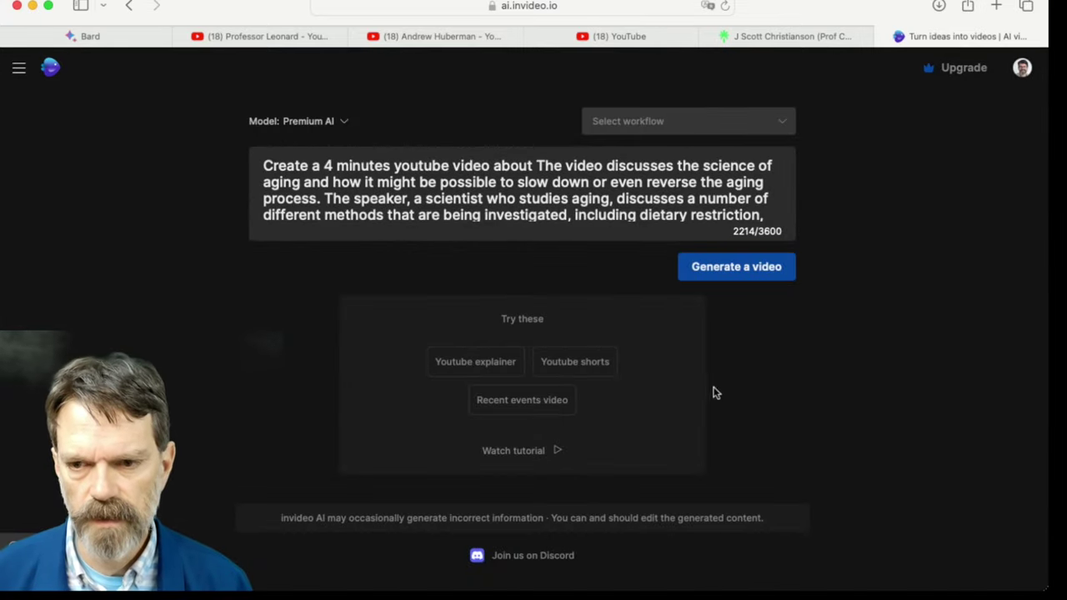
pyautogui.click(722, 272)
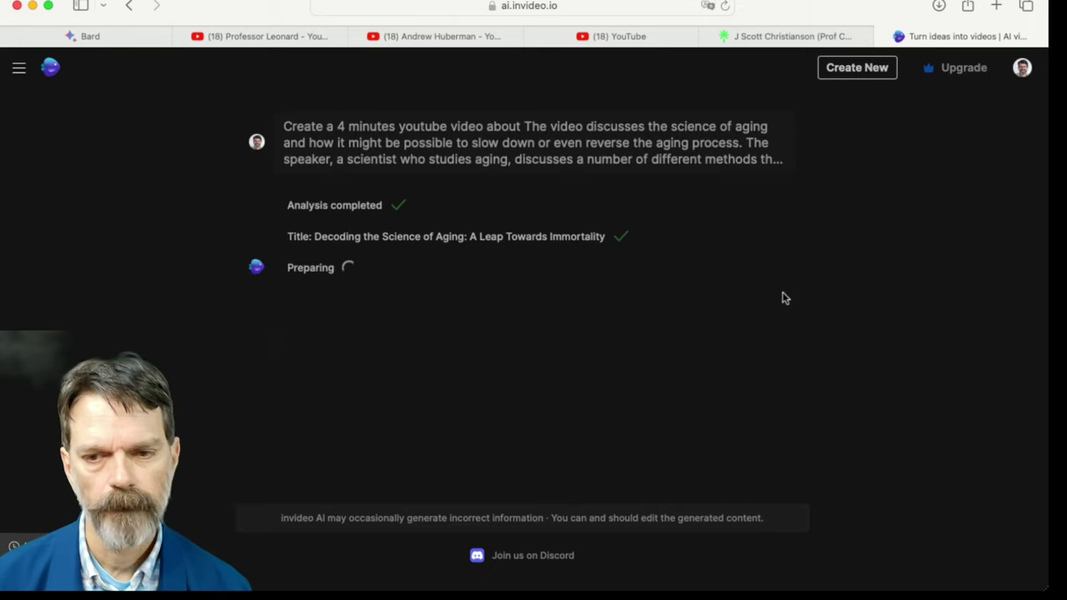
# Export the generated video for YouTube at 1080p with stock watermarks and normal invideo AI branding
pyautogui.click(642, 303)
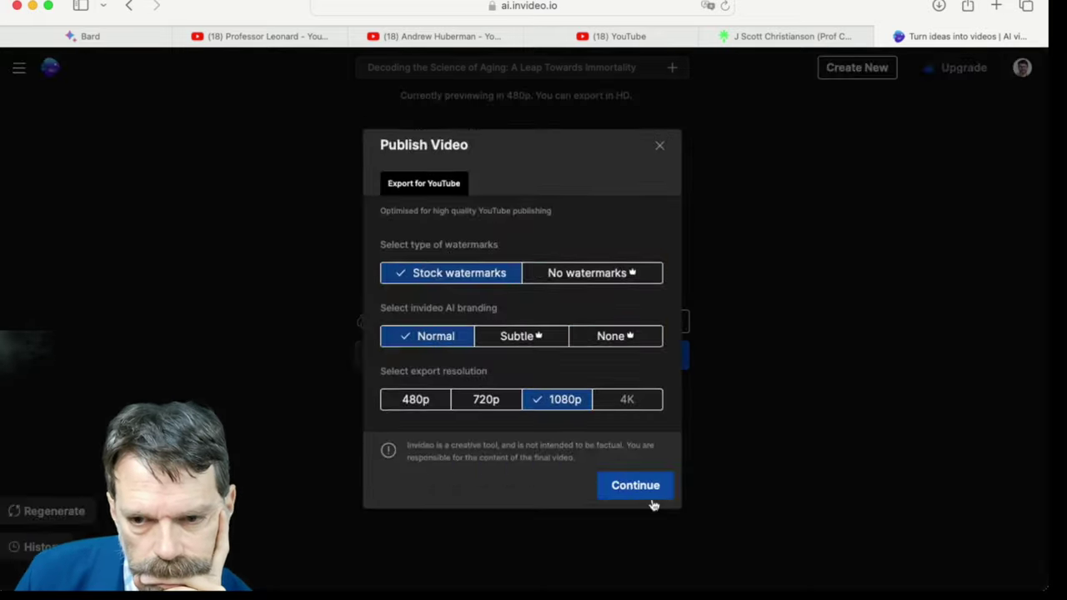
pyautogui.click(653, 499)
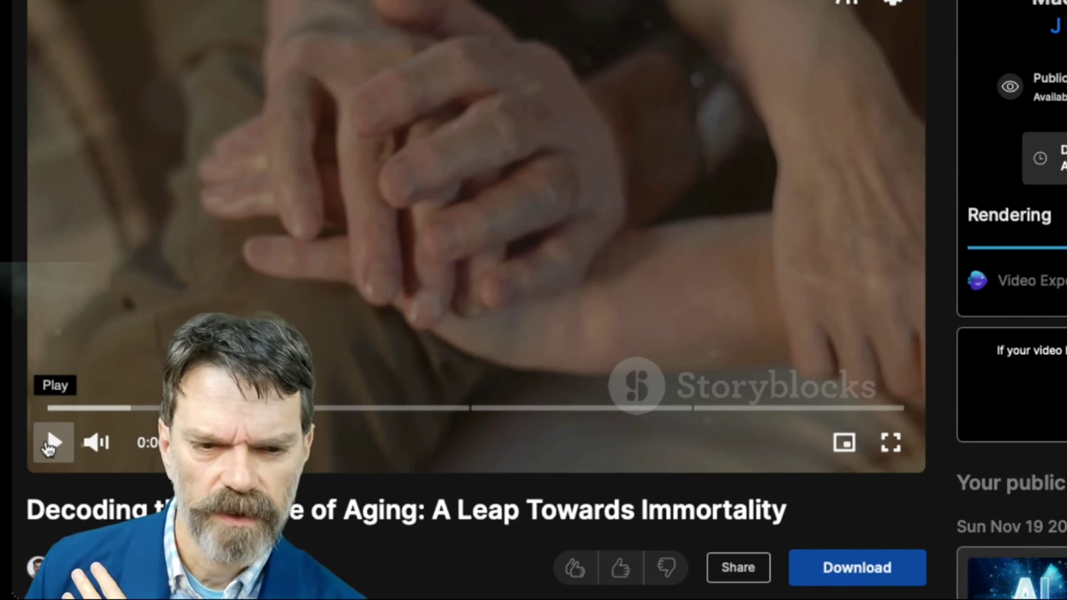
# Play the exported aging video, mute its sound and pause it during the anti-aging section
pyautogui.click(47, 448)
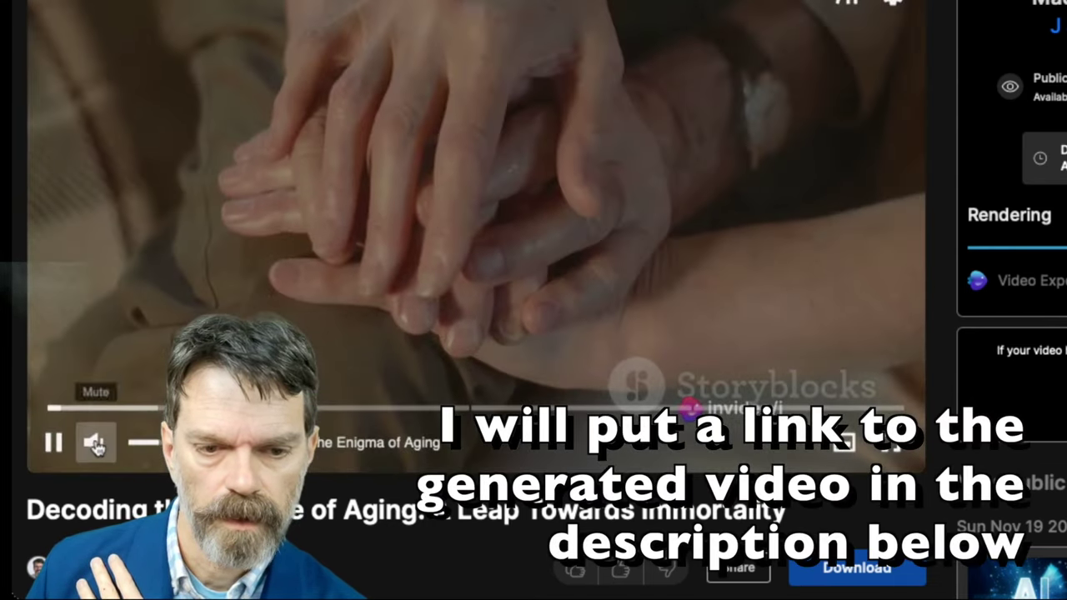
pyautogui.click(101, 446)
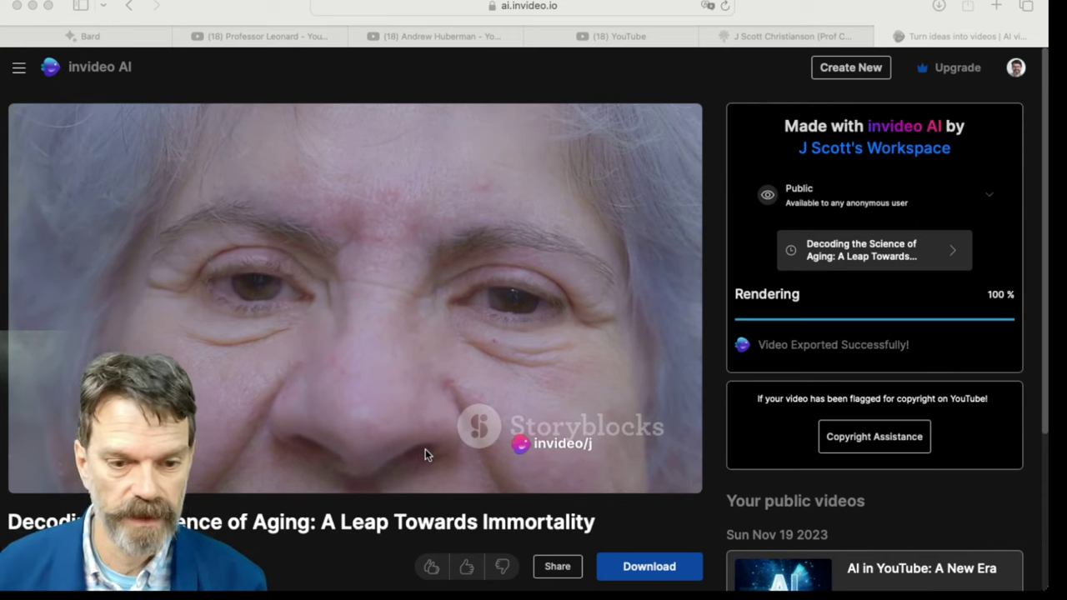
pyautogui.click(238, 434)
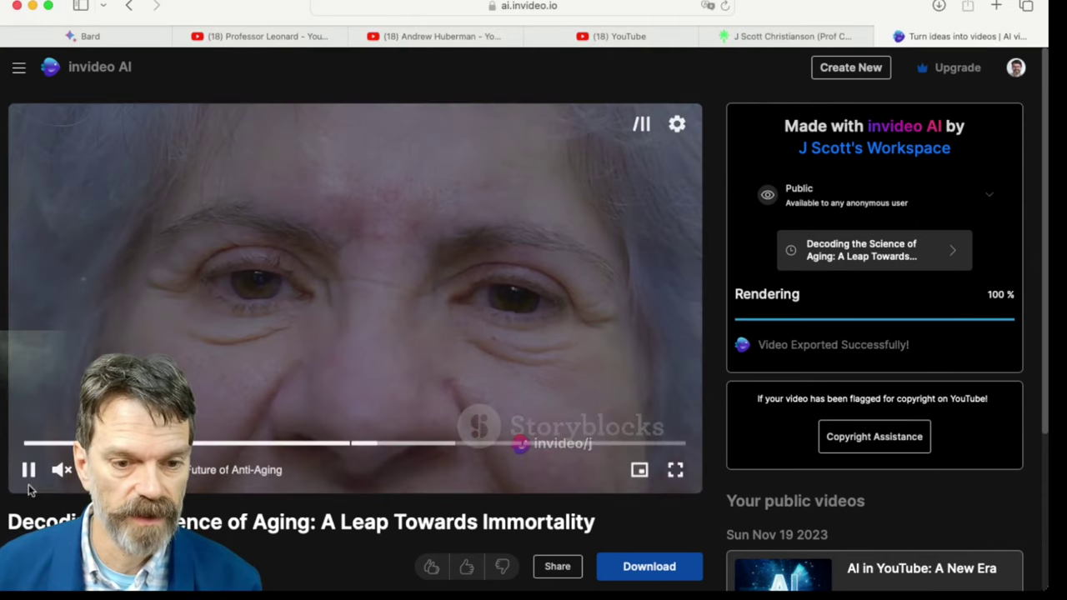
pyautogui.click(28, 470)
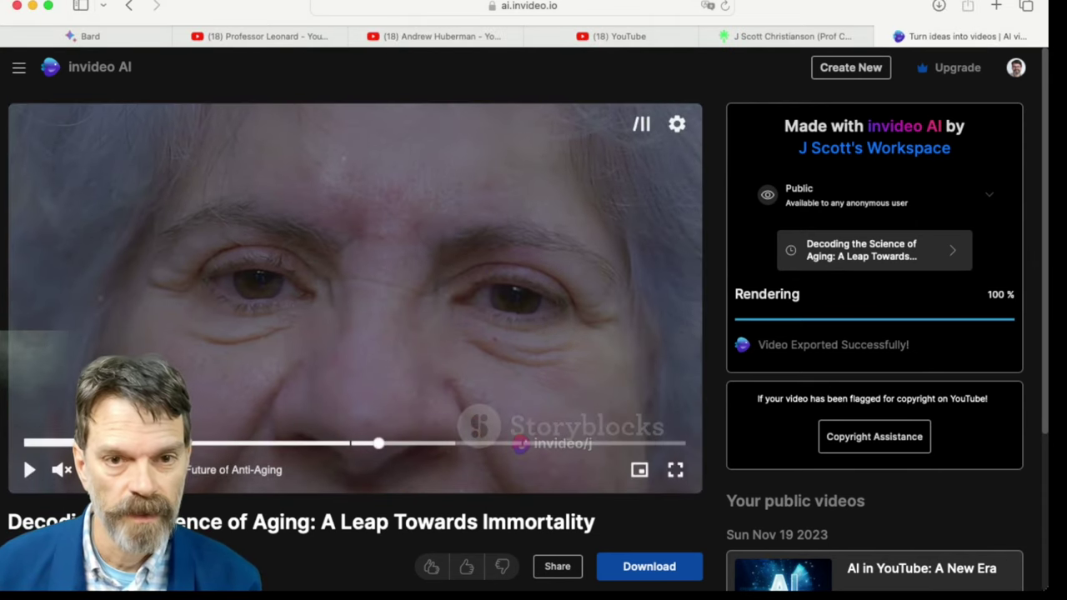
# Return to the Bard chat and review the longevity video summary down to its source video
pyautogui.click(96, 37)
pyautogui.scroll(-3, 462, 346)
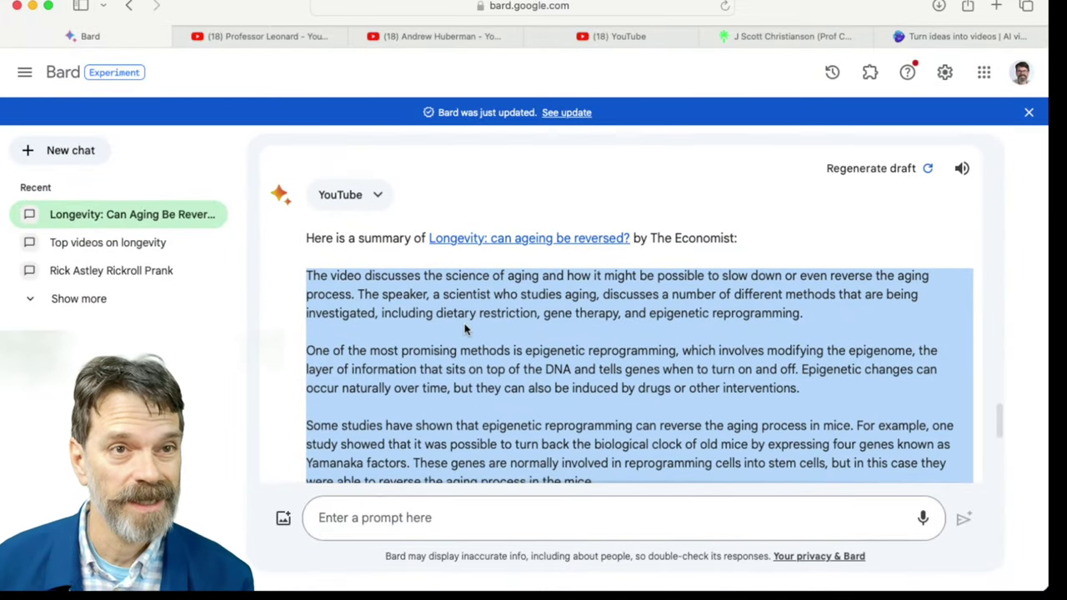
pyautogui.scroll(-5, 465, 330)
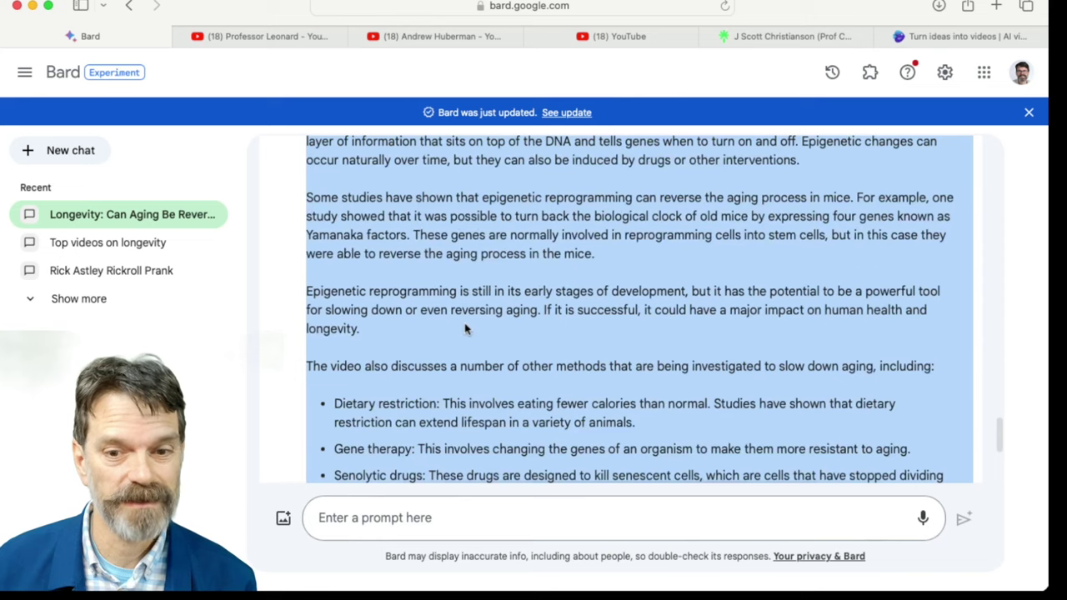
pyautogui.scroll(-10, 466, 330)
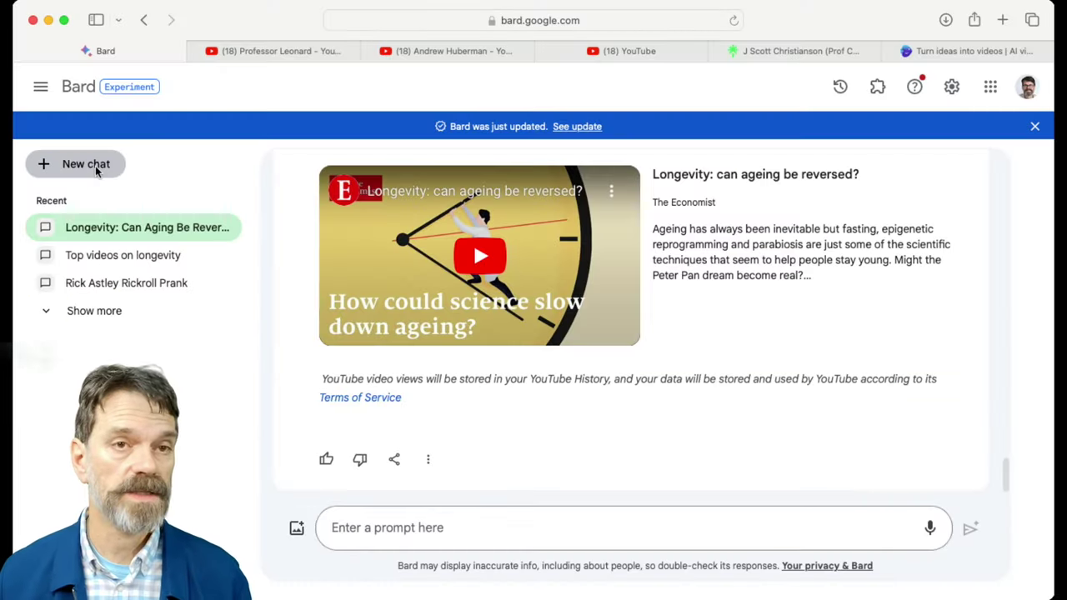
pyautogui.click(95, 166)
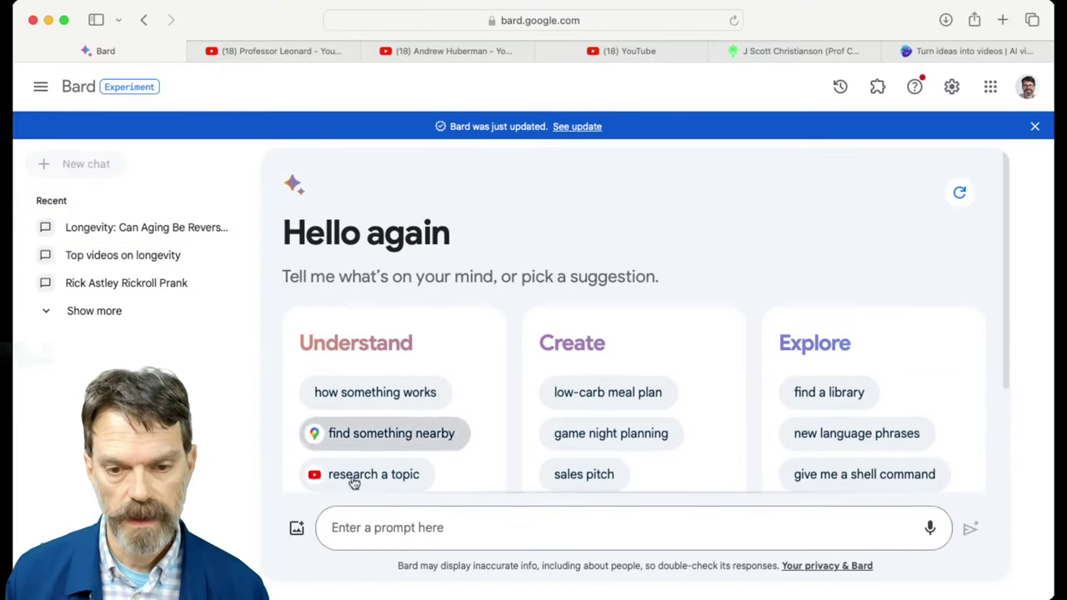
pyautogui.click(411, 531)
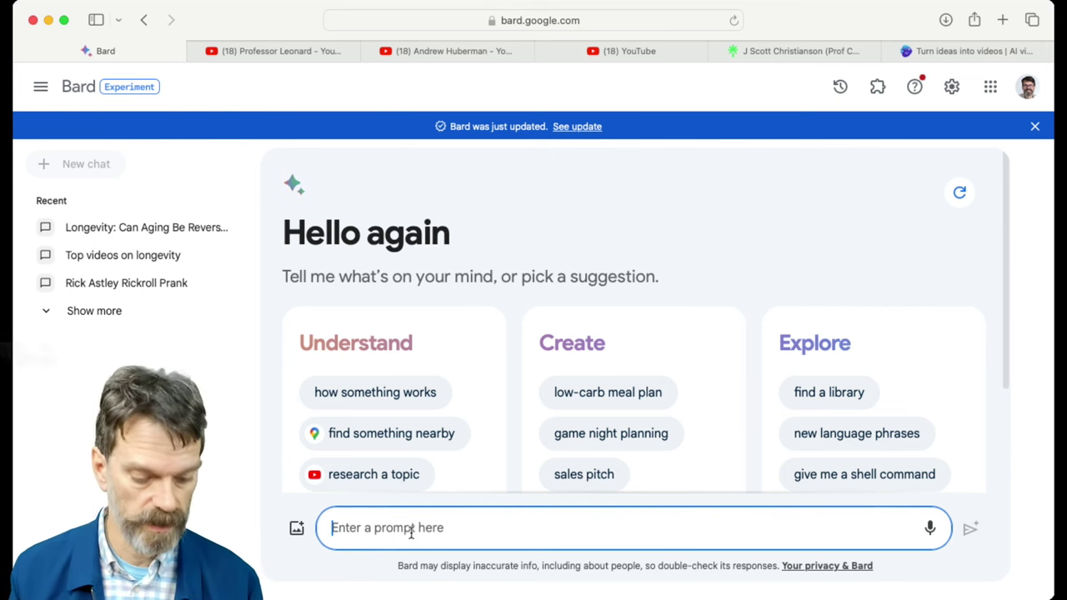
pyautogui.write('@')
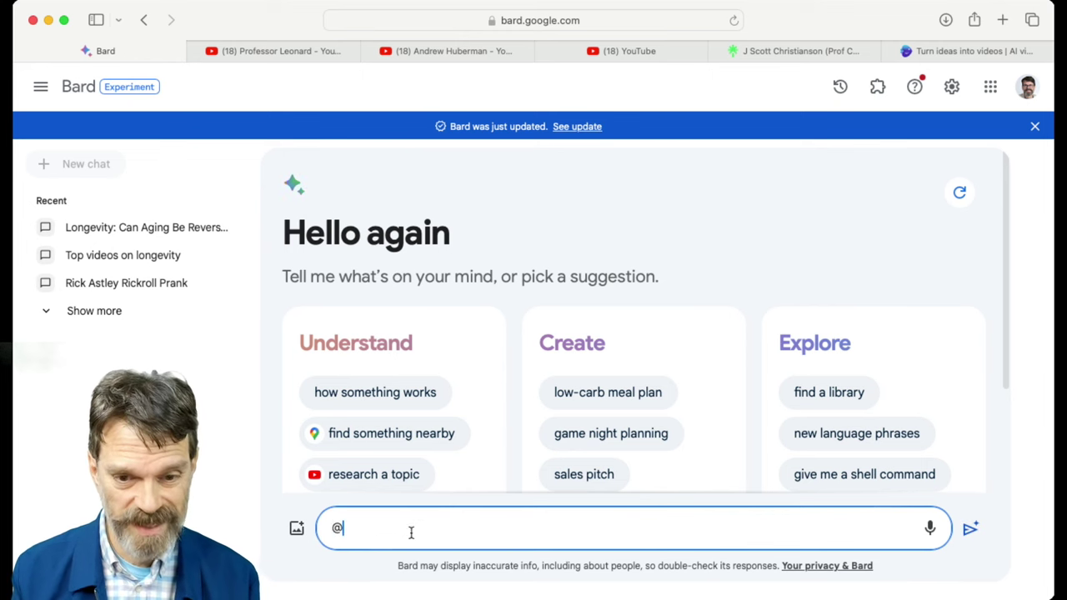
pyautogui.write('you')
pyautogui.press('Tab')
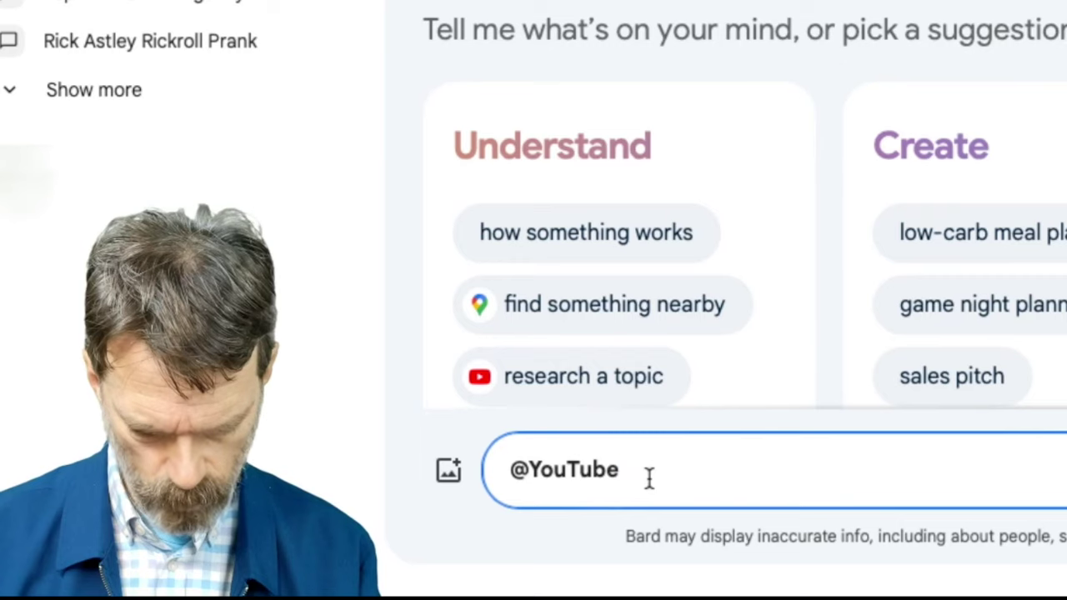
pyautogui.write('What')
pyautogui.press('BackSpace')
pyautogui.press('BackSpace')
pyautogui.press('BackSpace')
pyautogui.press('BackSpace')
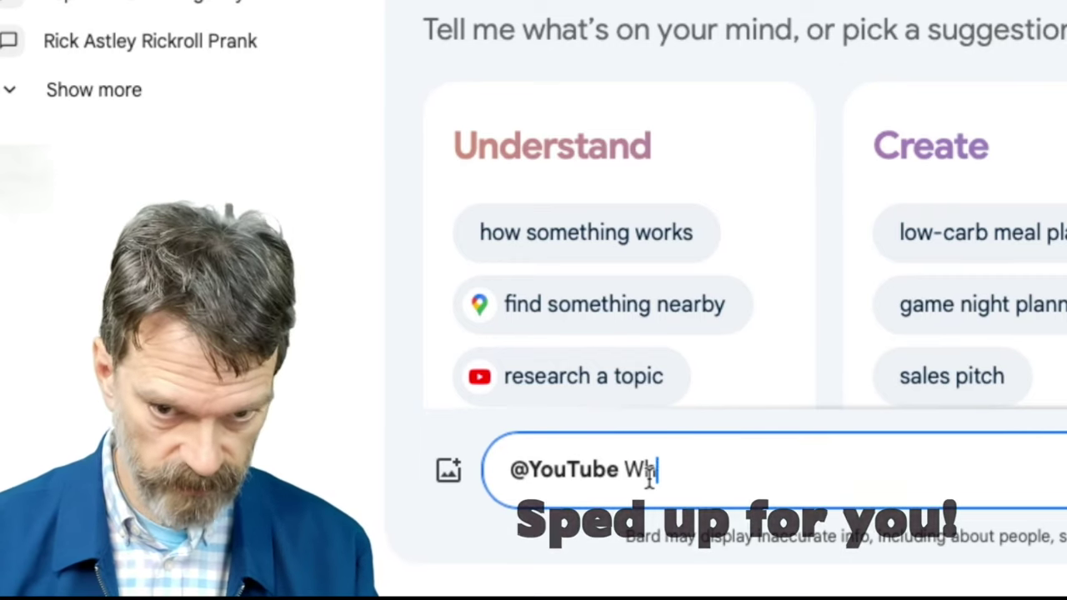
pyautogui.write('how do I repa')
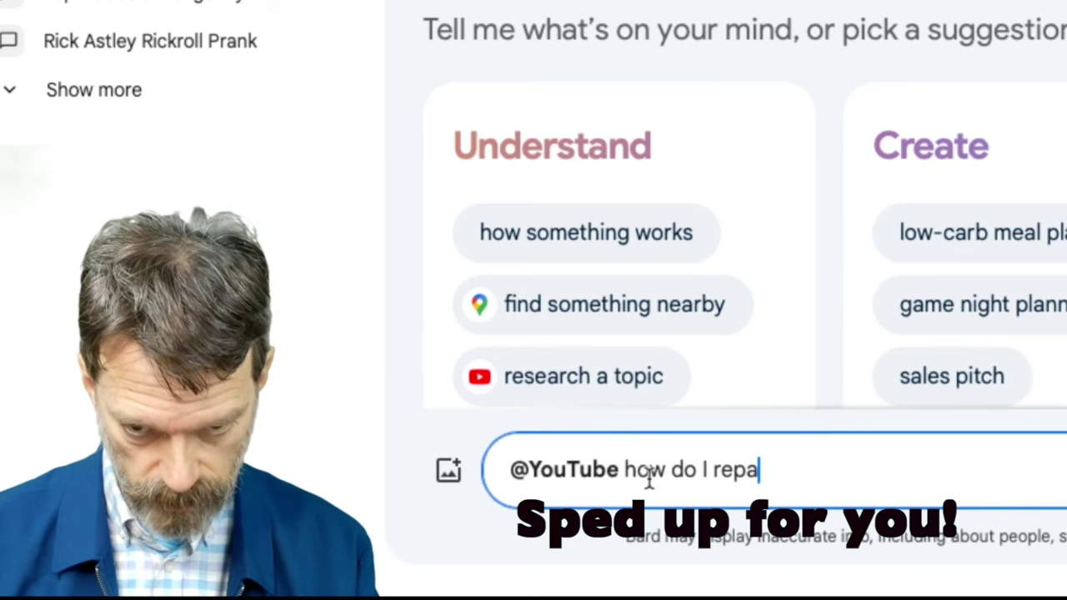
pyautogui.write('ir an a')
pyautogui.press('BackSpace')
pyautogui.press('BackSpace')
pyautogui.write('n aman')
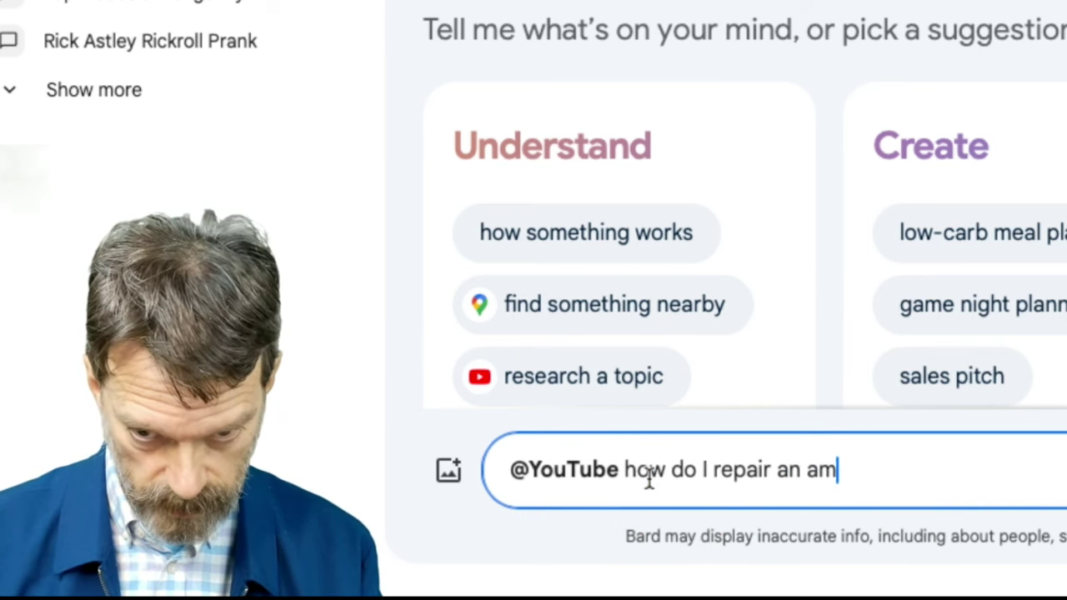
pyautogui.press('BackSpace')
pyautogui.press('BackSpace')
pyautogui.press('BackSpace')
pyautogui.press('BackSpace')
pyautogui.write('Amana Dryer')
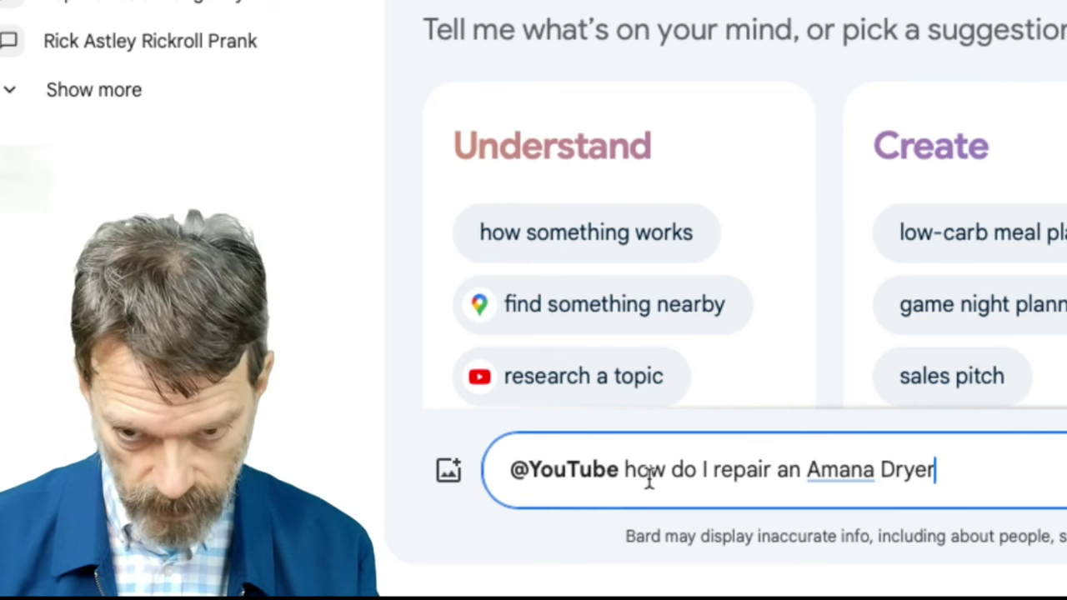
pyautogui.write(' that is not he')
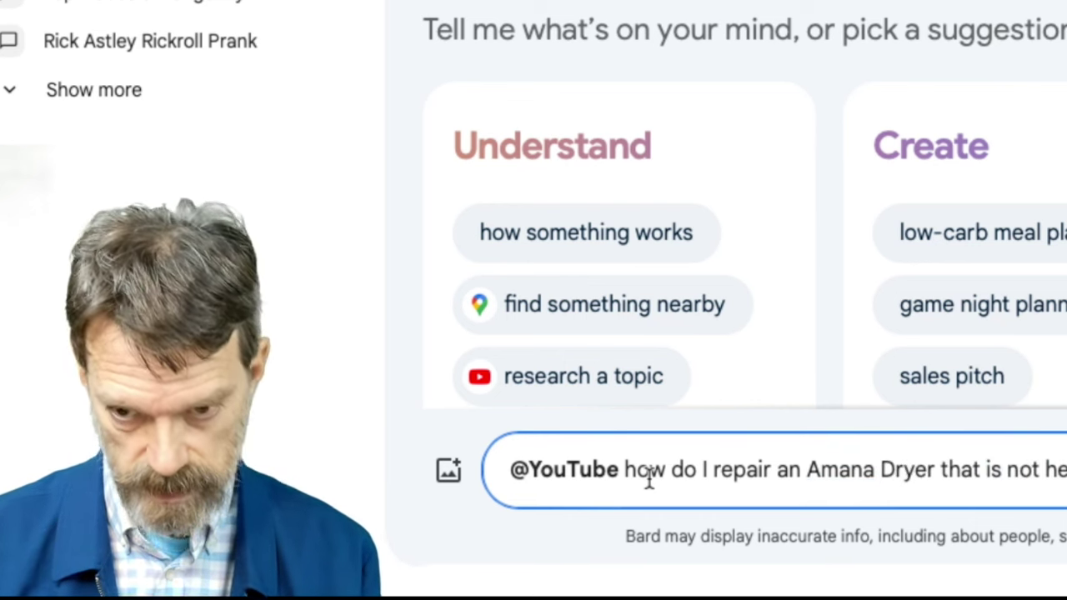
pyautogui.press('Return')
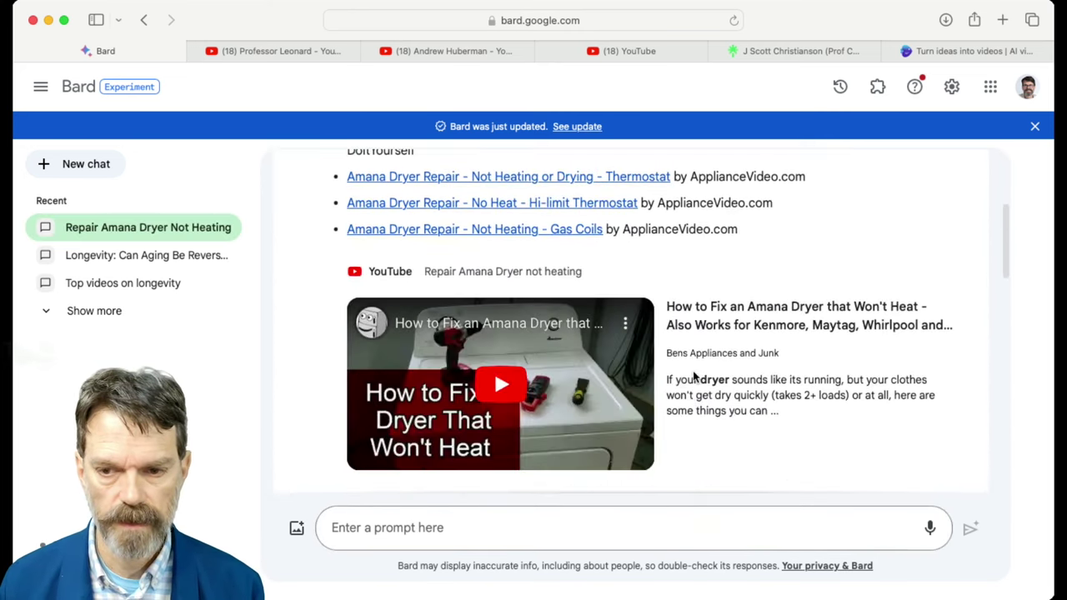
# Review the suggested Amana dryer repair videos, from the linked titles through to the last video preview
pyautogui.scroll(-10, 694, 378)
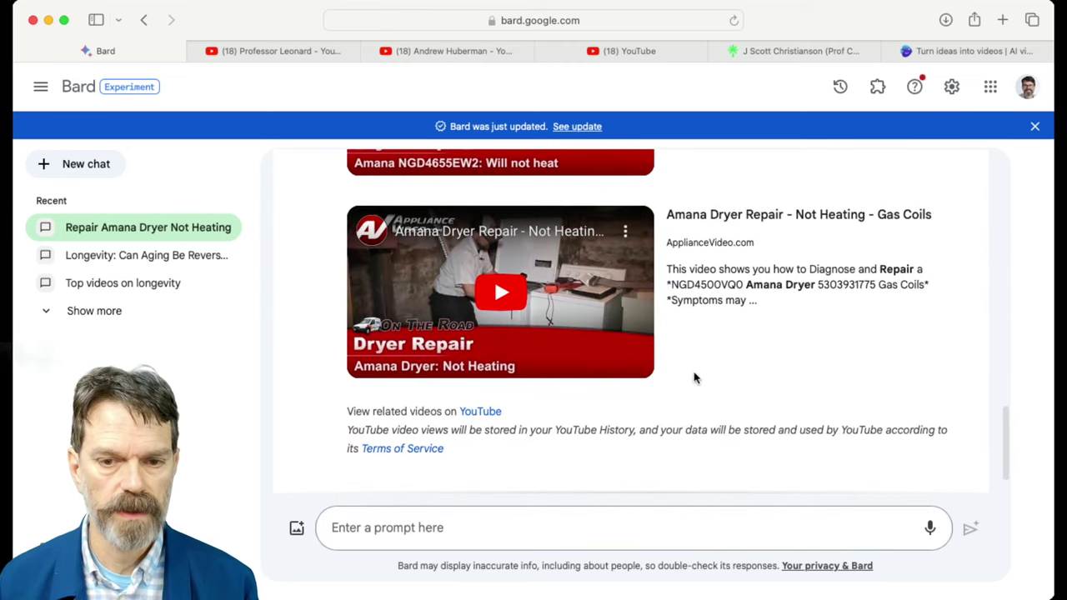
pyautogui.scroll(-2, 695, 377)
pyautogui.scroll(6, 695, 381)
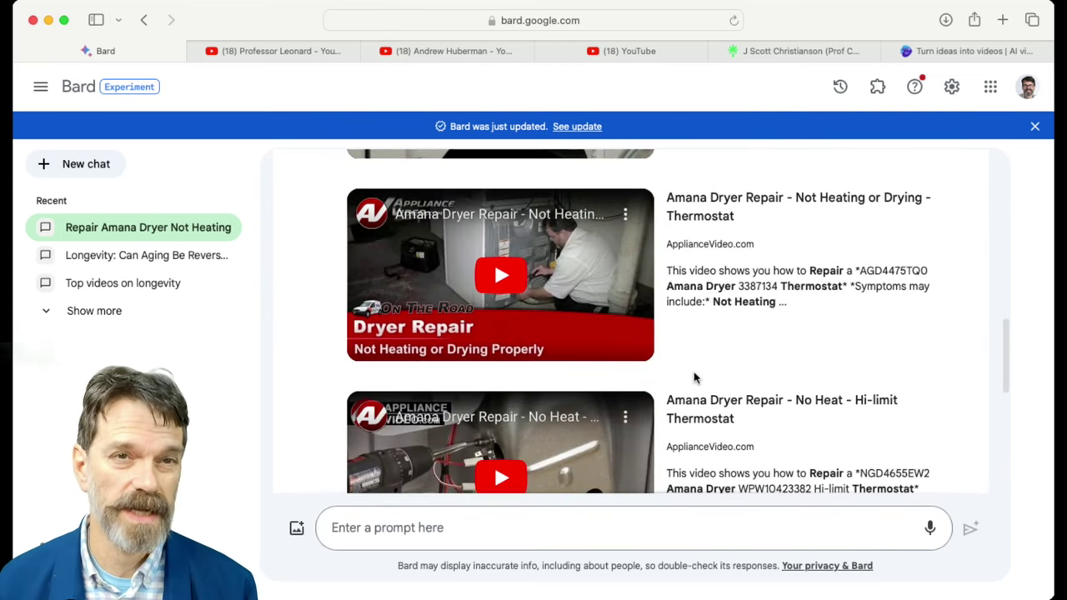
pyautogui.scroll(8, 694, 378)
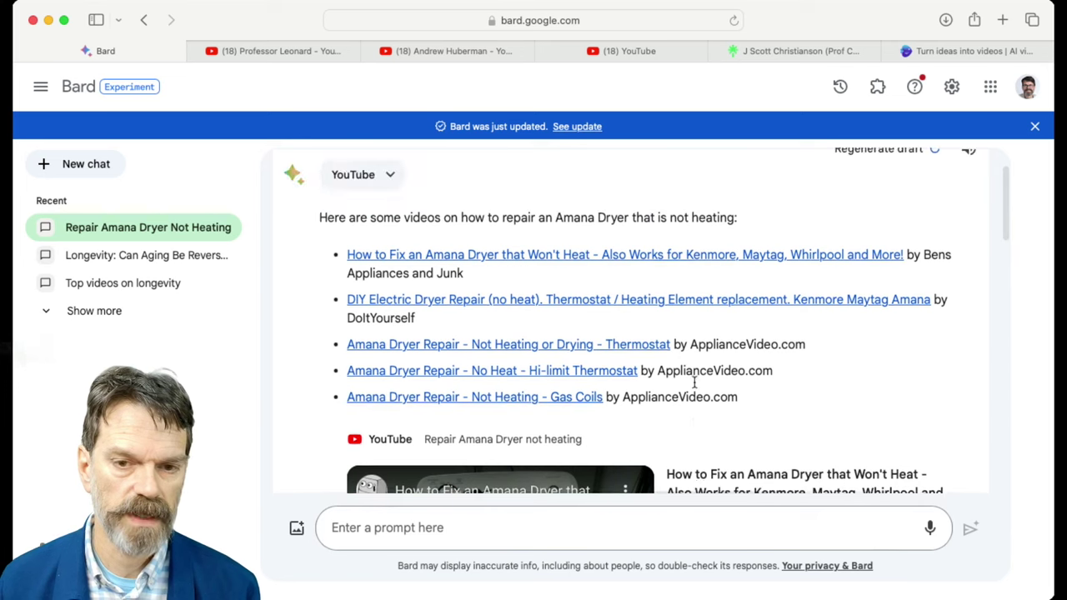
pyautogui.scroll(-10, 695, 381)
# Ask in the same chat: "Summarize the common reasons for the dryer not heating from these videos"
pyautogui.click(557, 536)
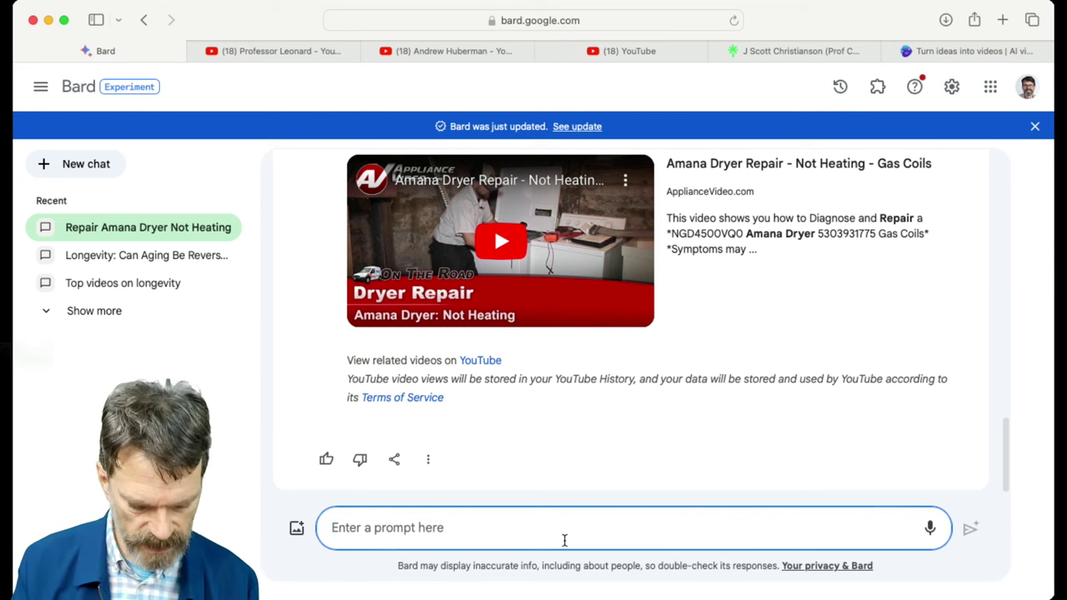
pyautogui.write('Summari')
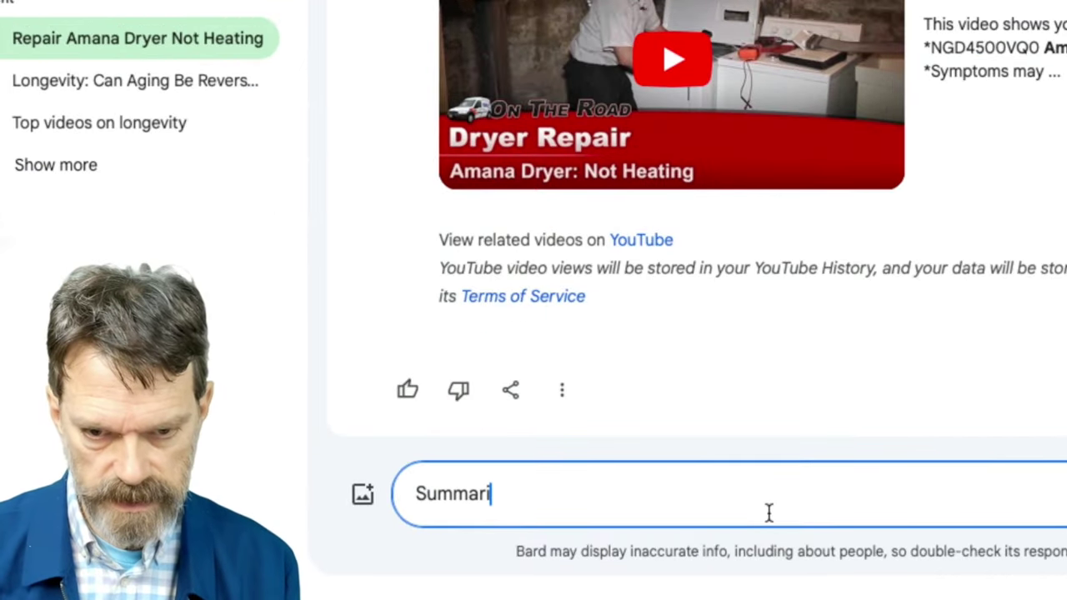
pyautogui.write('ze the common')
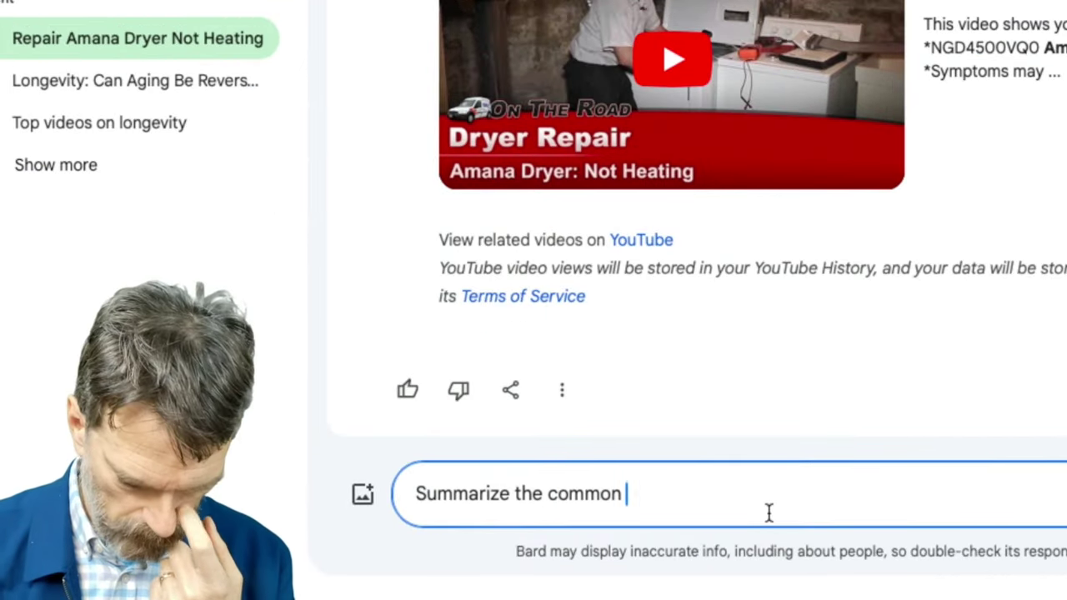
pyautogui.write(' reasons for')
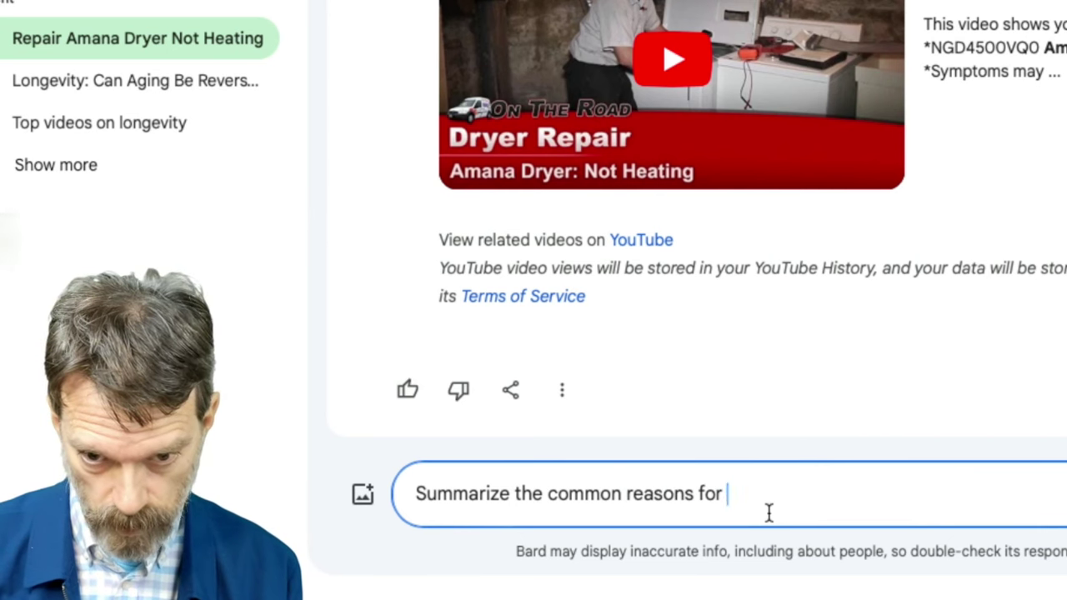
pyautogui.write(' the dryer ')
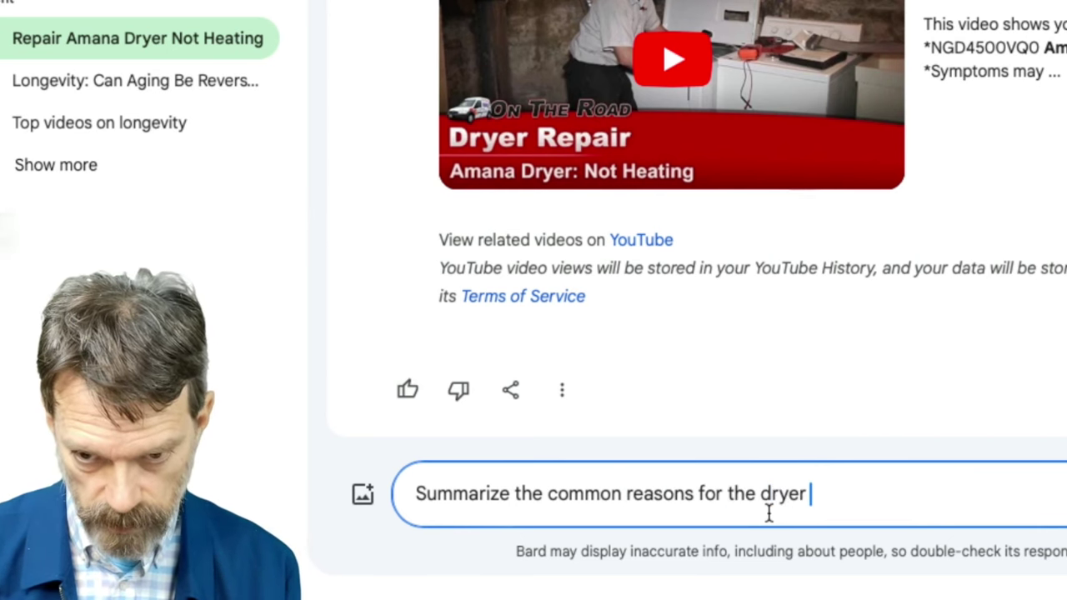
pyautogui.write('not heating from')
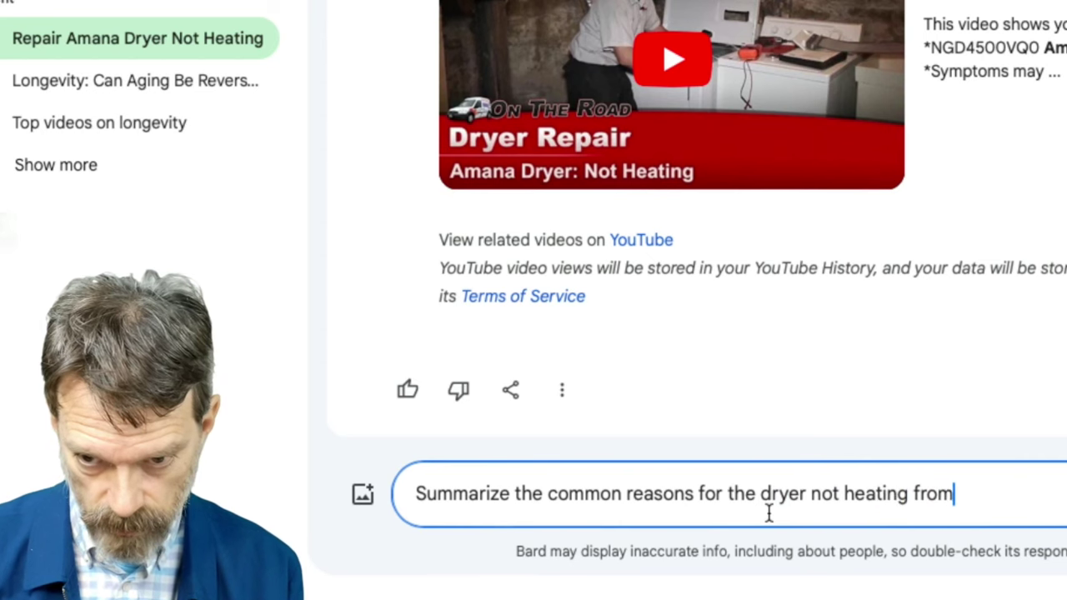
pyautogui.write(' theee videos')
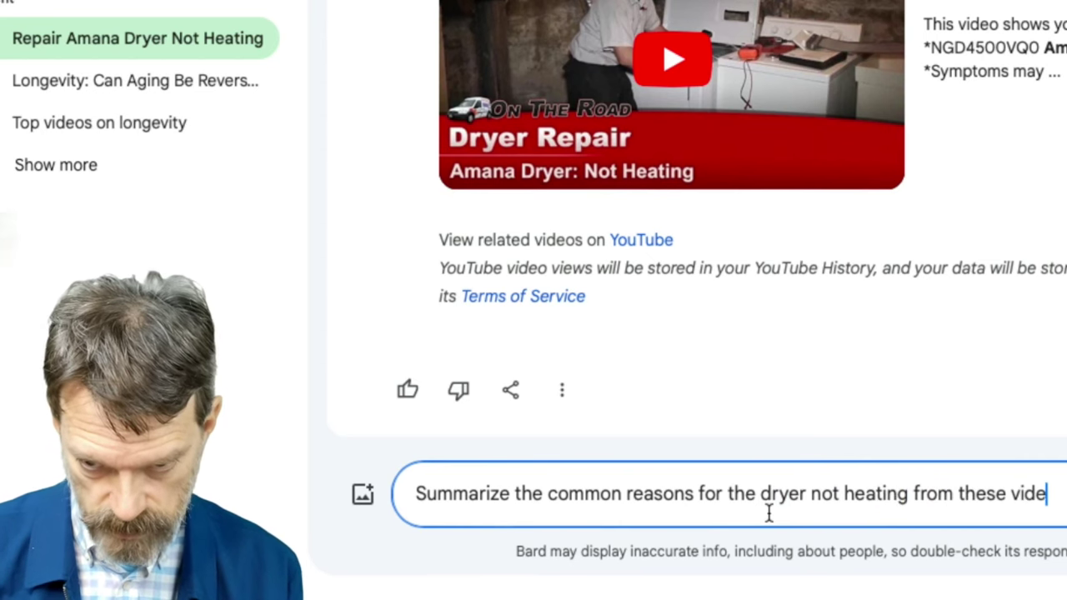
pyautogui.press('Return')
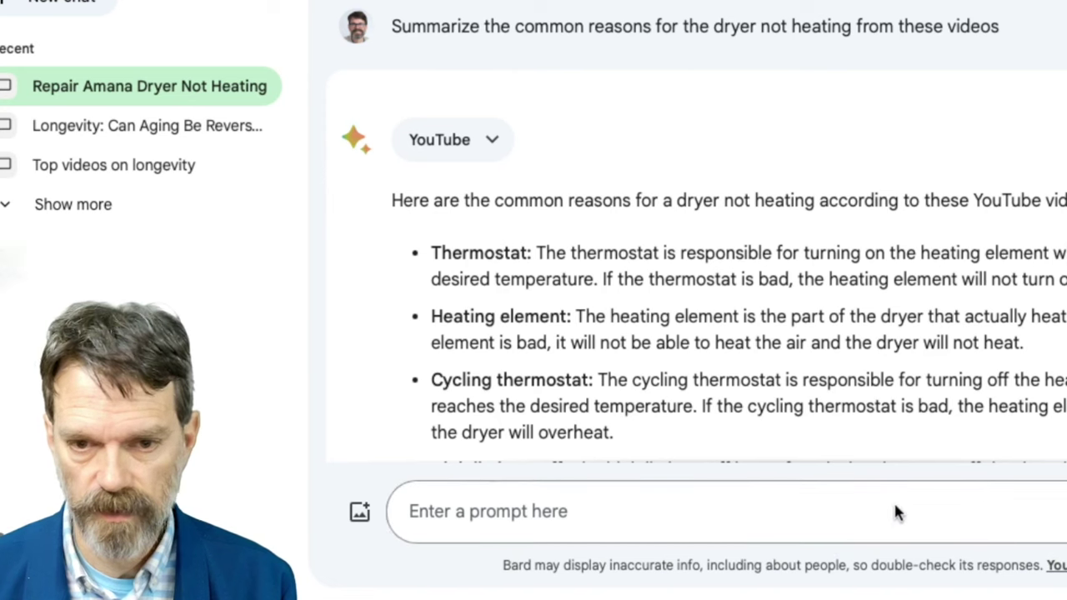
# Read through the summarized reasons for the dryer not heating and examine the source videos below them
pyautogui.scroll(-1, 831, 406)
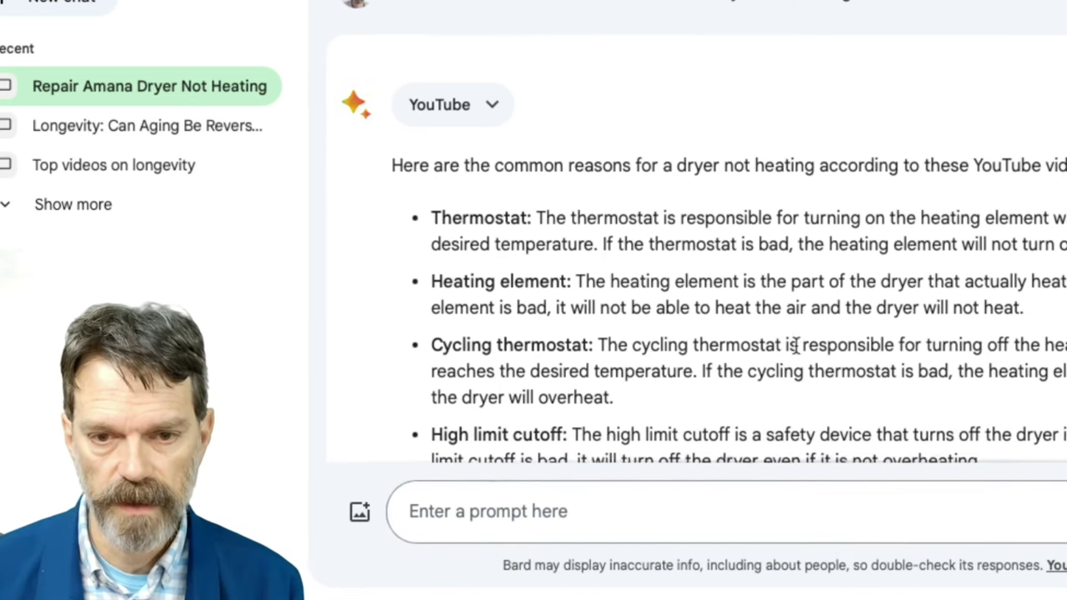
pyautogui.scroll(-2, 796, 343)
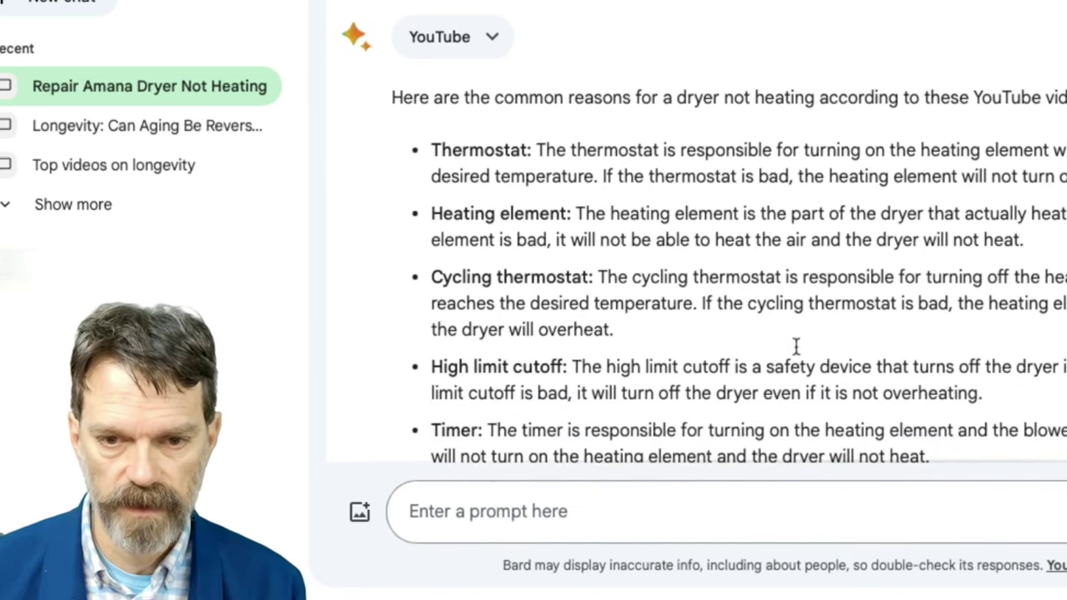
pyautogui.scroll(-2, 796, 337)
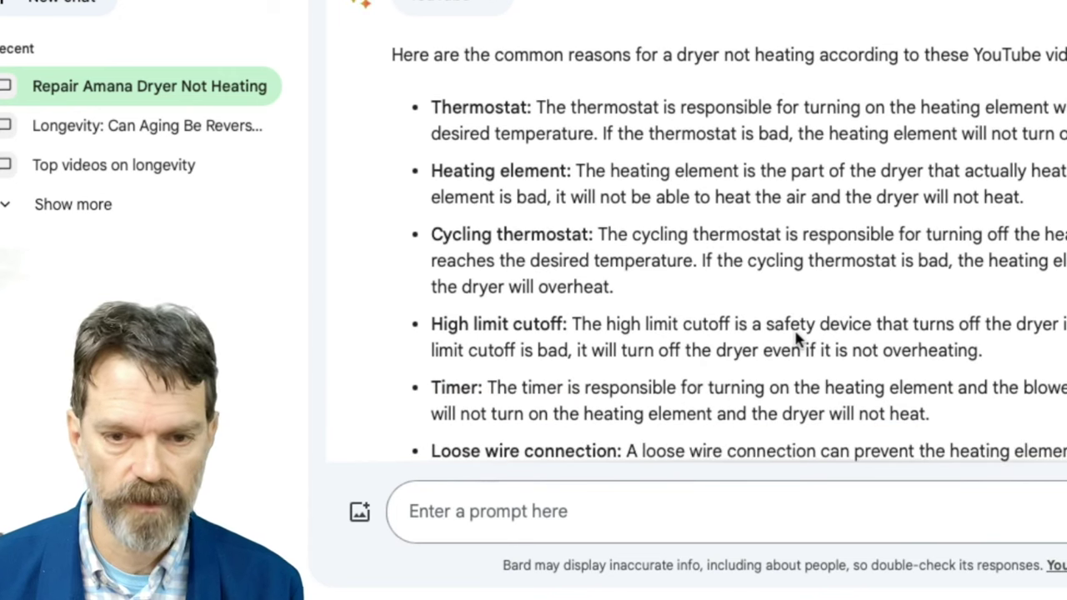
pyautogui.scroll(-4, 796, 336)
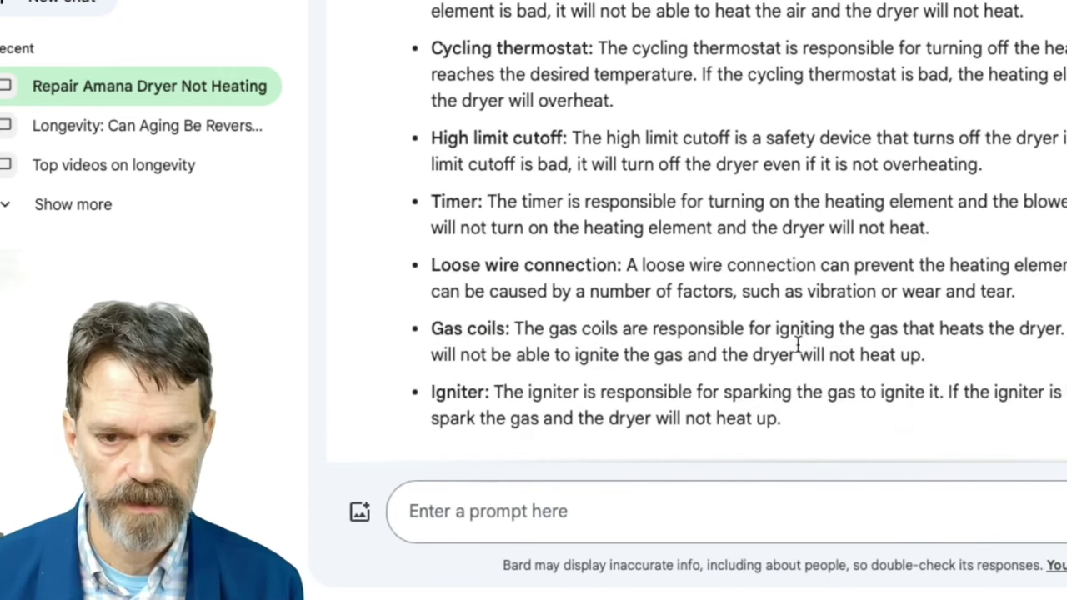
pyautogui.scroll(-10, 996, 346)
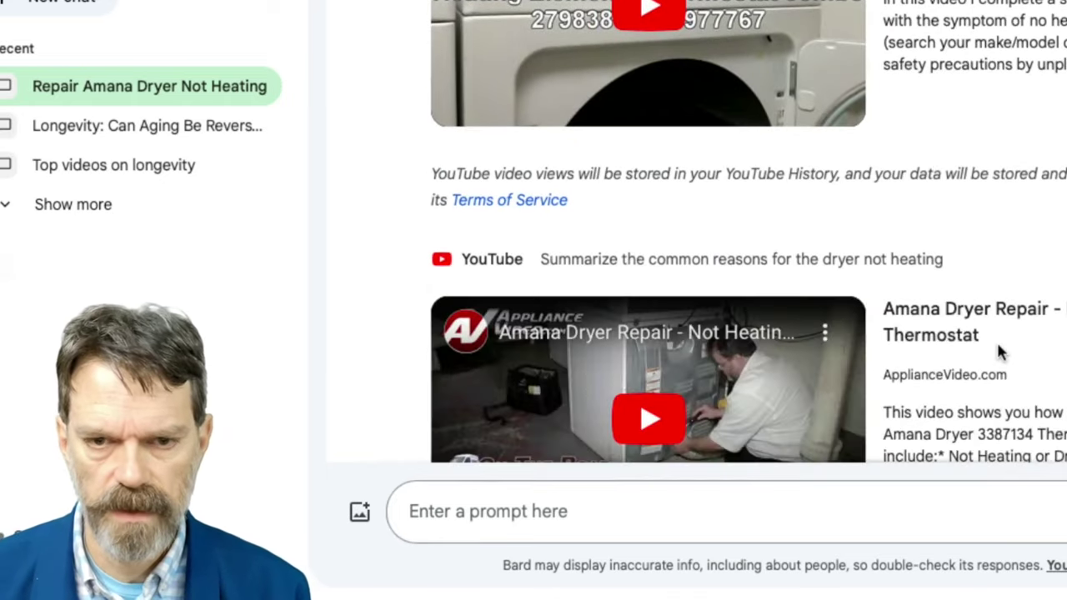
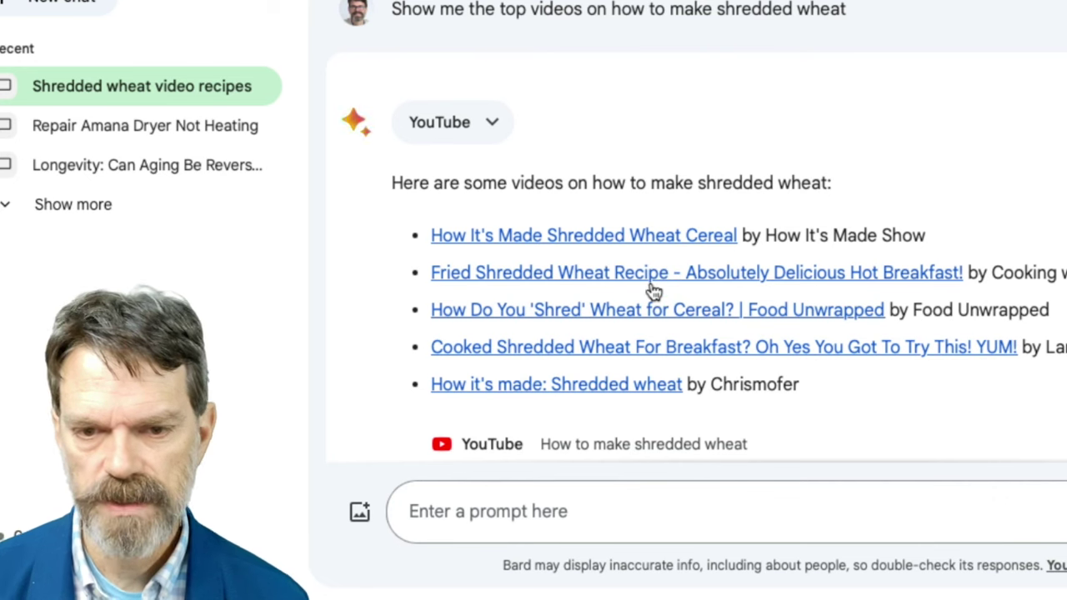
# Examine the video list and previews in the response about how to make shredded wheat
pyautogui.scroll(-5, 700, 310)
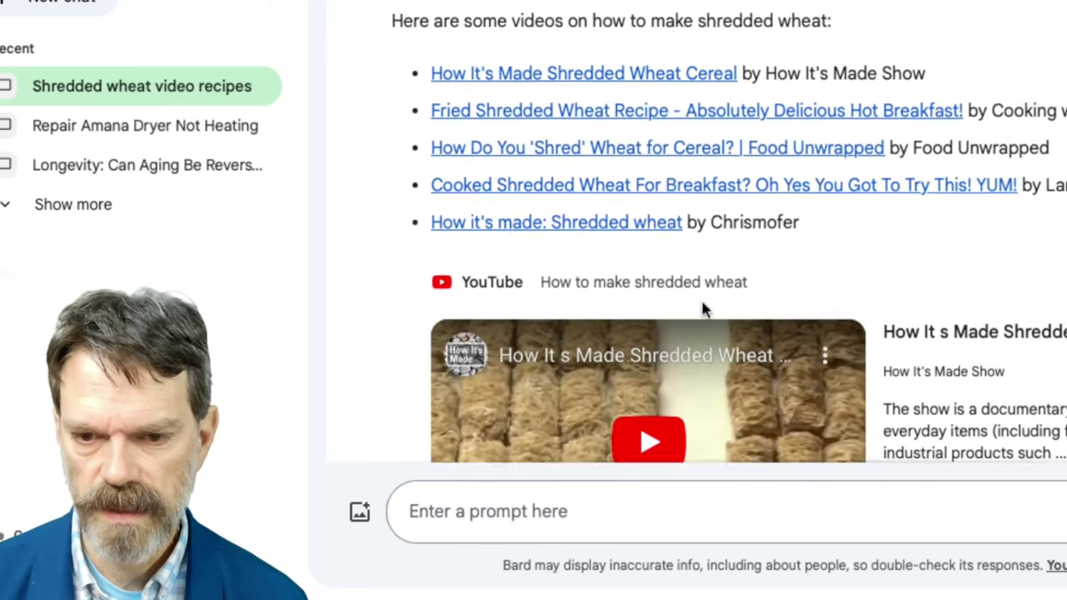
pyautogui.scroll(-3, 705, 313)
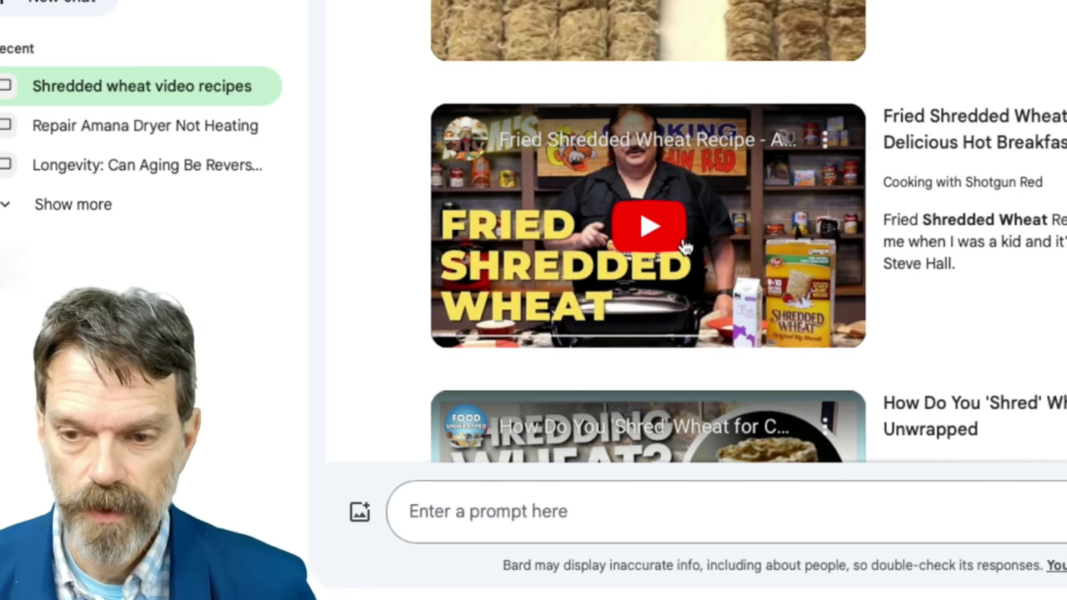
pyautogui.scroll(-3, 683, 244)
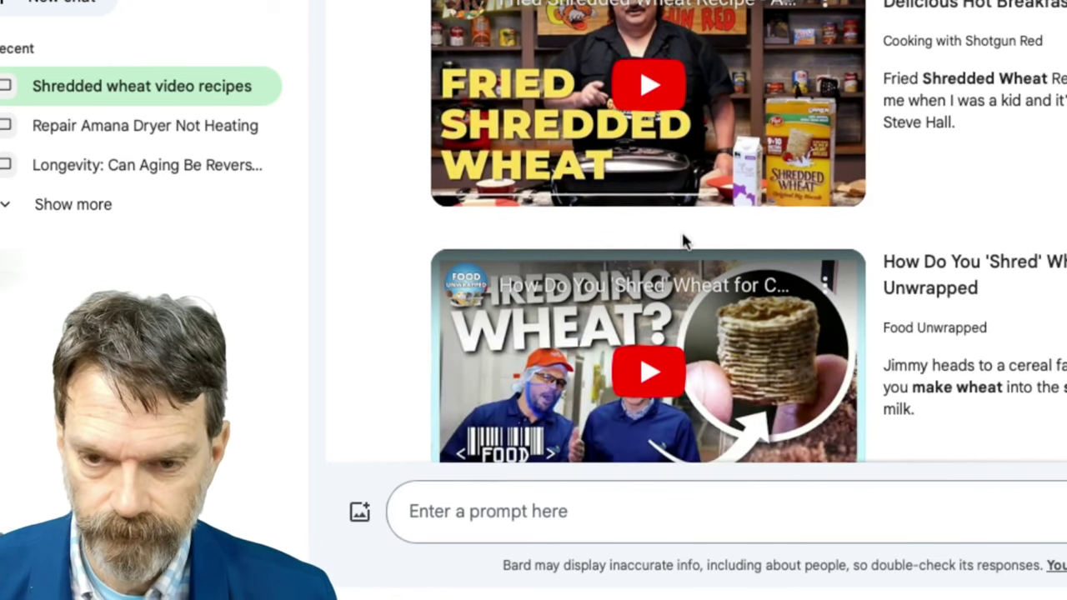
pyautogui.scroll(-2, 684, 242)
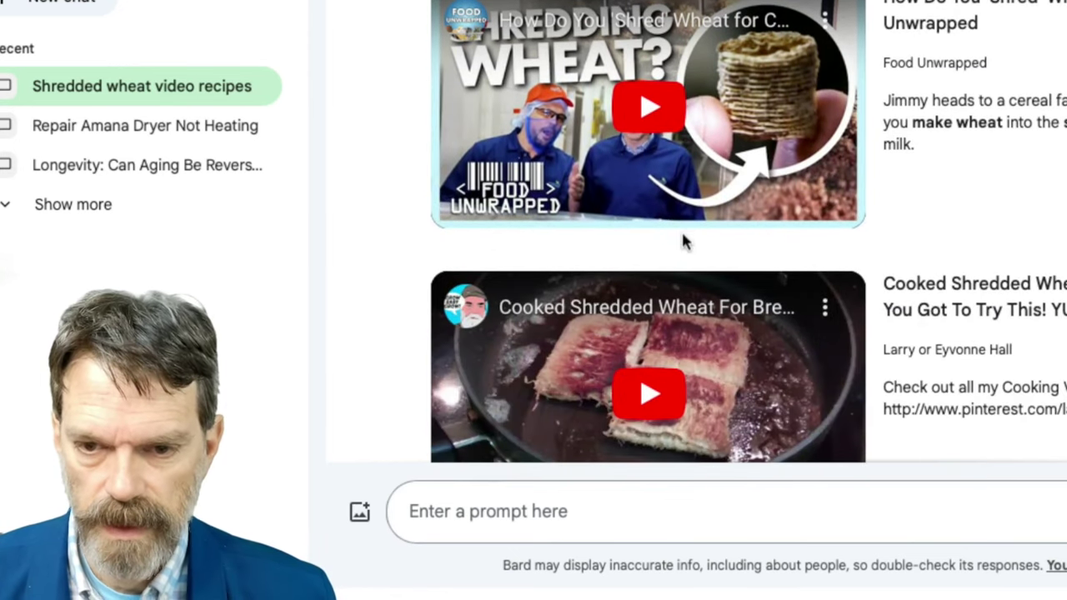
pyautogui.scroll(-1, 682, 241)
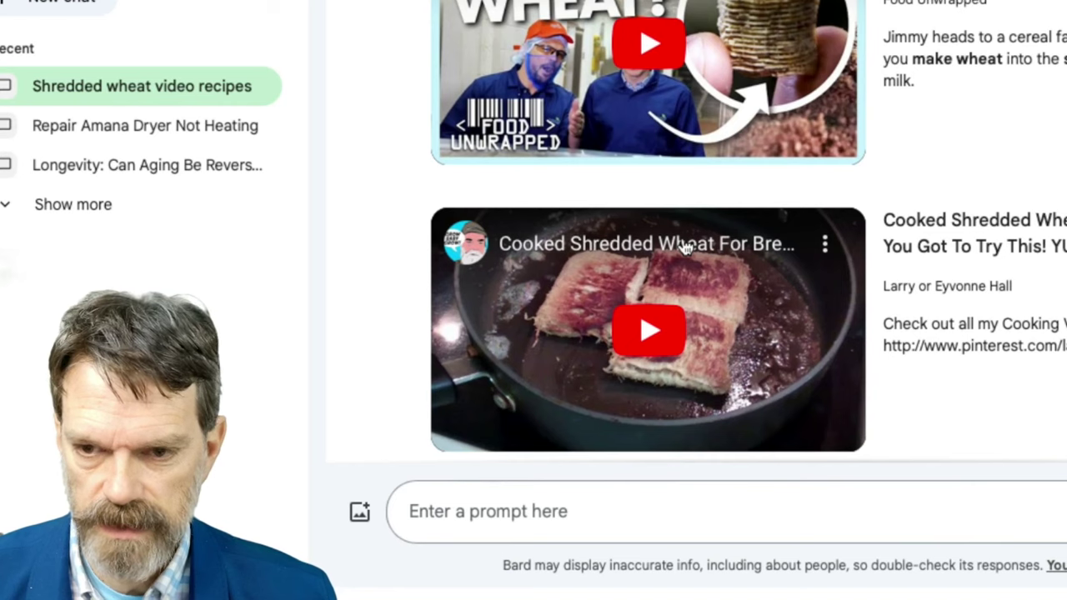
pyautogui.scroll(4, 684, 244)
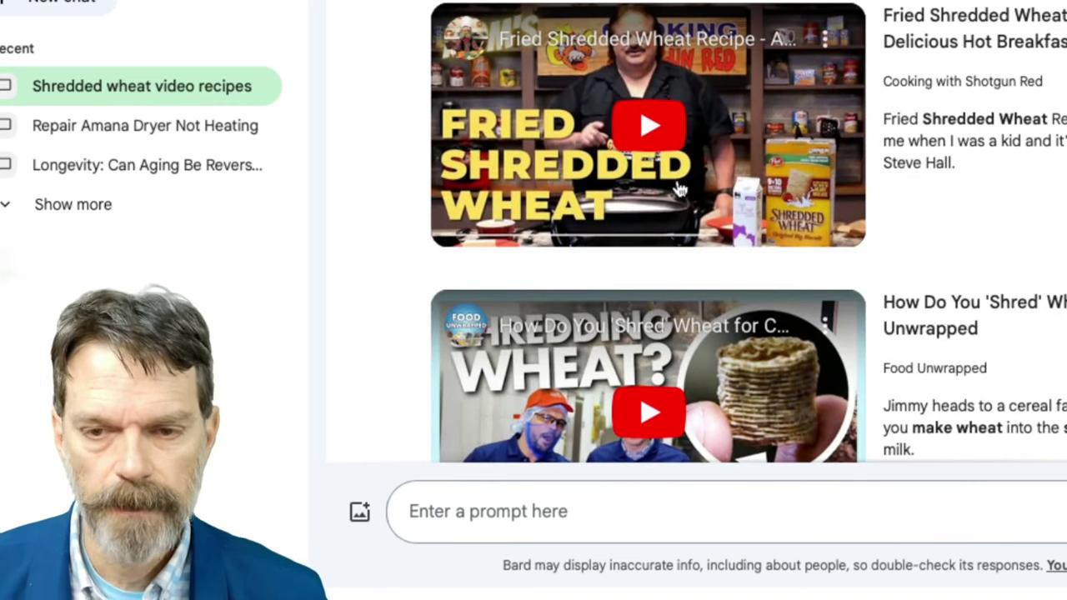
pyautogui.scroll(5, 742, 163)
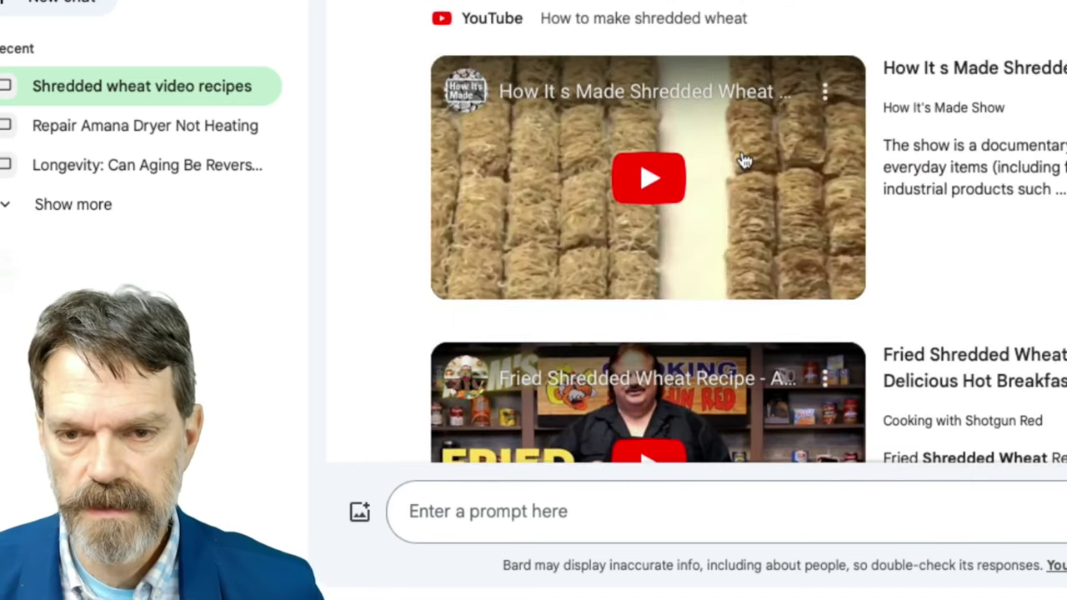
pyautogui.scroll(2, 743, 159)
pyautogui.scroll(-5, 742, 160)
# Ask in the shredded wheat chat: "What are the ingredients needed in the 2nd video?"
pyautogui.click(612, 516)
pyautogui.write('T')
pyautogui.press('BackSpace')
pyautogui.write('What are the in')
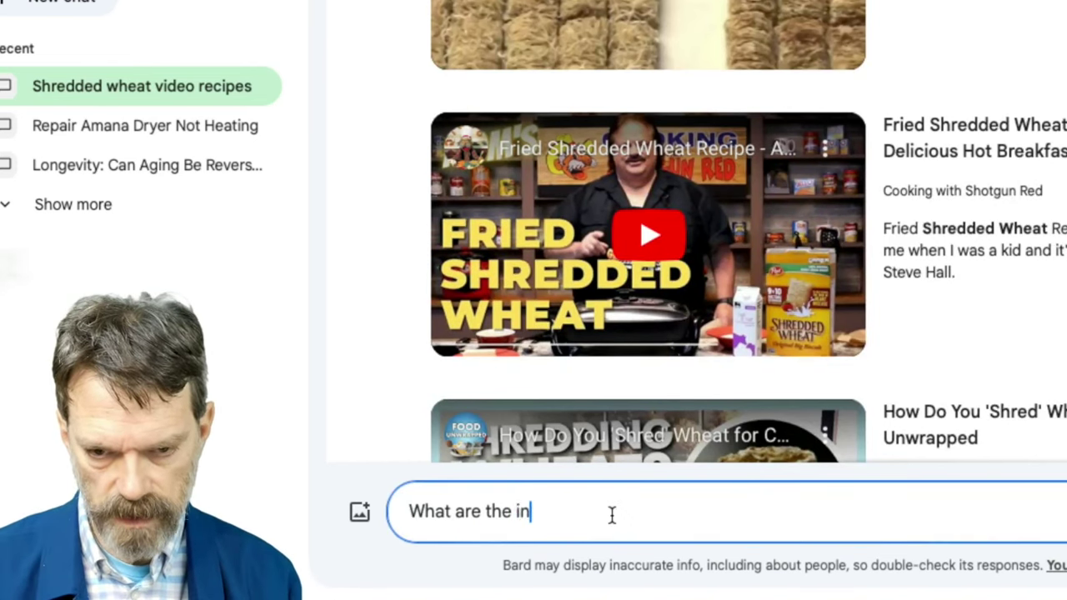
pyautogui.write('gredients netidents ne')
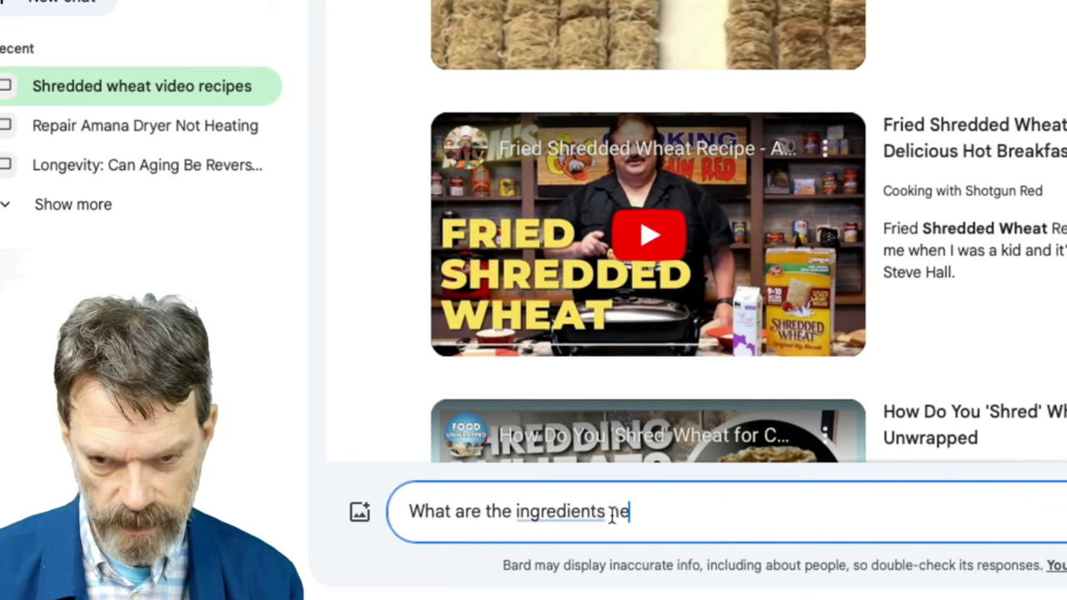
pyautogui.write('eded in t')
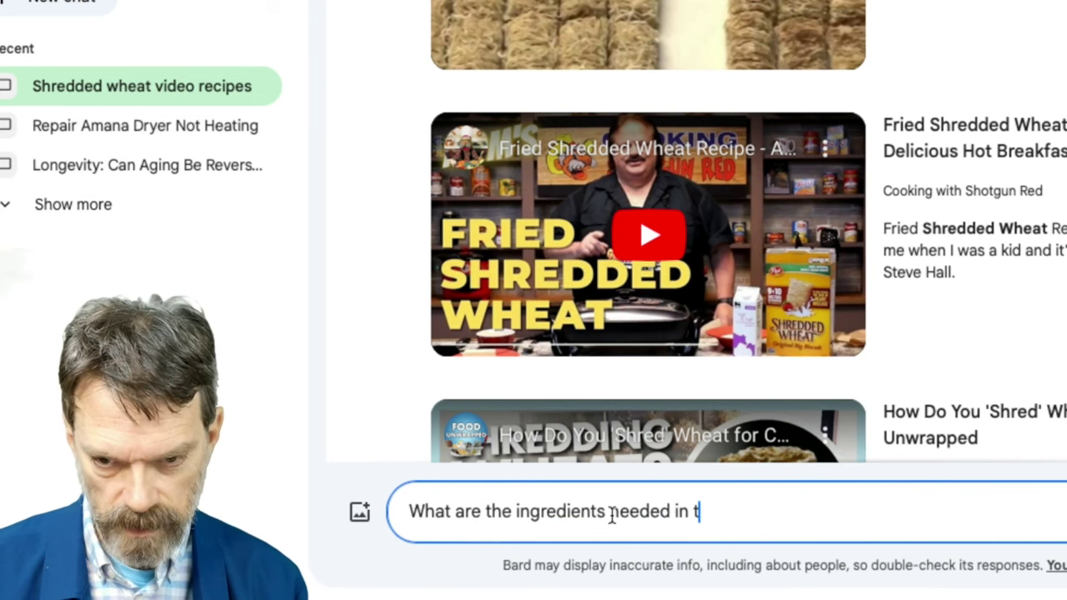
pyautogui.write('he 2nd ')
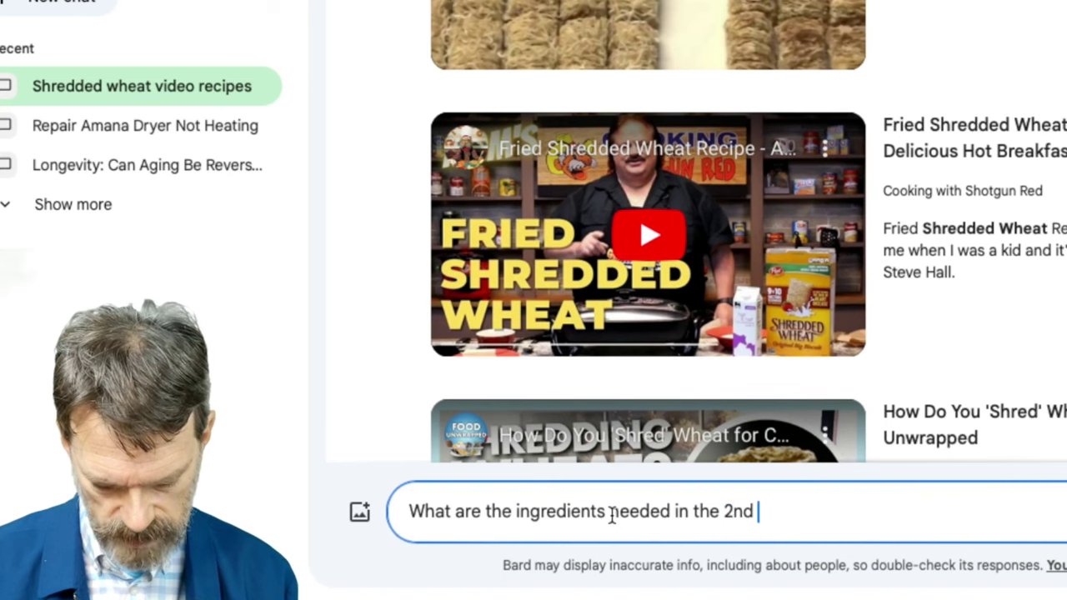
pyautogui.write('video?')
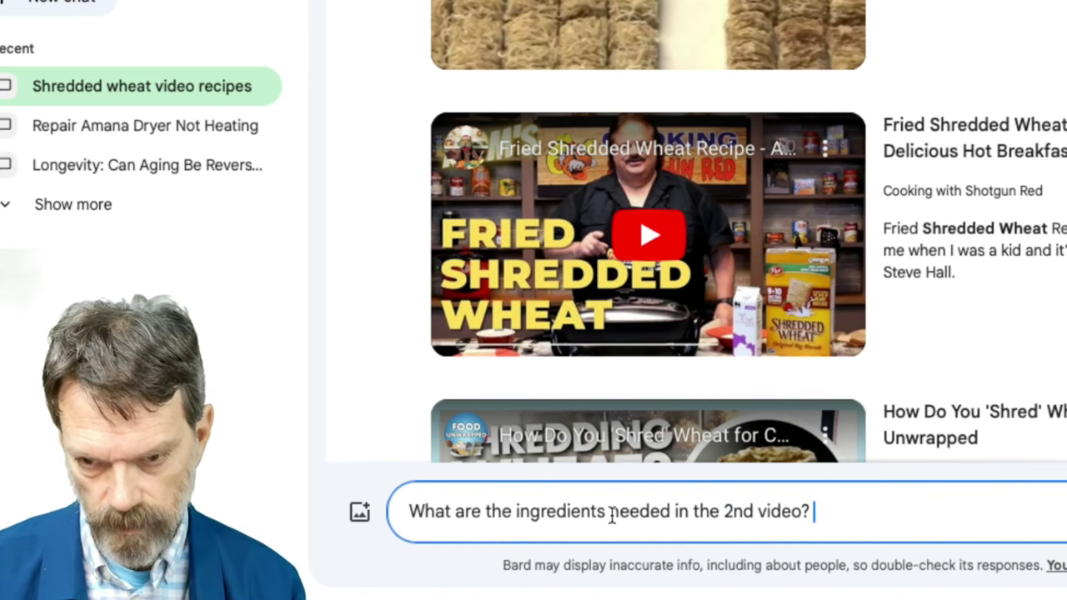
pyautogui.press('Return')
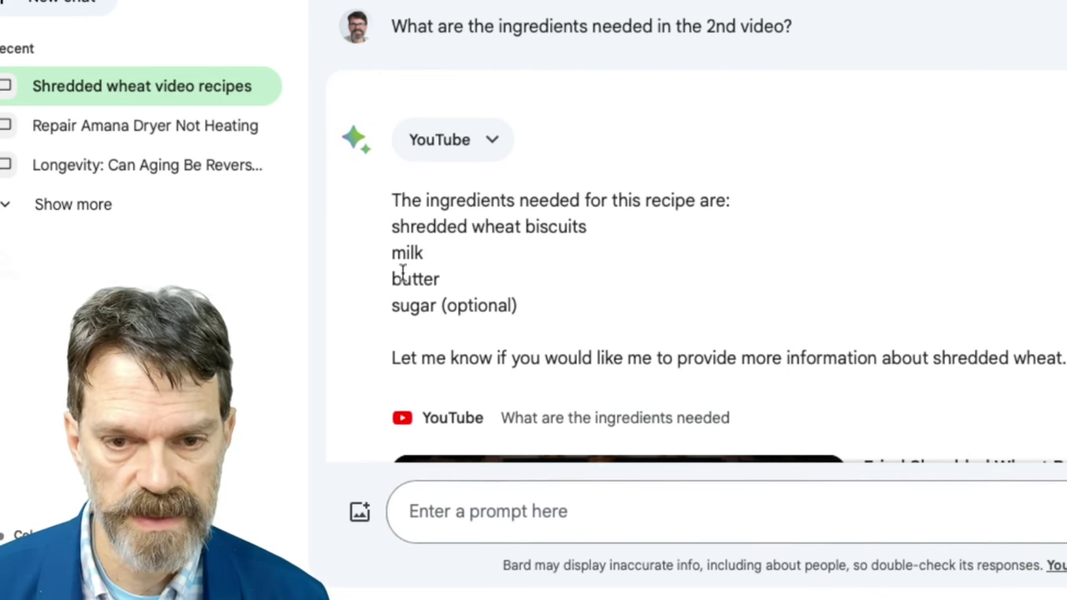
# Check the source video under the ingredients answer and ask: "where can I purchase these?"
pyautogui.scroll(-5, 876, 355)
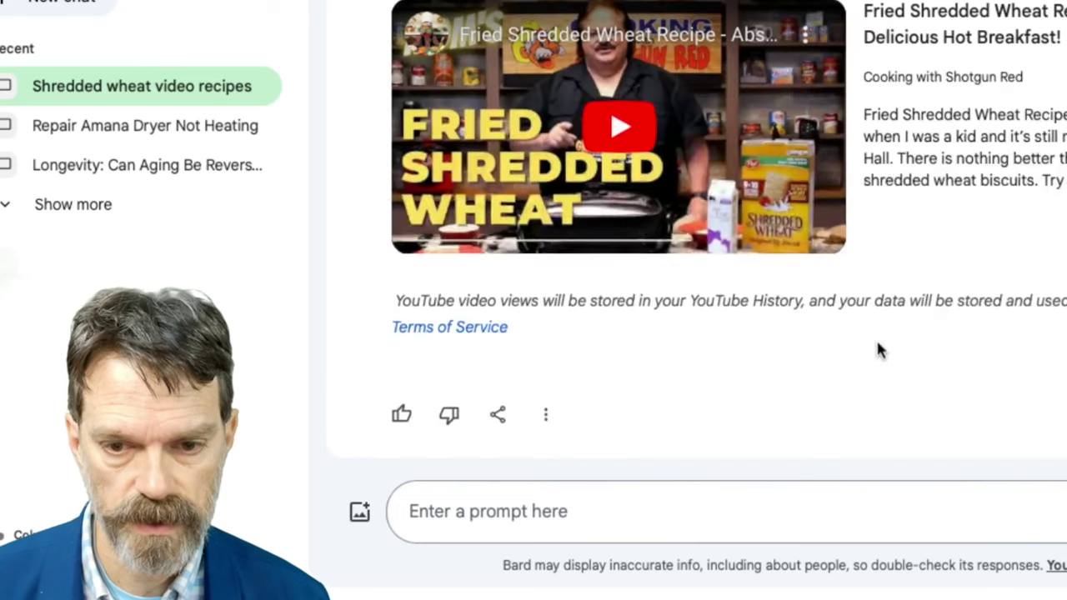
pyautogui.click(698, 516)
pyautogui.write('where can I')
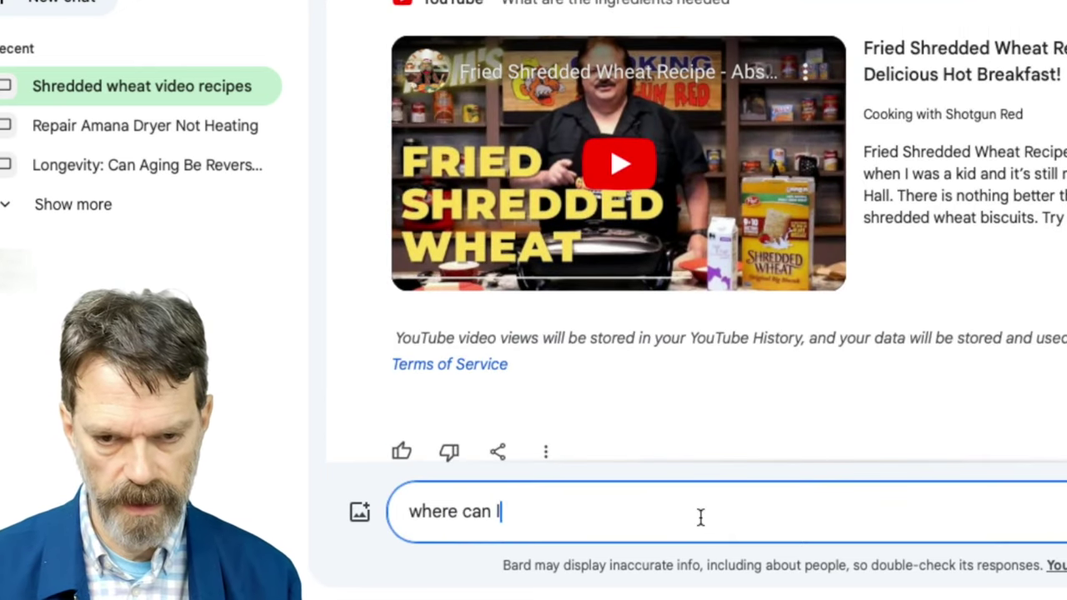
pyautogui.write(' purchase these?')
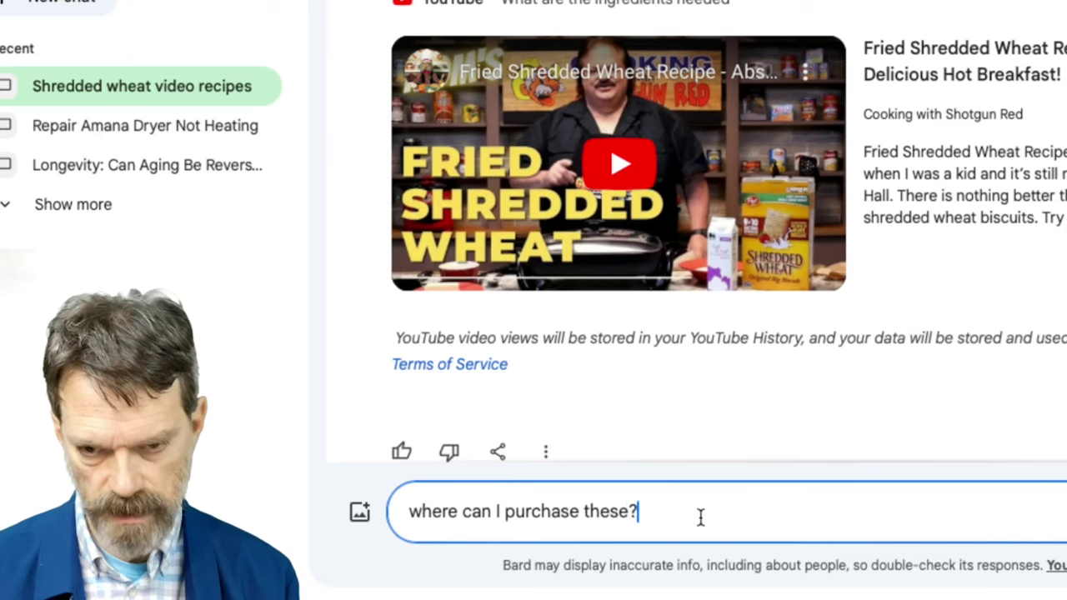
pyautogui.press('Return')
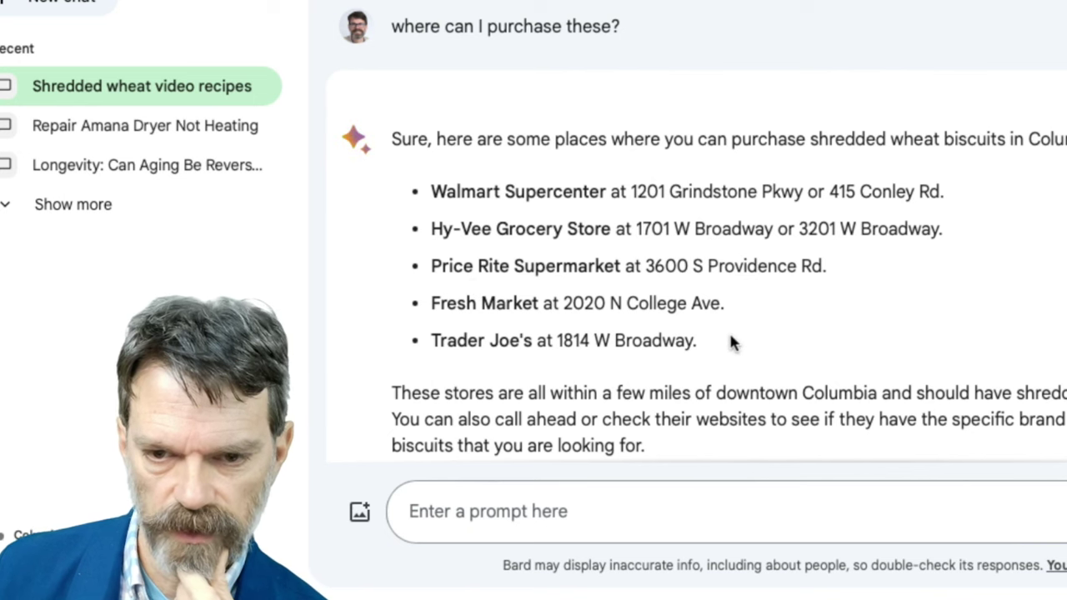
# Highlight the Trader Joe's entry in the store list and ask: "Where is Trader Joe's in Columbia MO?"
pyautogui.moveTo(730, 338); pyautogui.dragTo(429, 350)
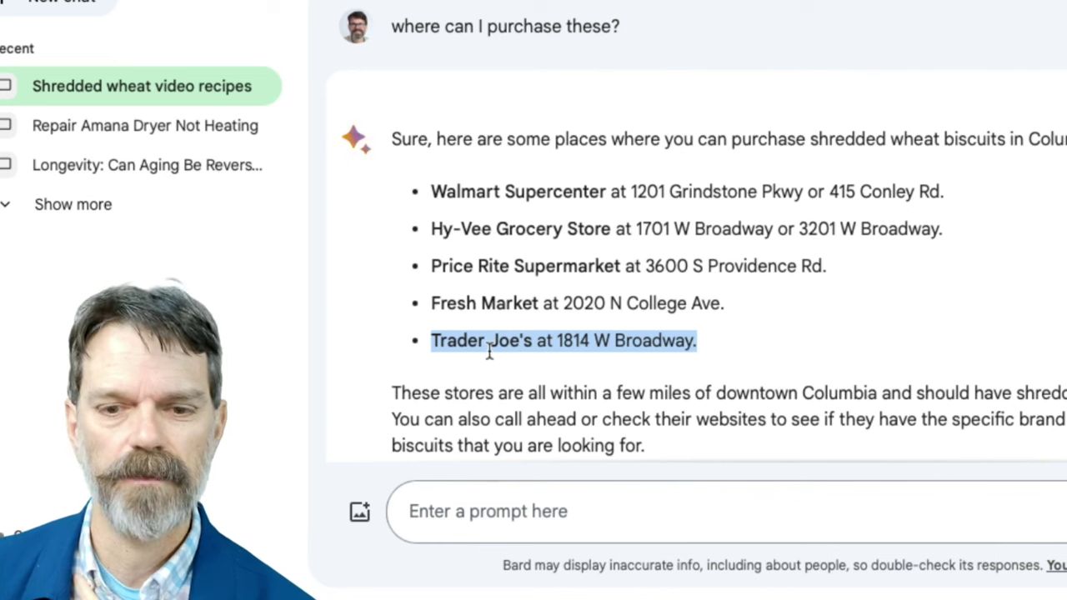
pyautogui.scroll(-5, 490, 350)
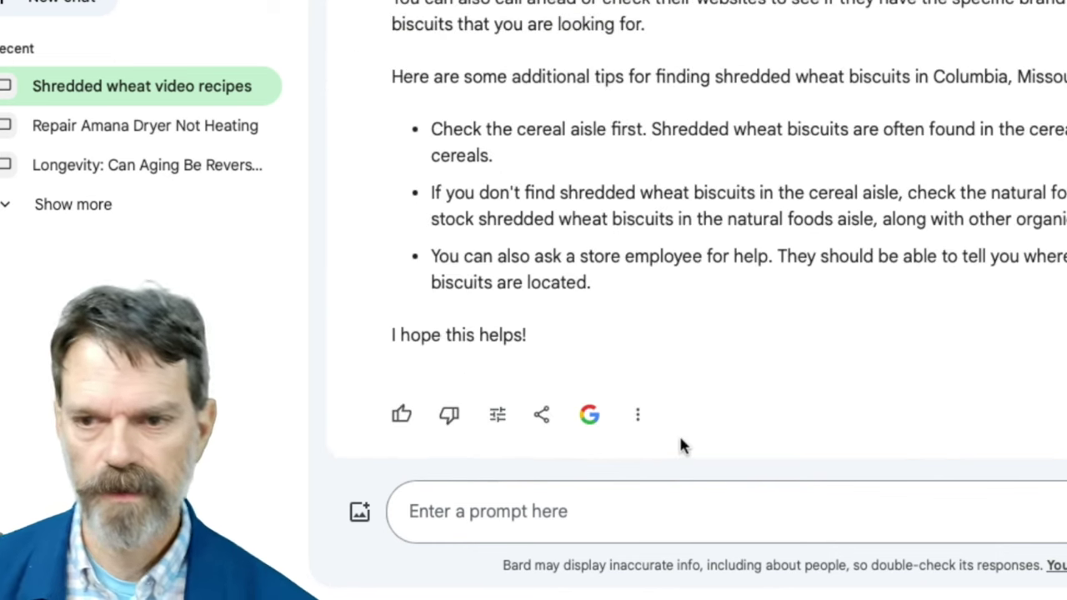
pyautogui.click(559, 522)
pyautogui.write('Where is Tra')
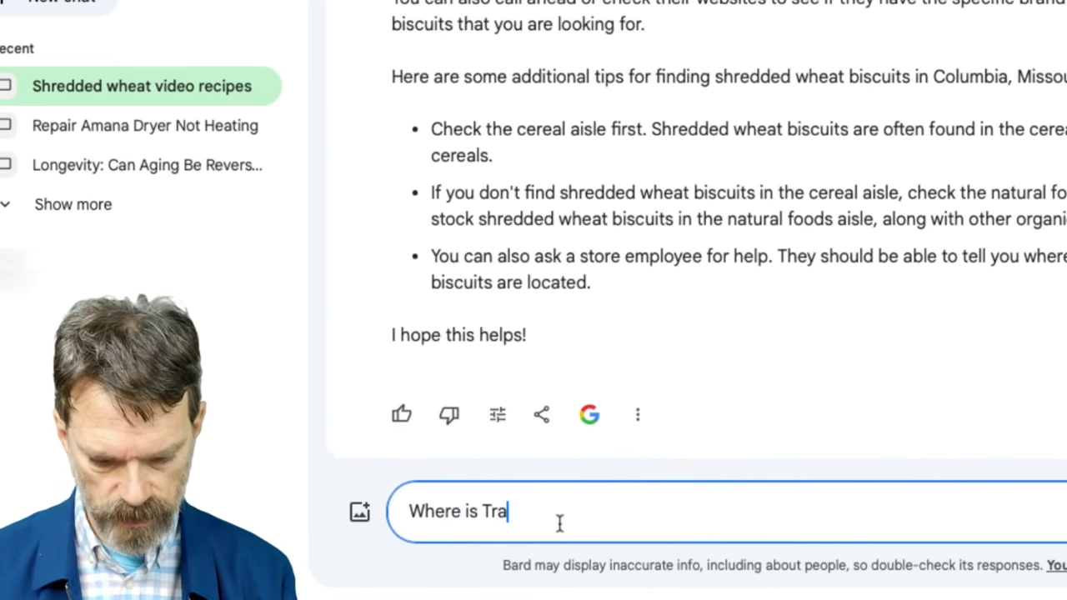
pyautogui.write('der Jo')
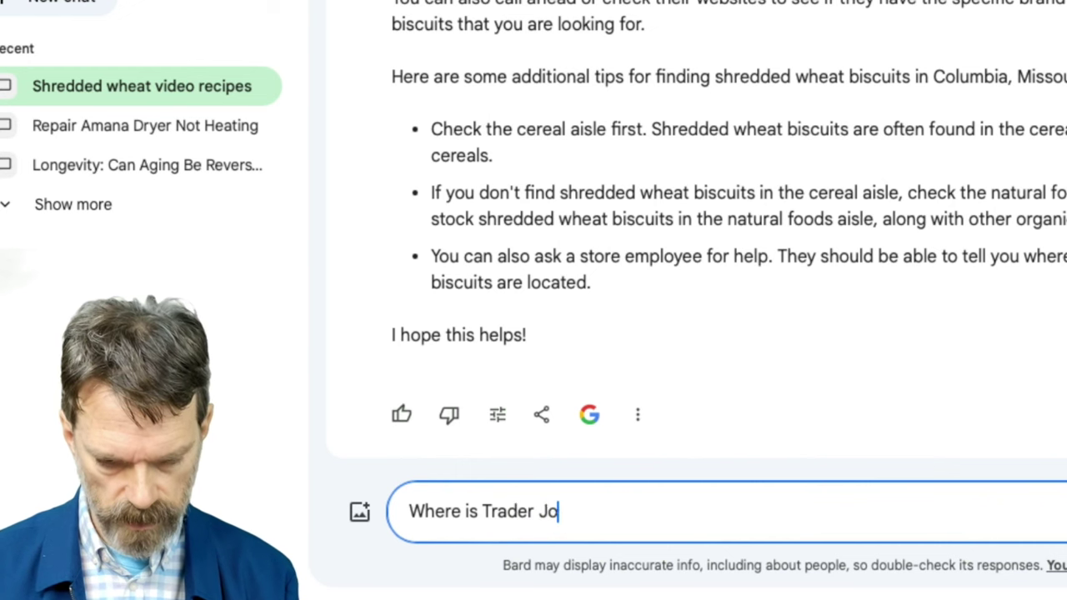
pyautogui.write("e's")
pyautogui.press('BackSpace')
pyautogui.write("'s in Columbia ")
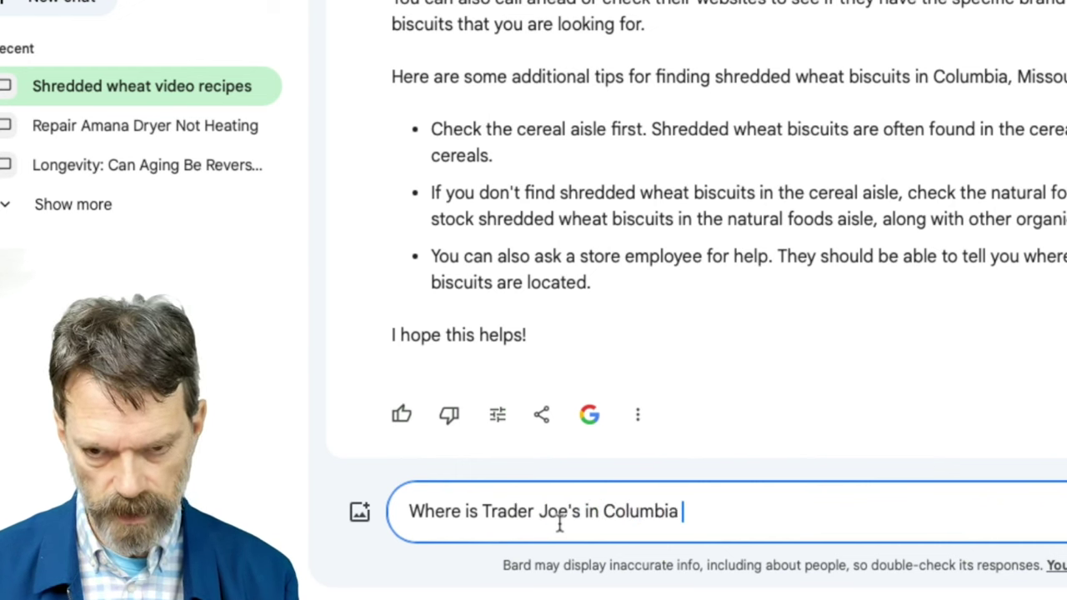
pyautogui.write('MO?')
pyautogui.press('Return')
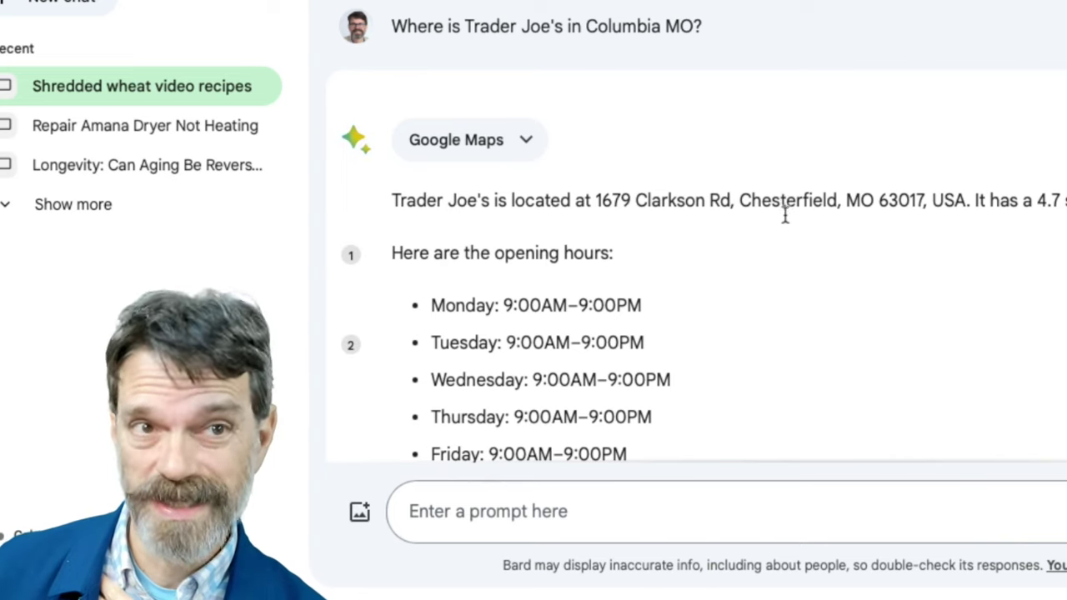
# Review the earlier answers in the chat, covering the suggested stores and the recipe's ingredients
pyautogui.scroll(10, 731, 265)
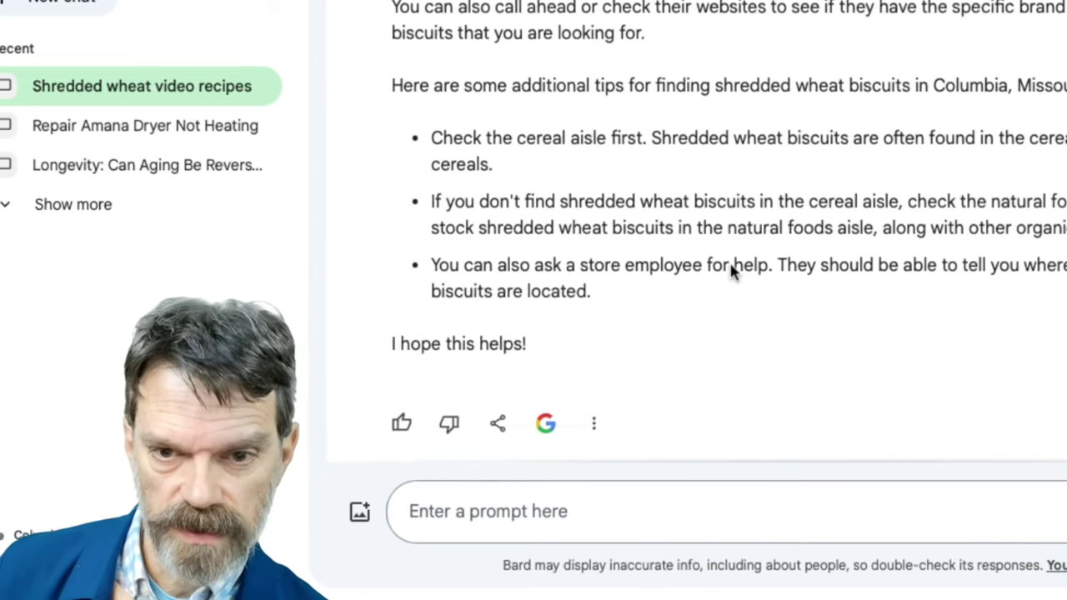
pyautogui.scroll(6, 730, 263)
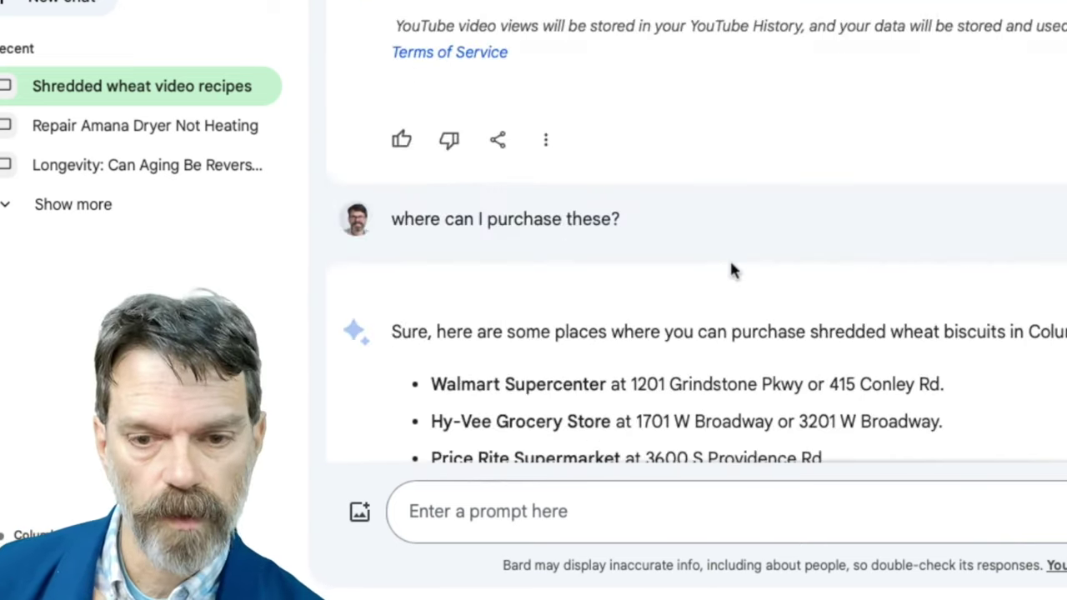
pyautogui.scroll(-2, 731, 270)
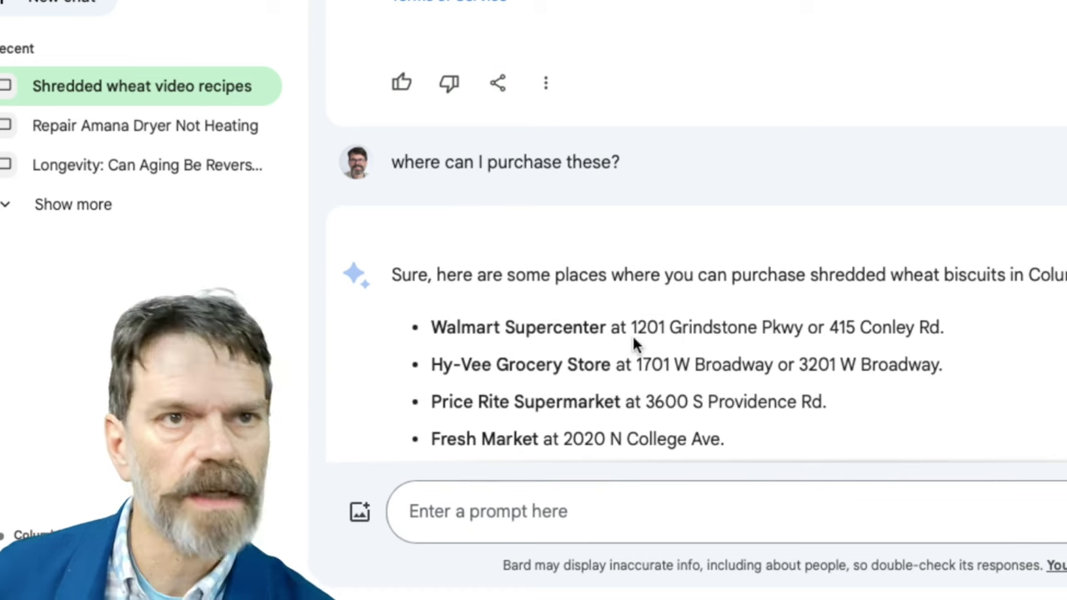
pyautogui.scroll(10, 642, 328)
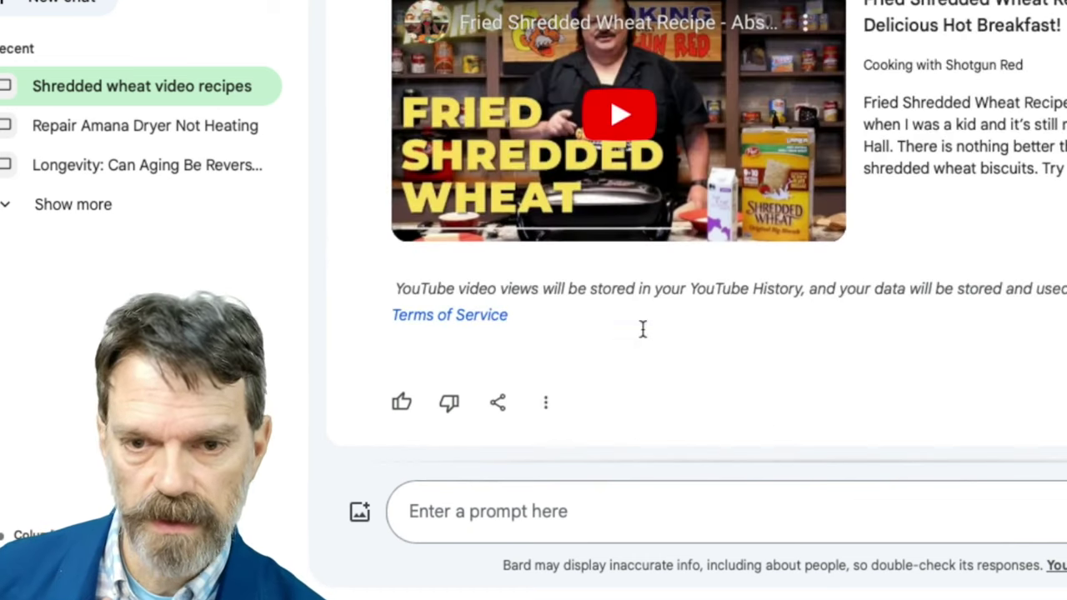
pyautogui.scroll(1, 642, 328)
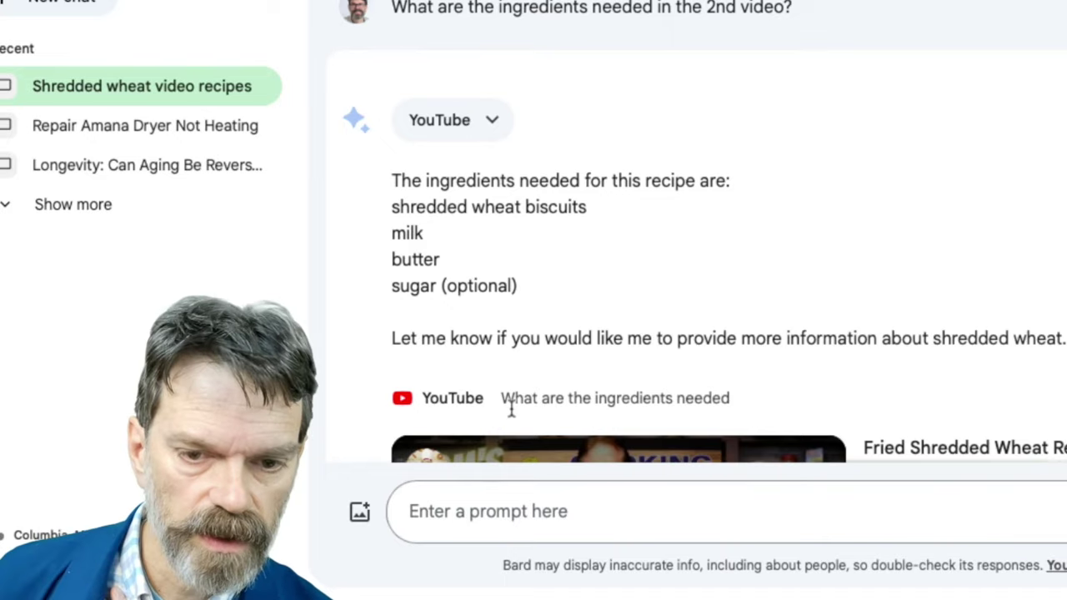
pyautogui.scroll(-5, 510, 410)
pyautogui.scroll(-5, 511, 402)
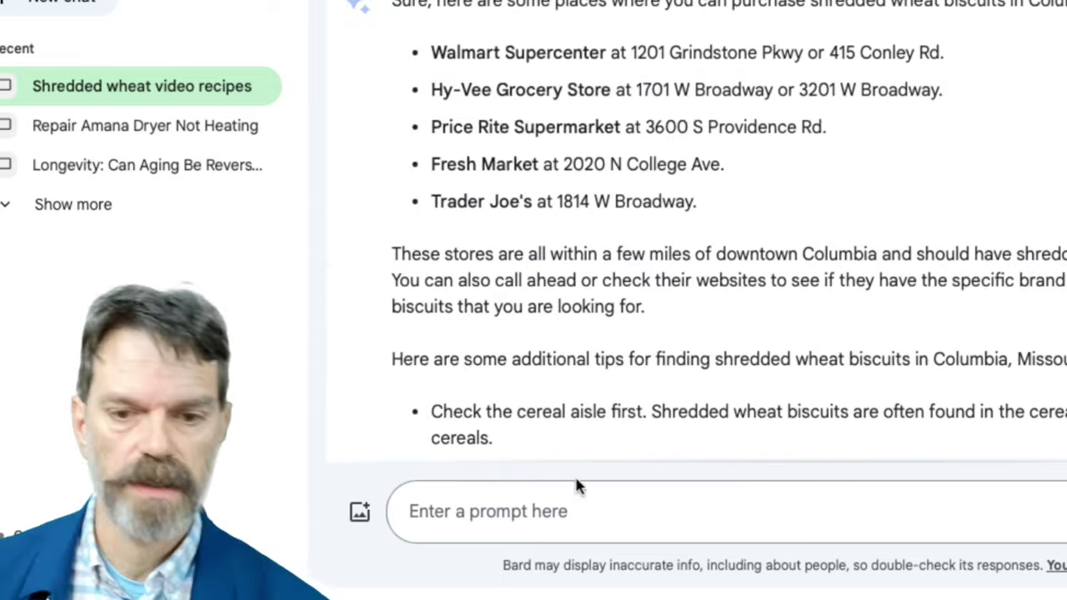
# Write the prompt "Please make a table of the top YouTube stars with a link to their YouTube channel" without sending it
pyautogui.click(552, 528)
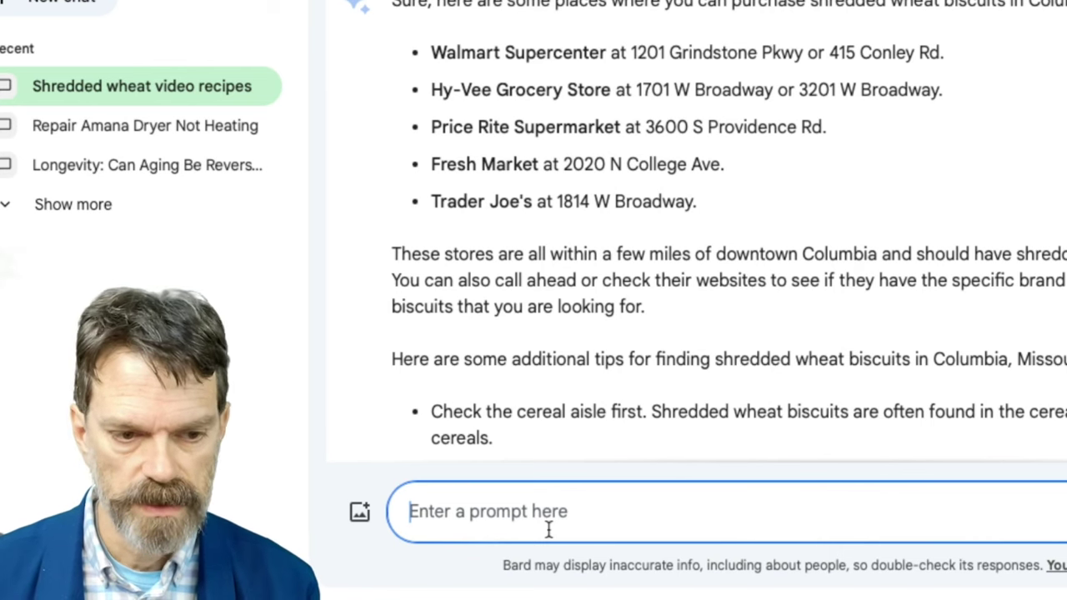
pyautogui.write('Ple')
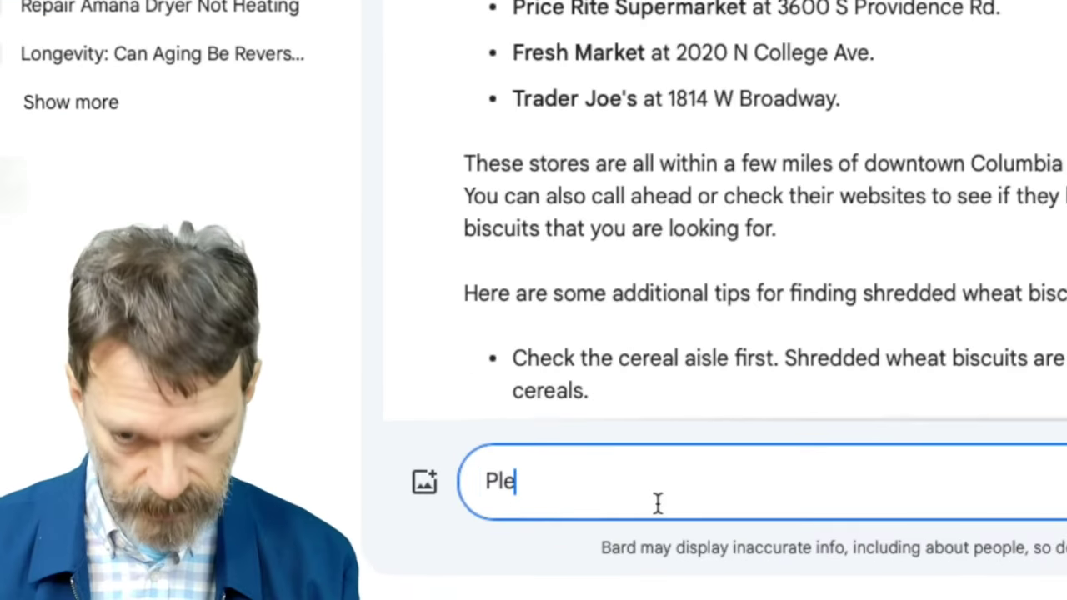
pyautogui.write('ase make a ta')
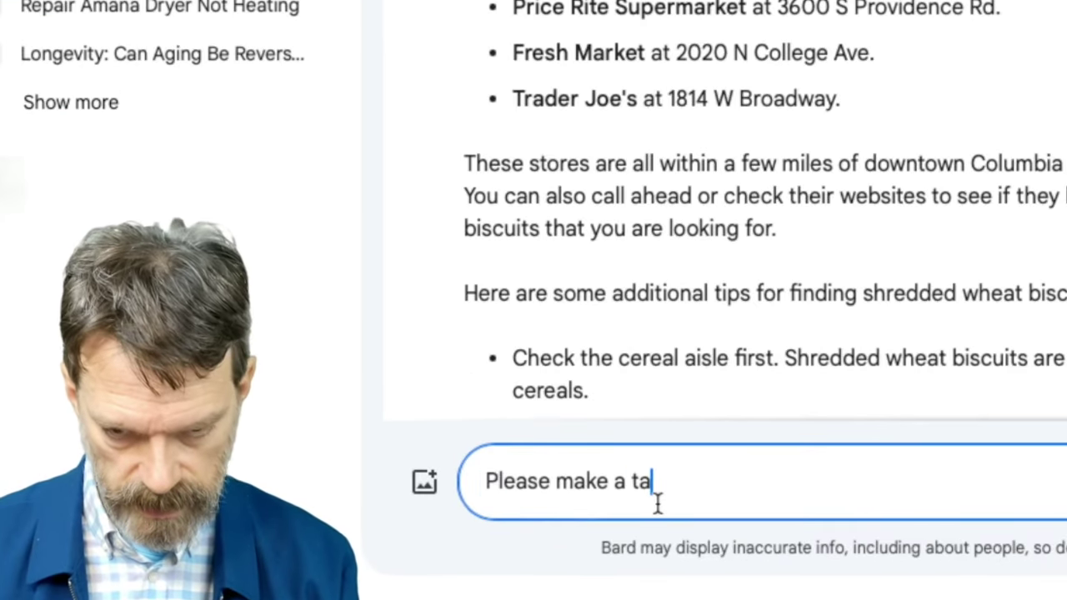
pyautogui.write('ble of the top you')
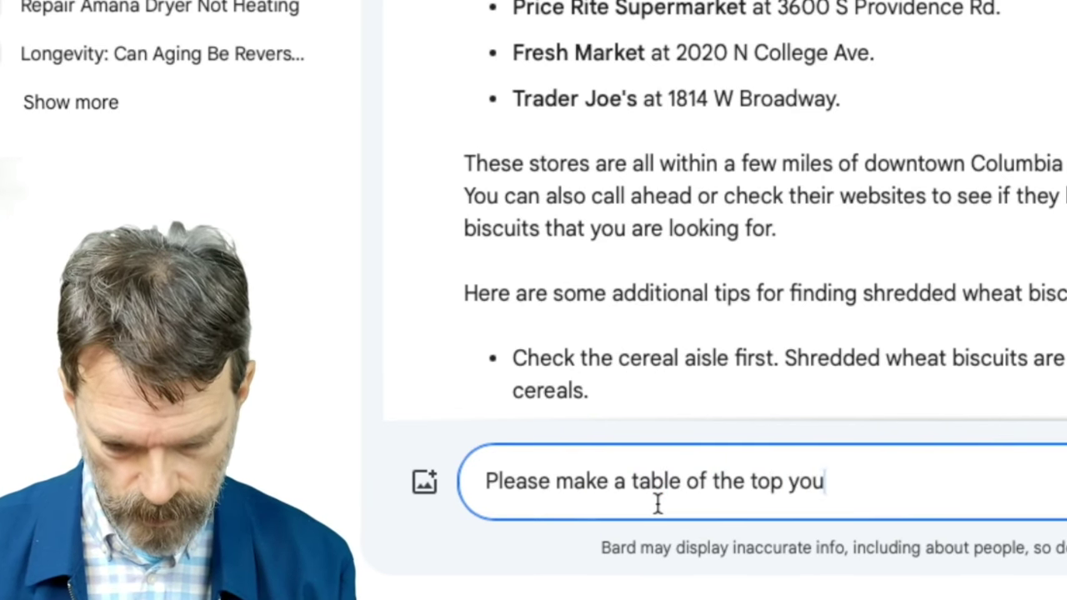
pyautogui.write('tube star')
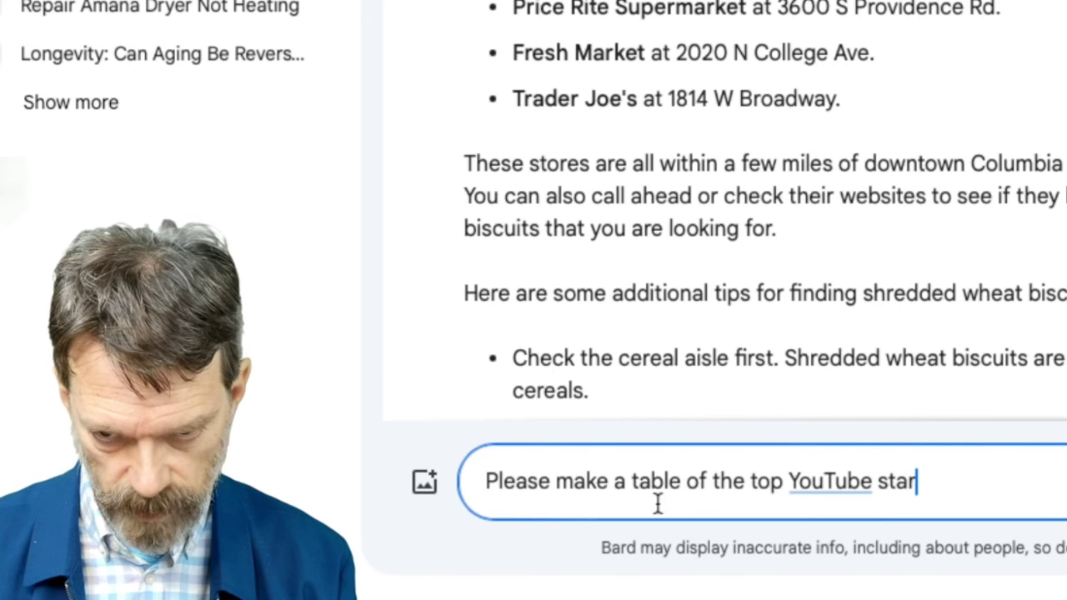
pyautogui.write('s with a ')
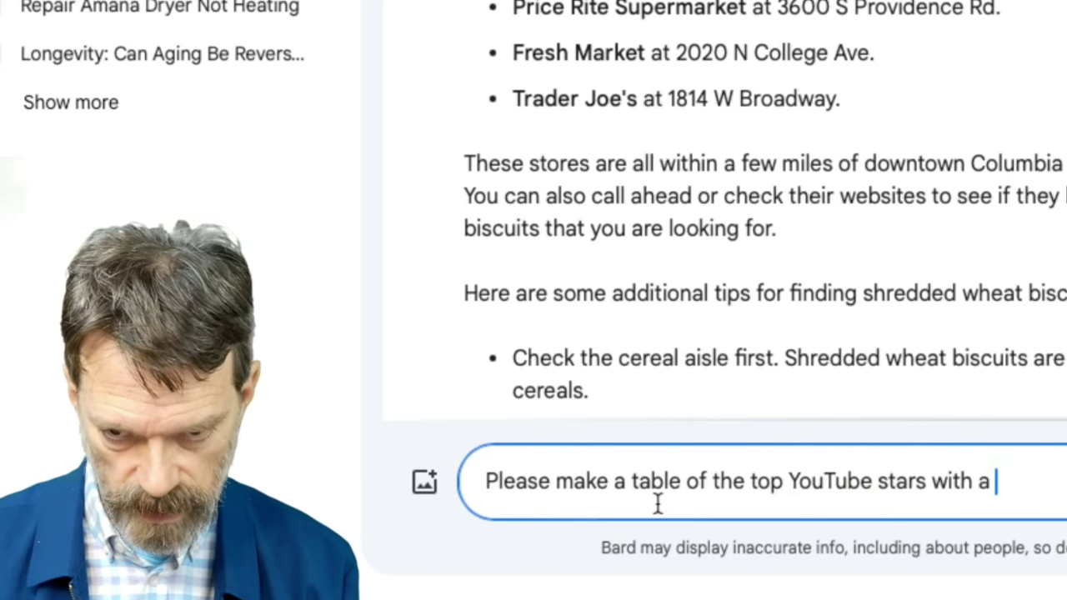
pyautogui.write('link to t')
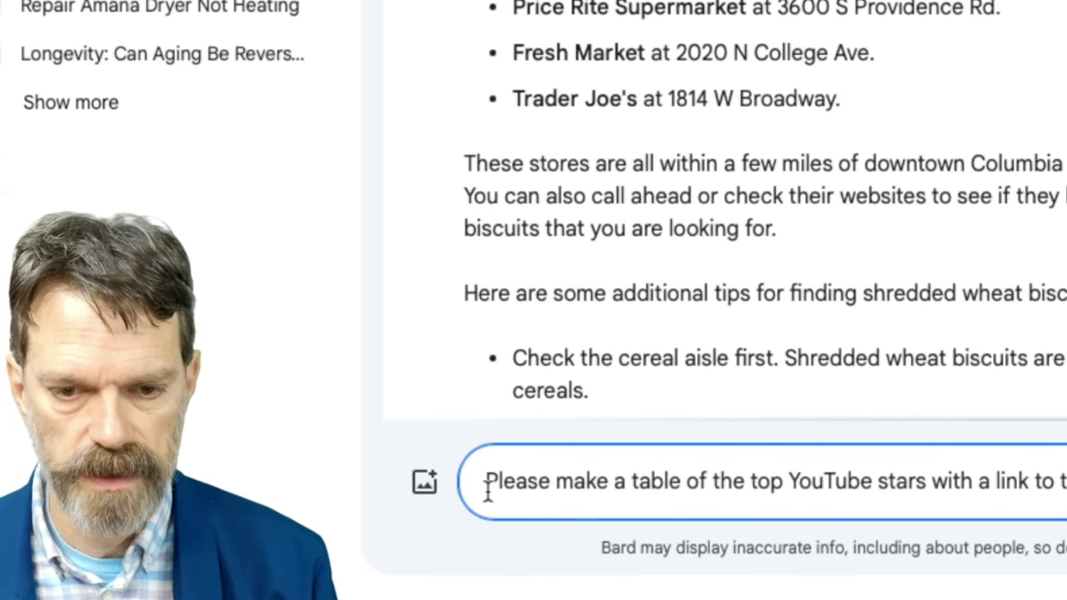
pyautogui.click(488, 492)
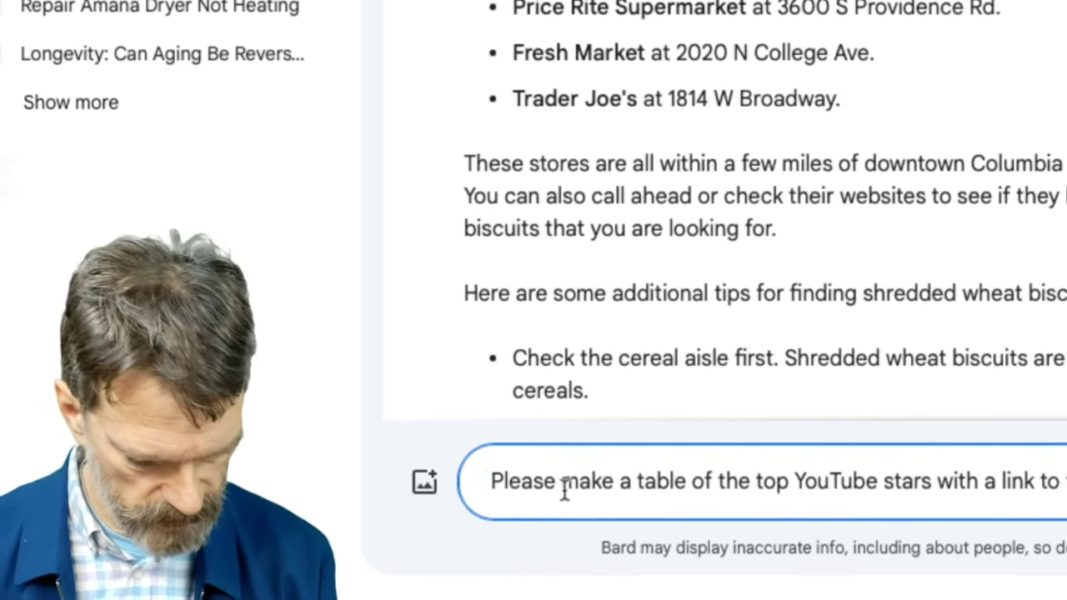
pyautogui.write('@y')
pyautogui.press('Return')
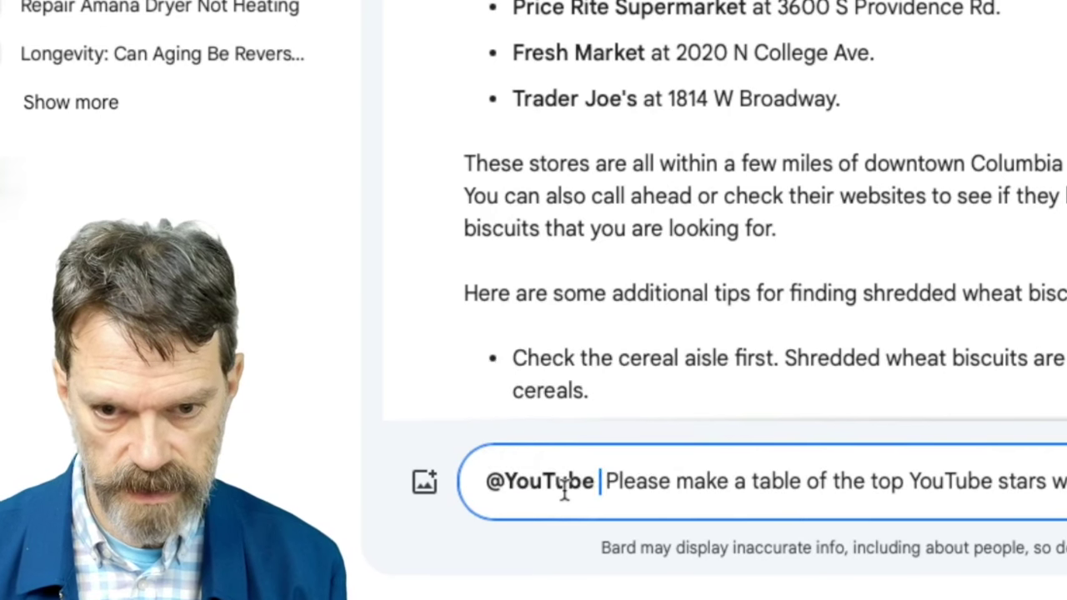
pyautogui.press('Return')
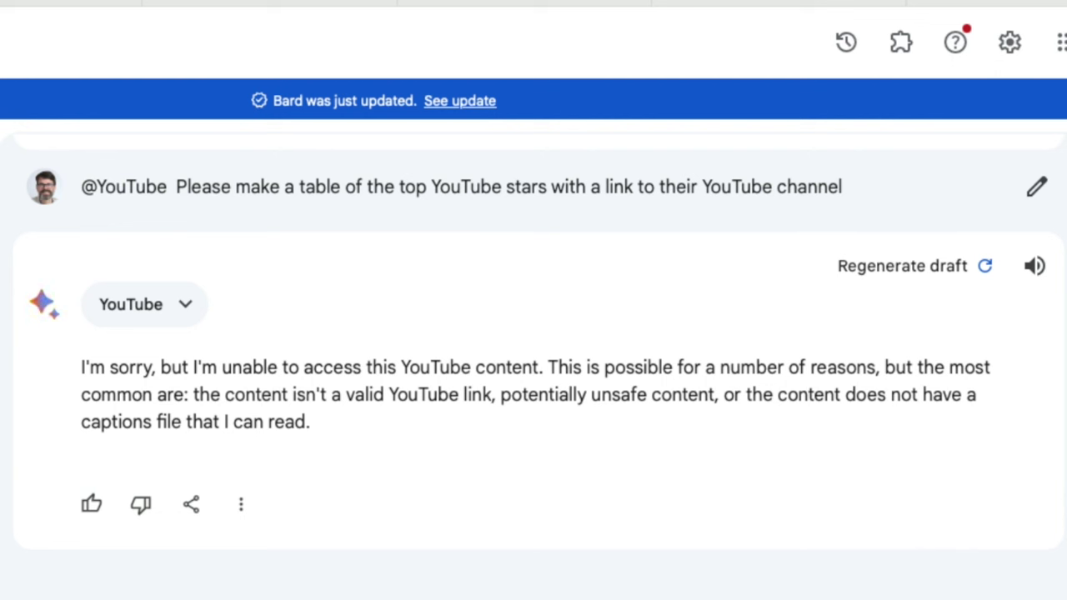
# Write the prompt "Who are the top YouTube stars" without sending it
pyautogui.click(565, 434)
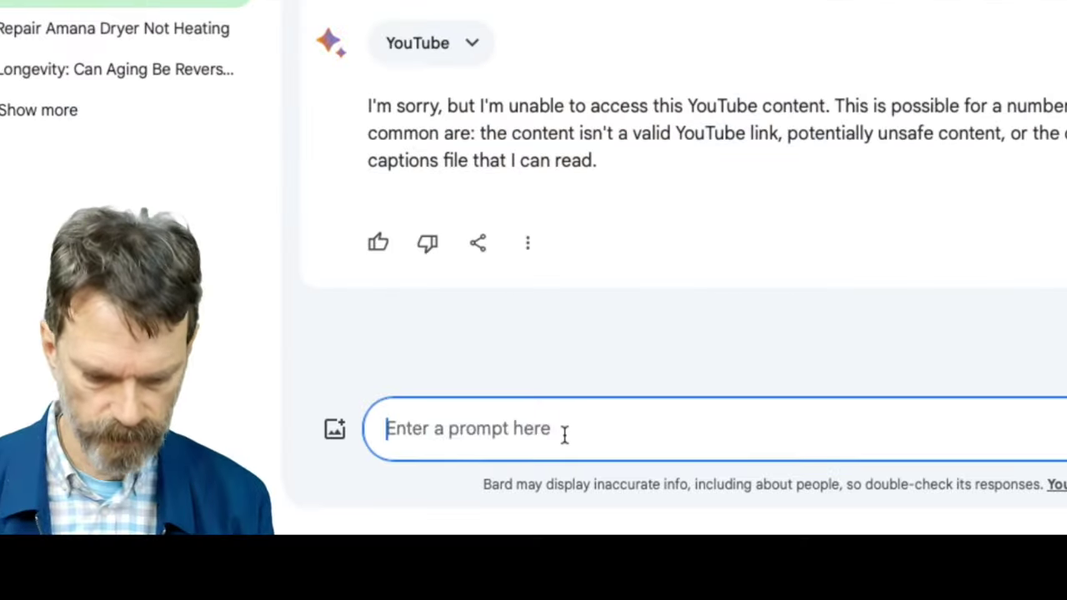
pyautogui.write('Who w')
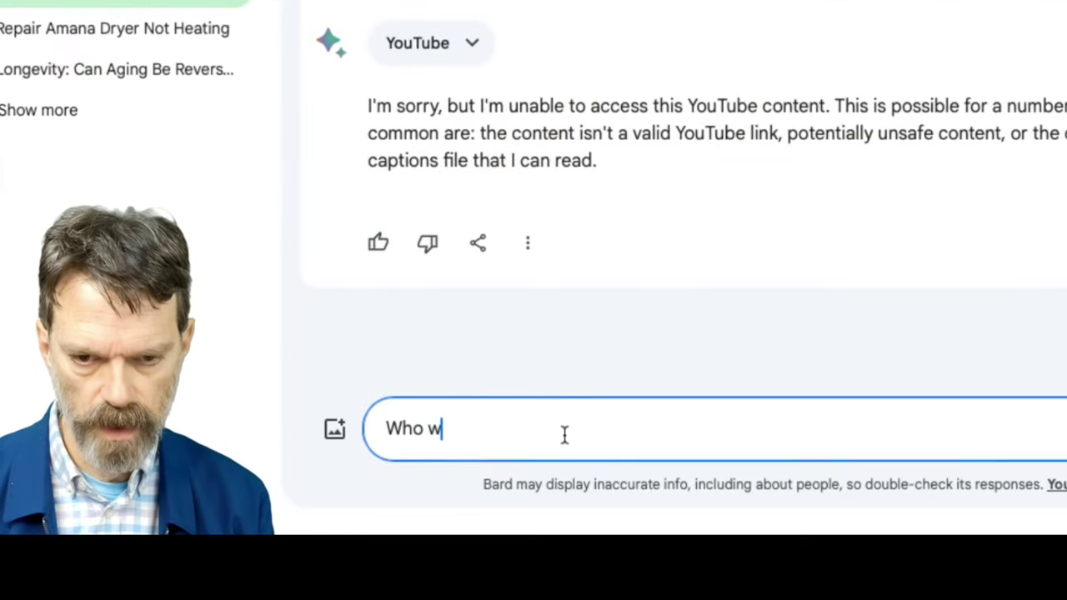
pyautogui.press('BackSpace')
pyautogui.write('are ')
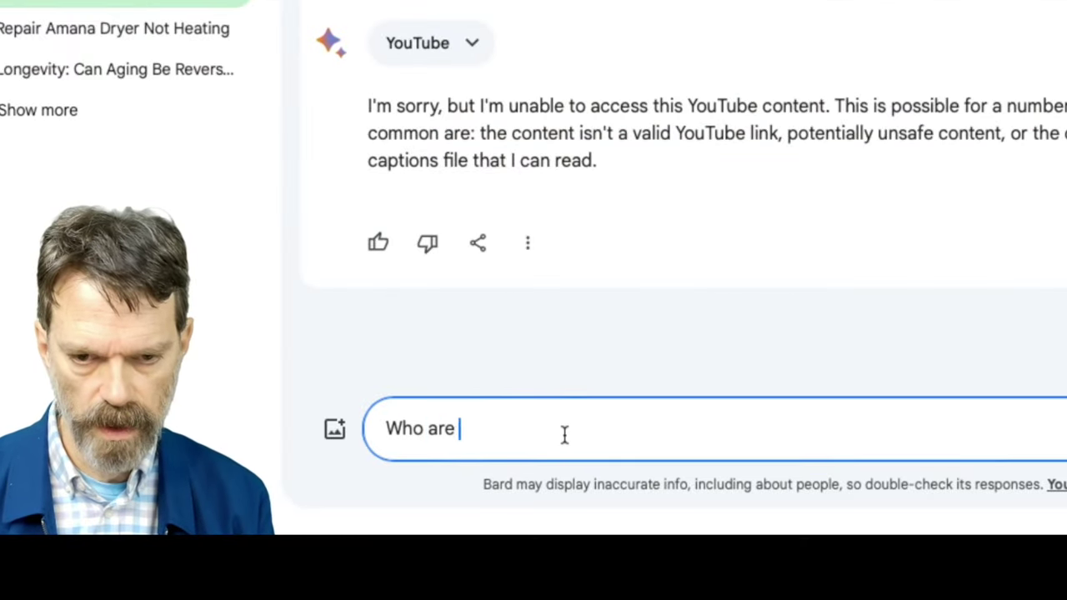
pyautogui.write('the top YouTube sta')
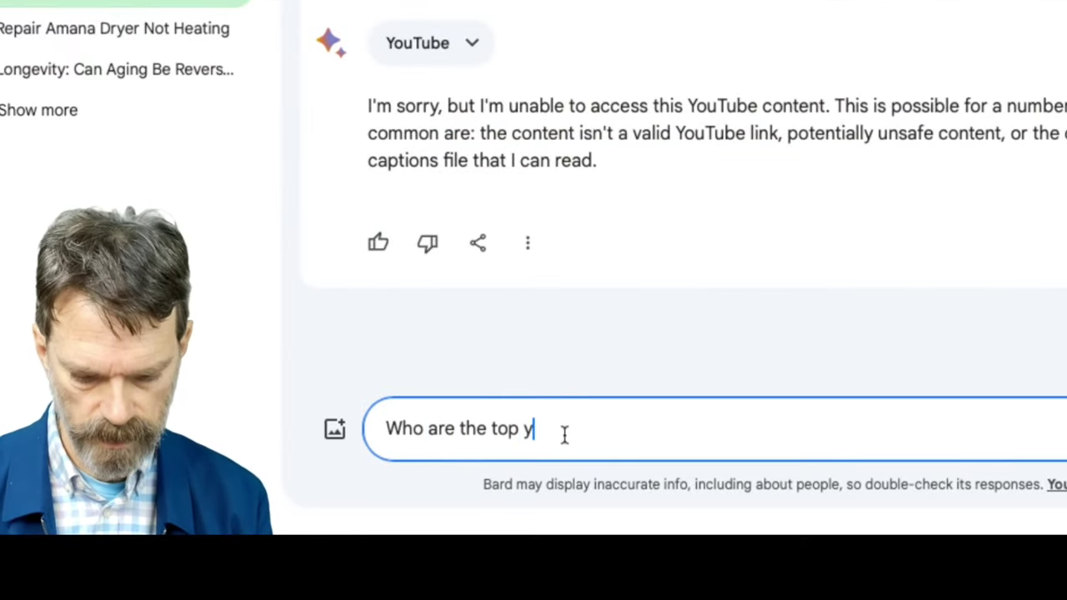
pyautogui.write('rs')
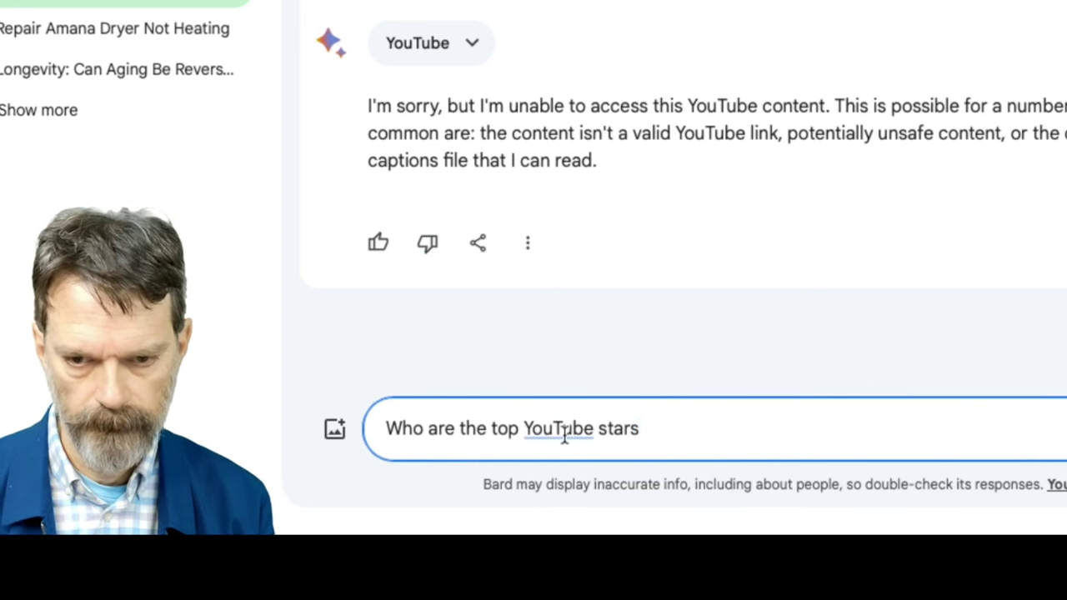
# Replace "stars" with "creators" in the drafted prompt and submit it
pyautogui.press('BackSpace')
pyautogui.press('BackSpace')
pyautogui.press('BackSpace')
pyautogui.press('BackSpace')
pyautogui.write('create')
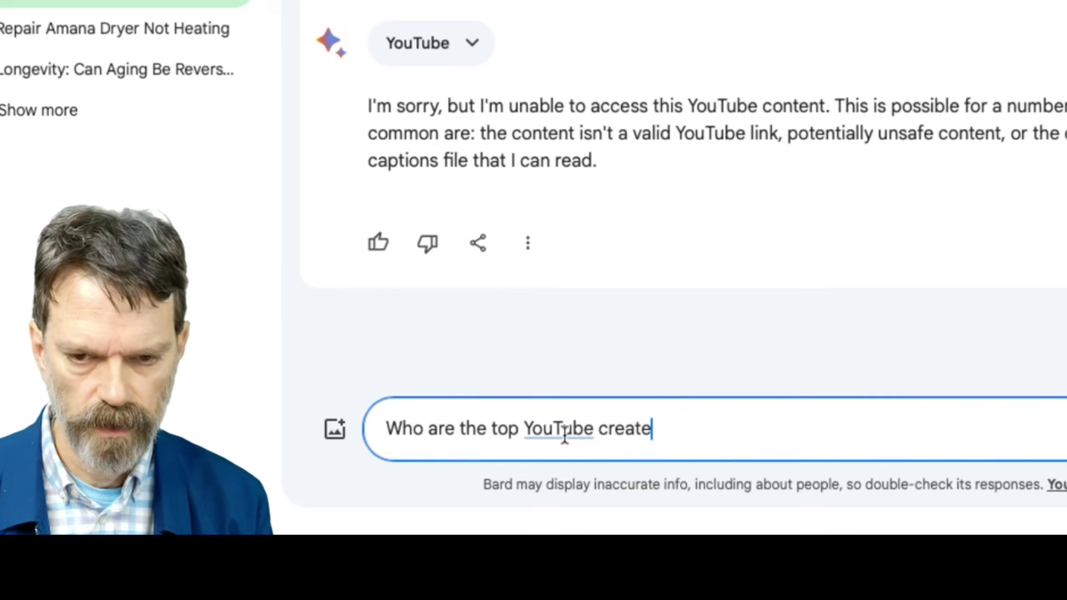
pyautogui.write('rs')
pyautogui.press('BackSpace')
pyautogui.press('BackSpace')
pyautogui.press('BackSpace')
pyautogui.write('ors')
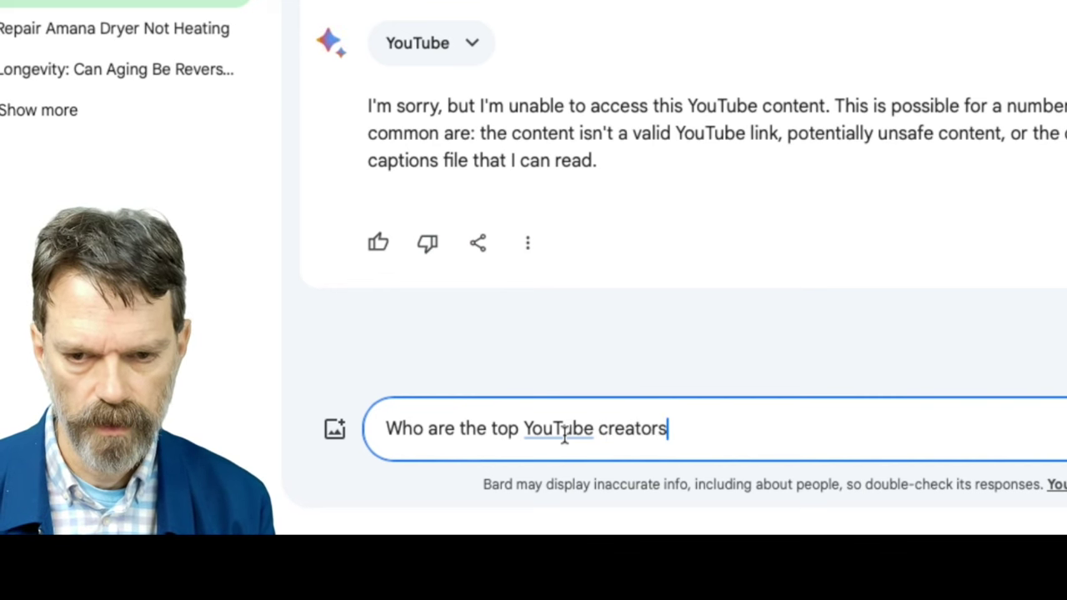
pyautogui.press('Return')
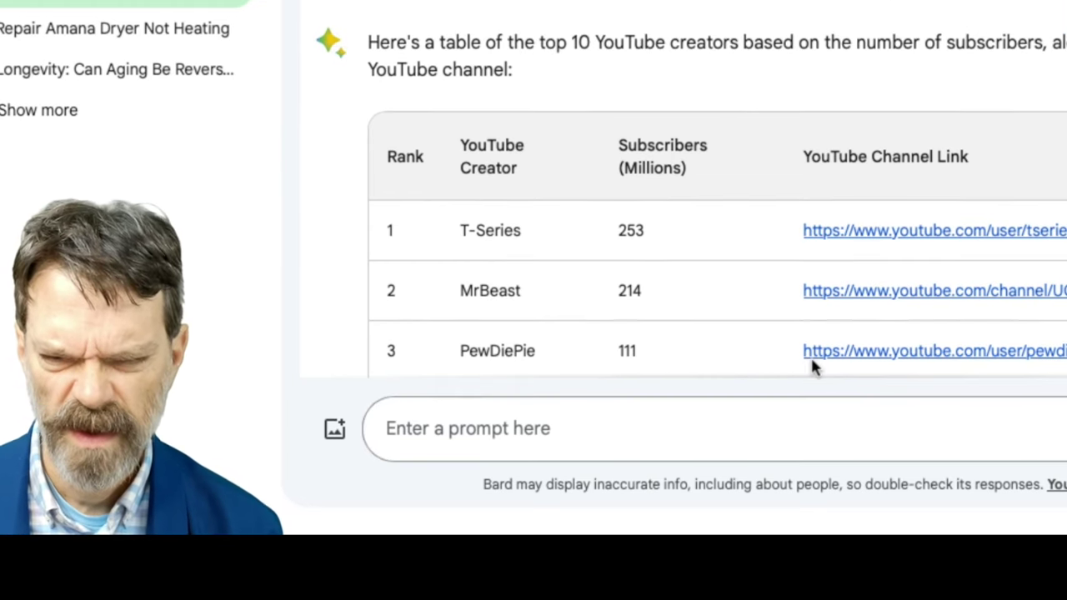
# Check the T-Series channel link from the creators table, return to the chat, and look through the remaining ranked creators
pyautogui.scroll(-1, 688, 311)
pyautogui.scroll(-1, 683, 306)
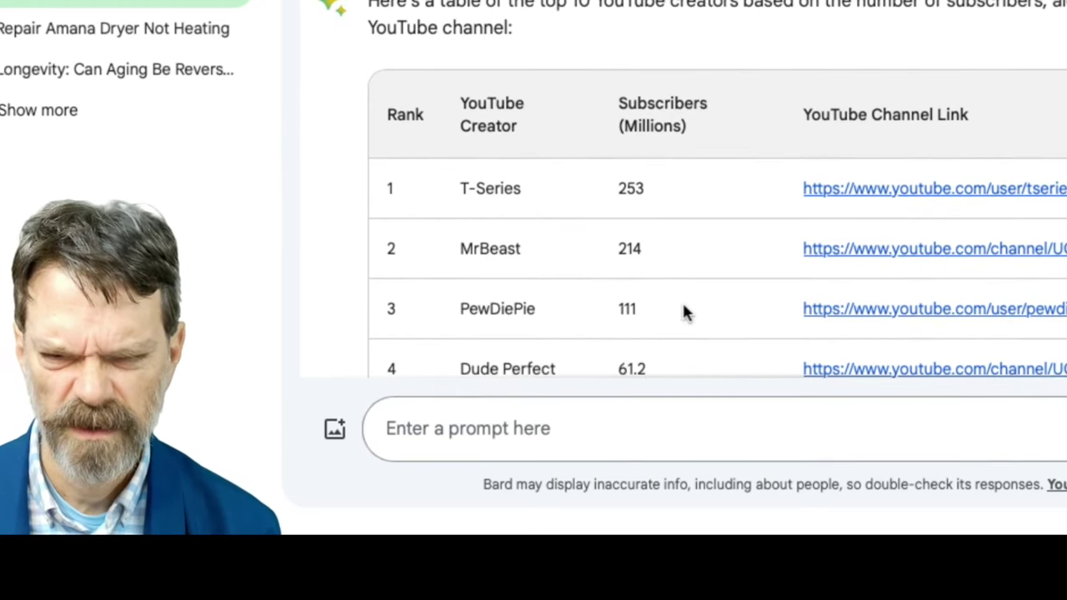
pyautogui.scroll(-1, 684, 307)
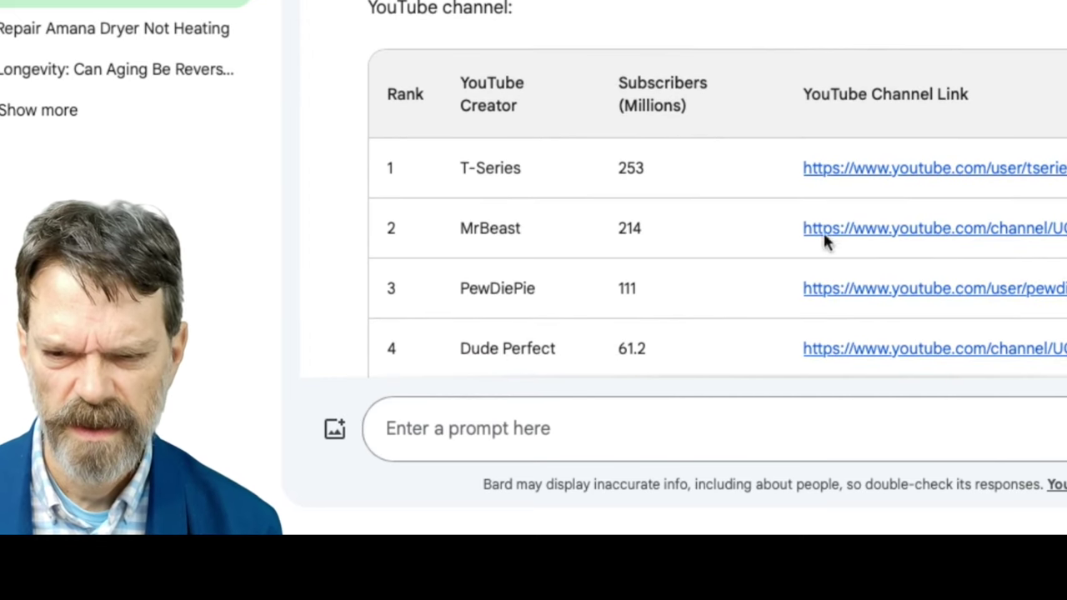
pyautogui.tripleClick(920, 169)
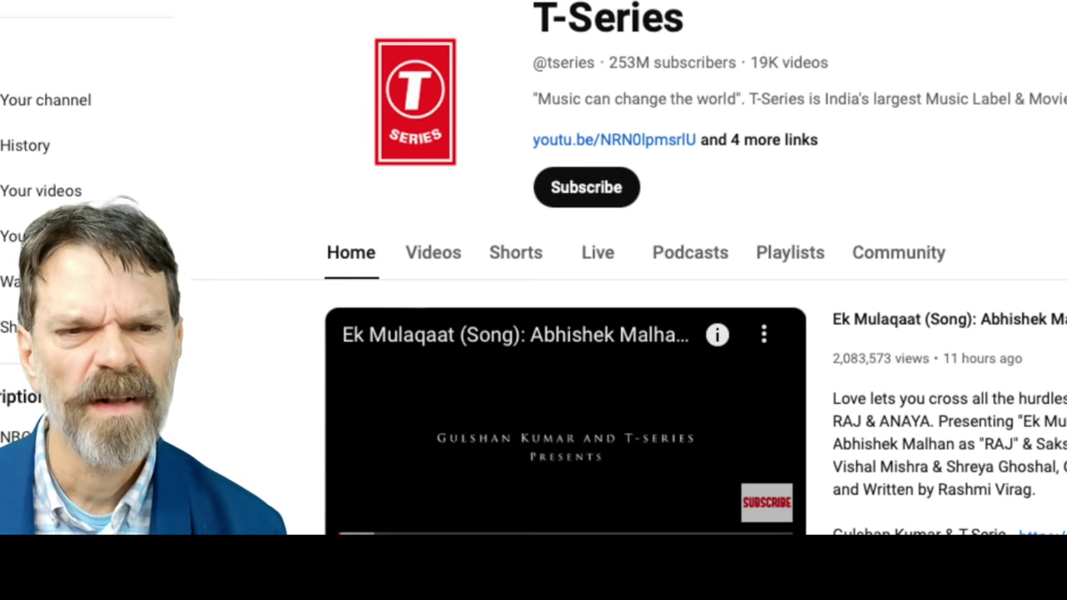
pyautogui.hotkey('ctrl', 'w')
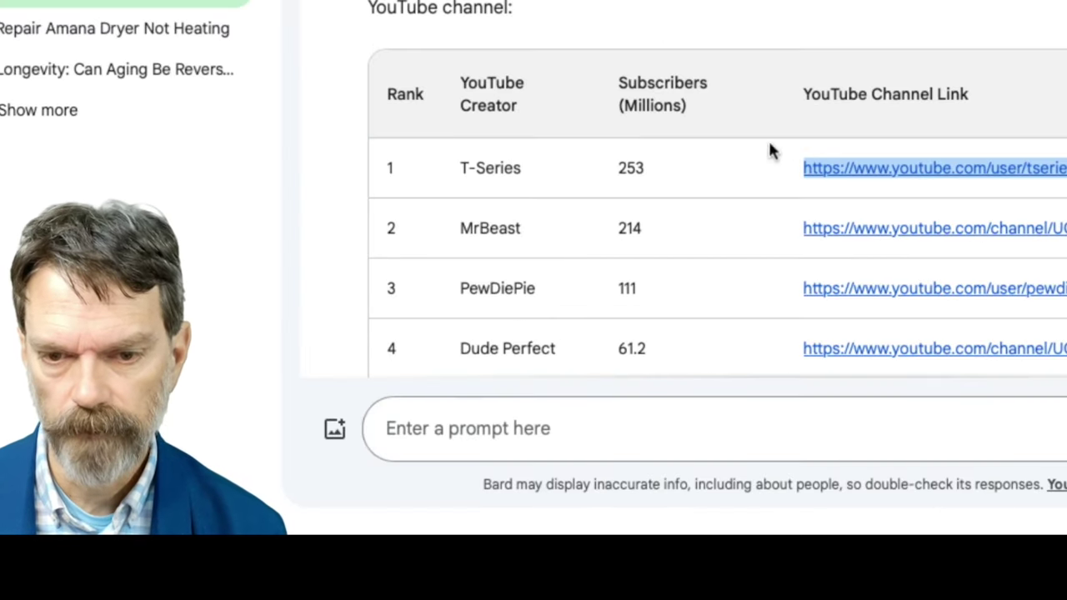
pyautogui.scroll(-1, 648, 167)
pyautogui.scroll(-5, 649, 167)
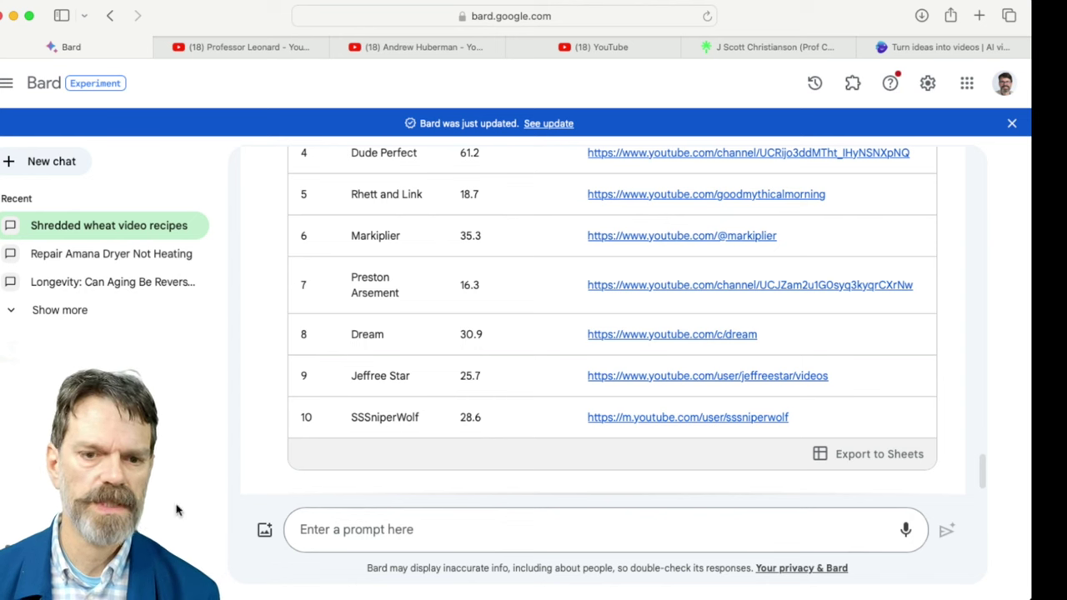
pyautogui.click(339, 535)
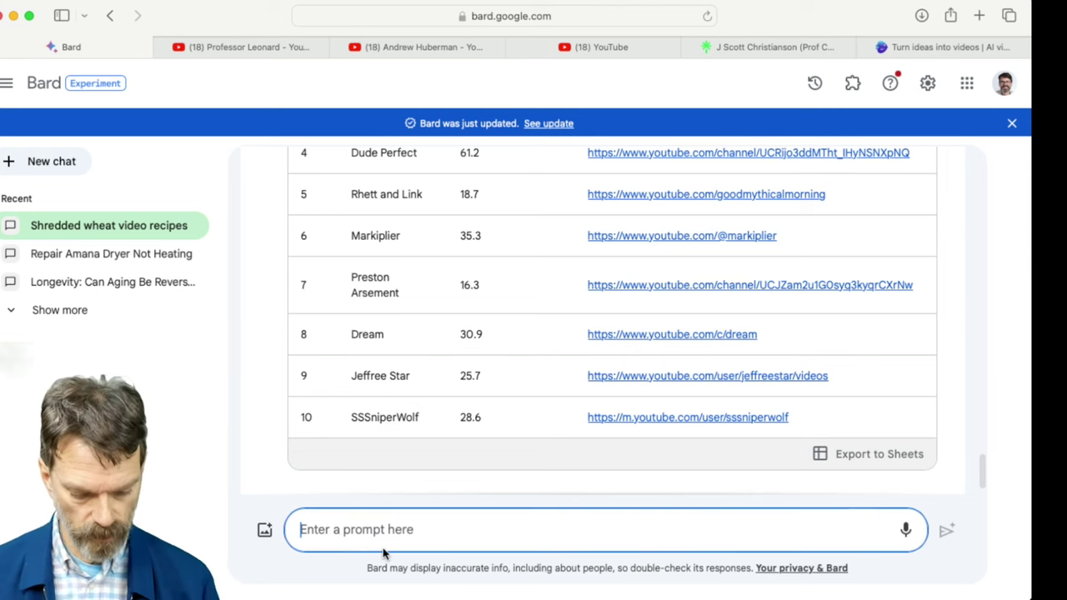
pyautogui.write('@you')
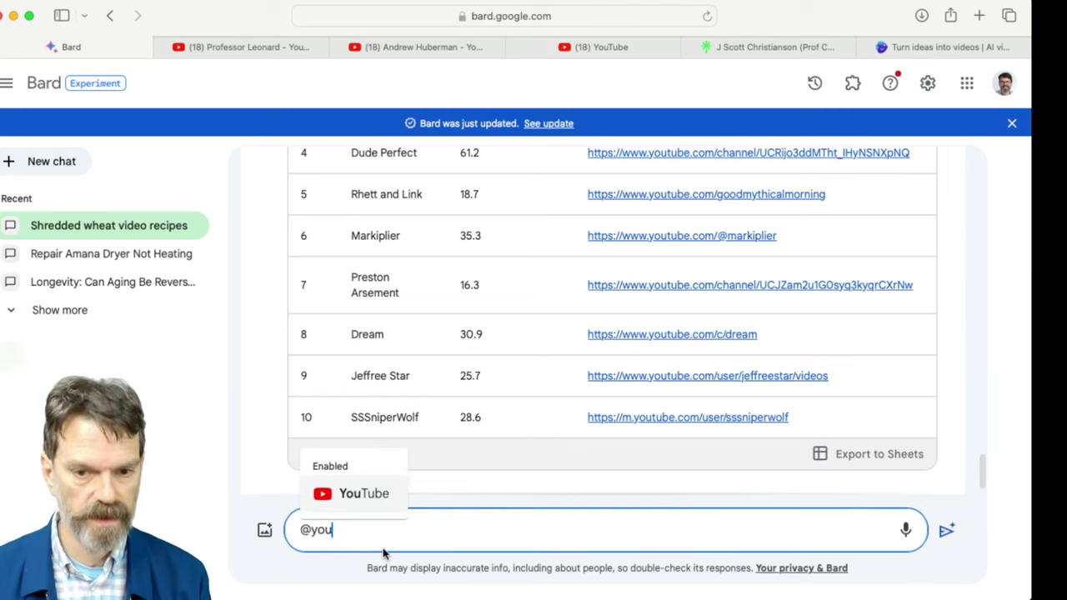
pyautogui.press('Tab')
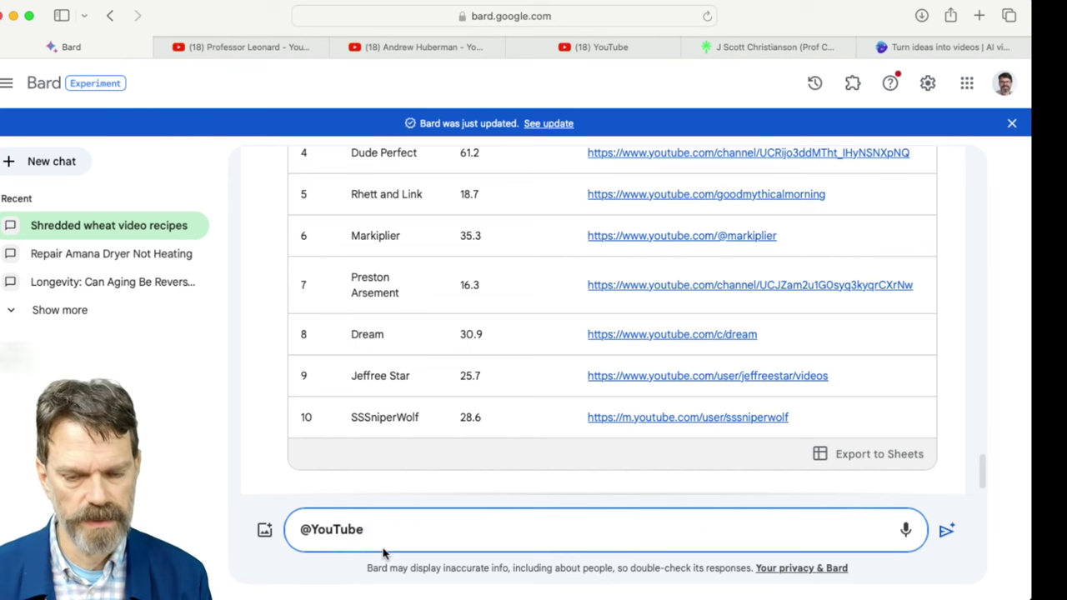
pyautogui.write('What videos ')
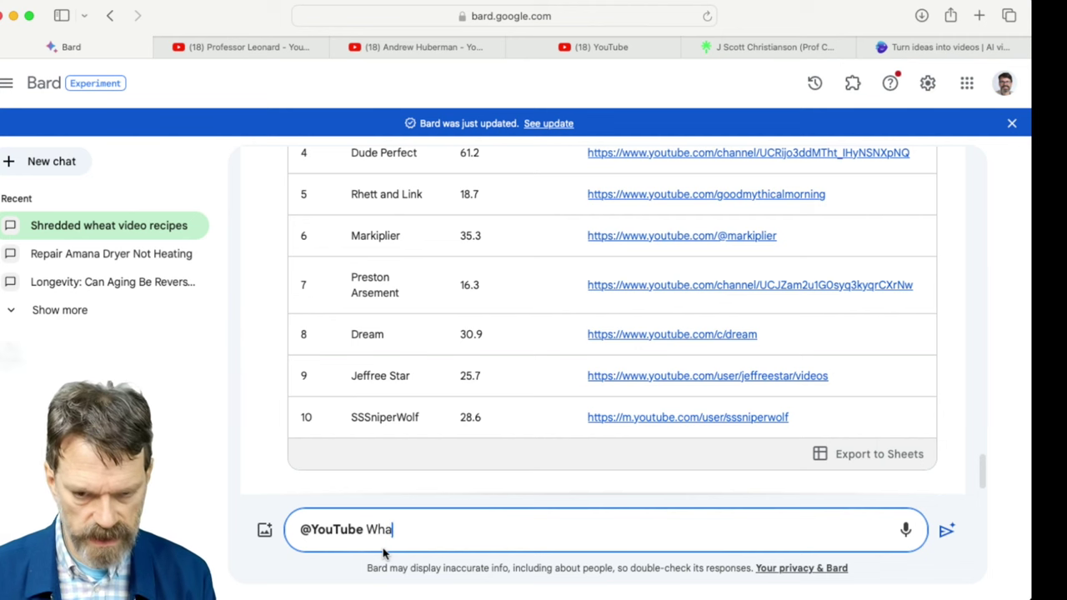
pyautogui.write('are their')
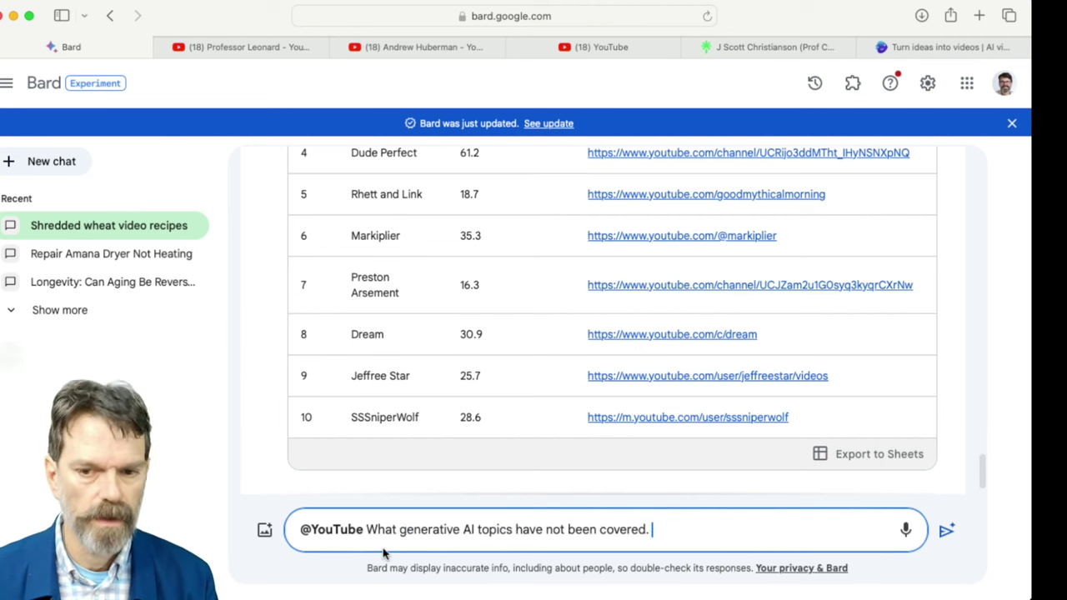
# End the drafted question with "on Youtube?" instead of a full stop and submit it
pyautogui.press('BackSpace')
pyautogui.write('?')
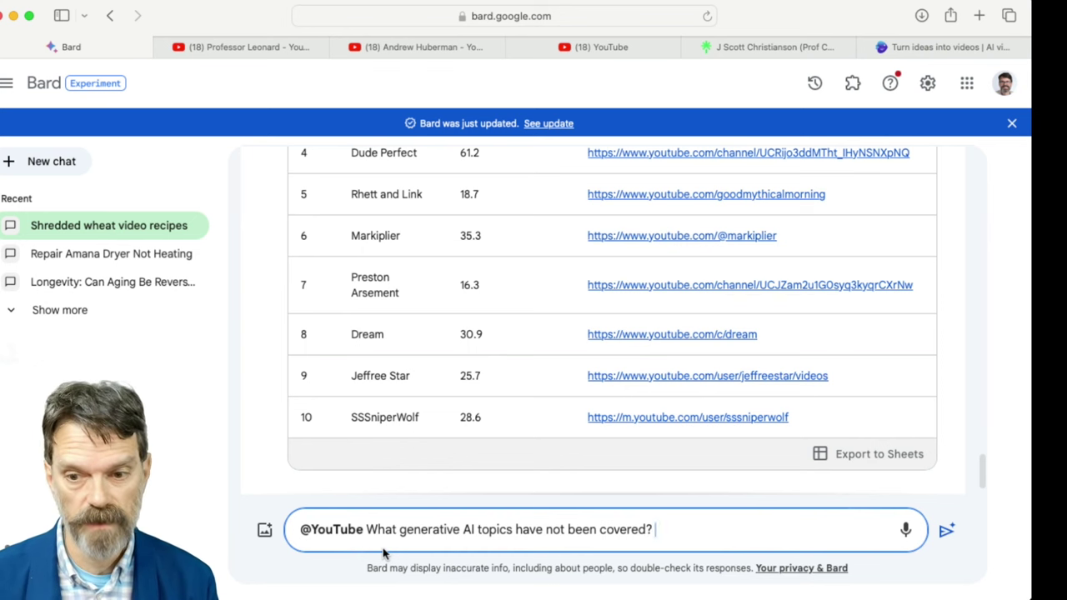
pyautogui.press('BackSpace')
pyautogui.write('on Yout')
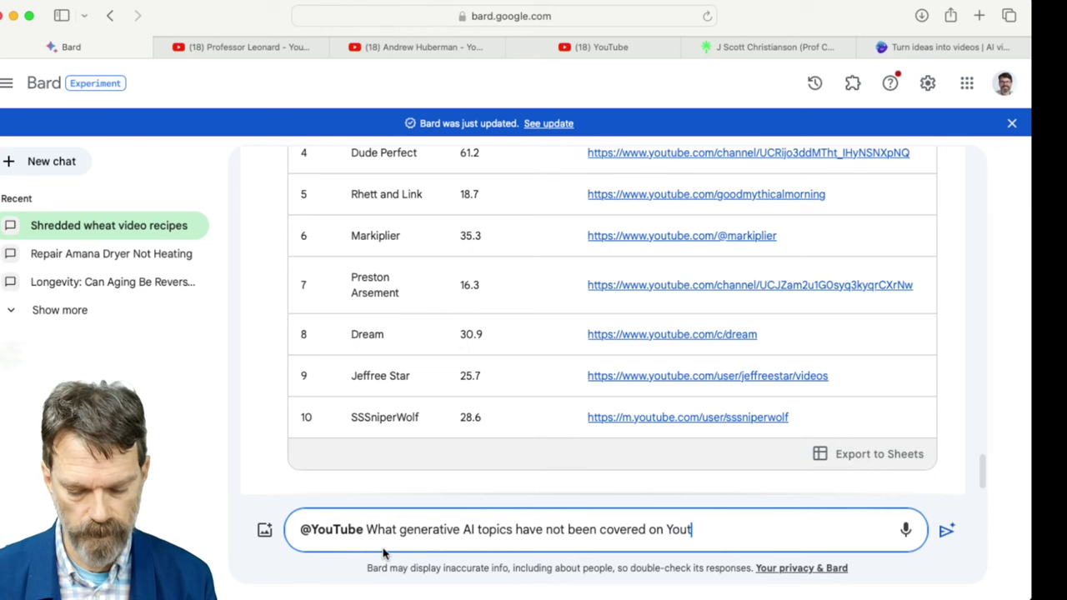
pyautogui.write('ube?')
pyautogui.press('Return')
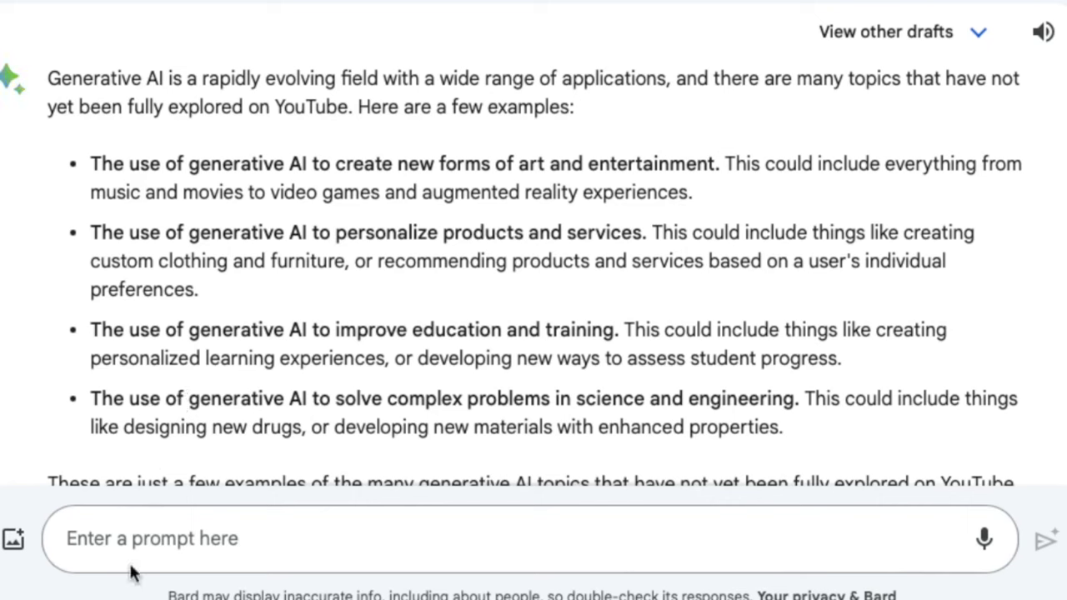
pyautogui.click(154, 543)
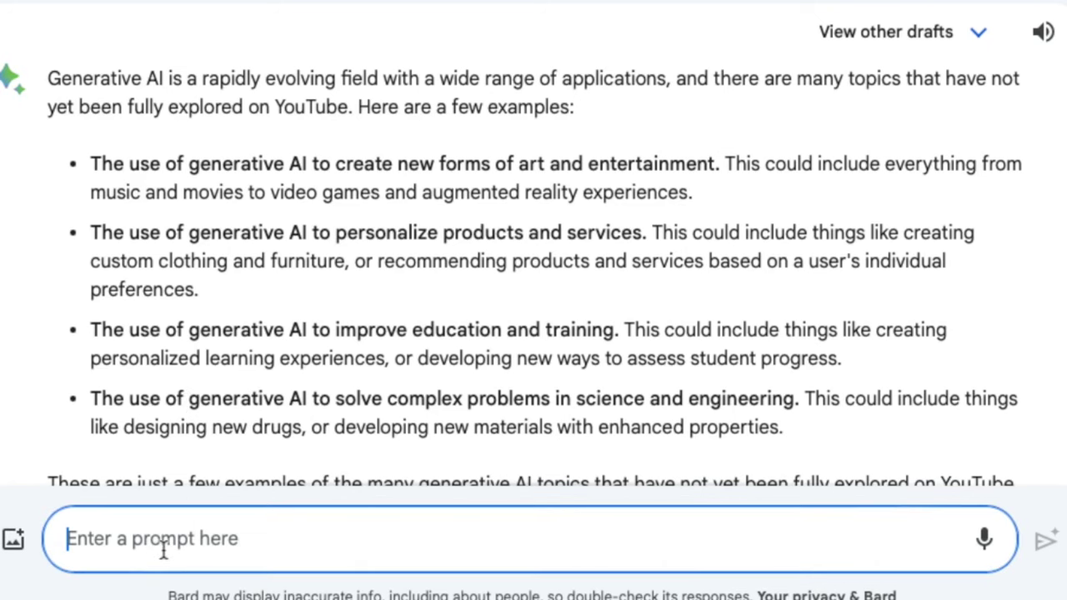
pyautogui.write('@n')
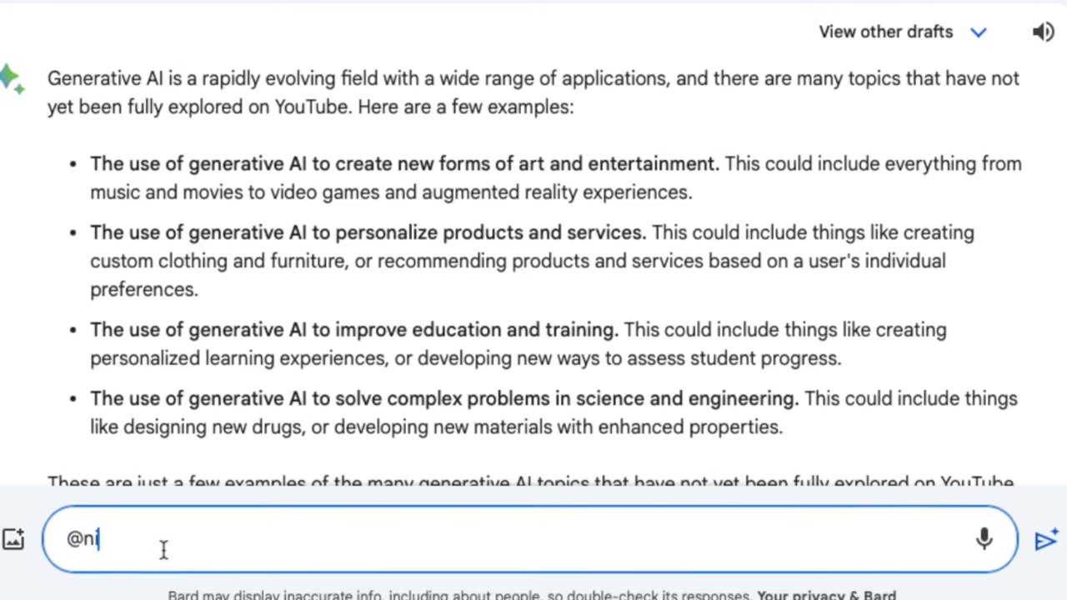
pyautogui.press('BackSpace')
pyautogui.write('you')
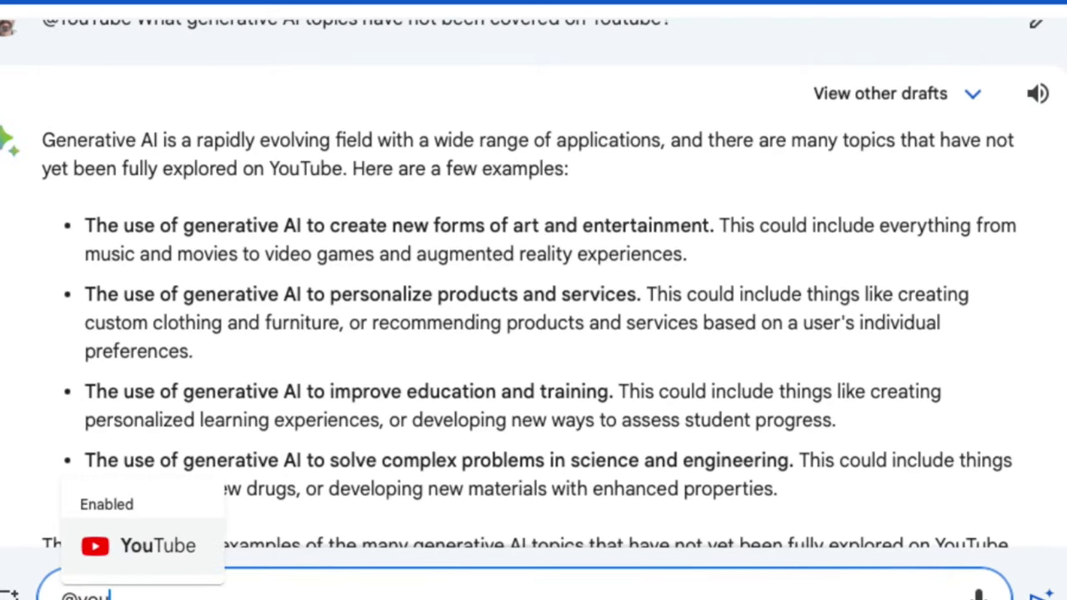
pyautogui.click(142, 546)
pyautogui.write('what')
pyautogui.write('@YouTube What generative AI topics have not been covered on Youtube?')
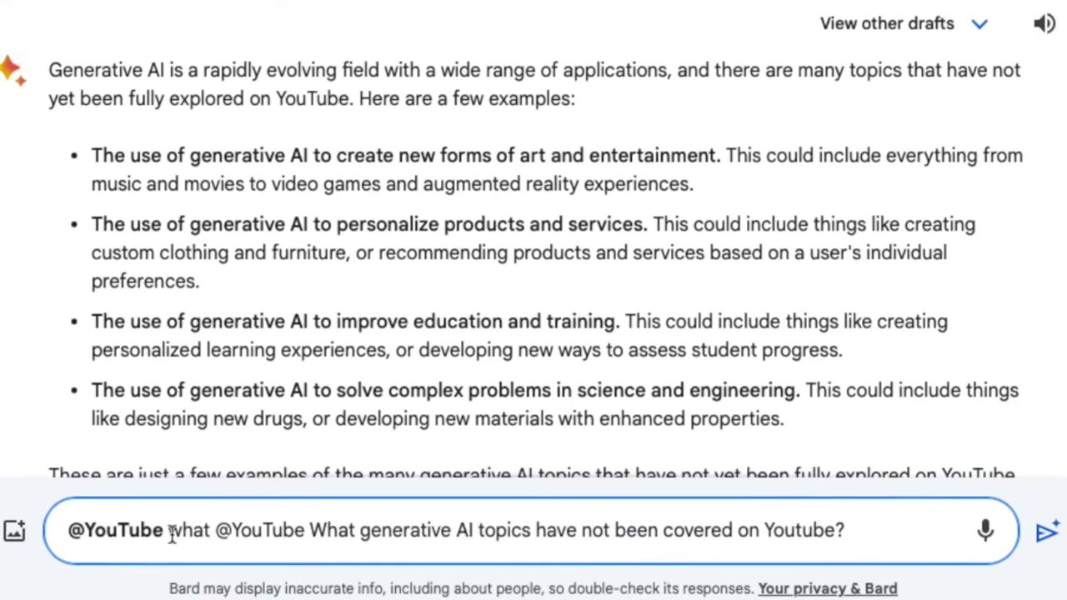
pyautogui.moveTo(218, 540); pyautogui.dragTo(303, 546)
pyautogui.press('BackSpace')
pyautogui.press('BackSpace')
pyautogui.press('BackSpace')
pyautogui.press('BackSpace')
pyautogui.press('BackSpace')
pyautogui.press('BackSpace')
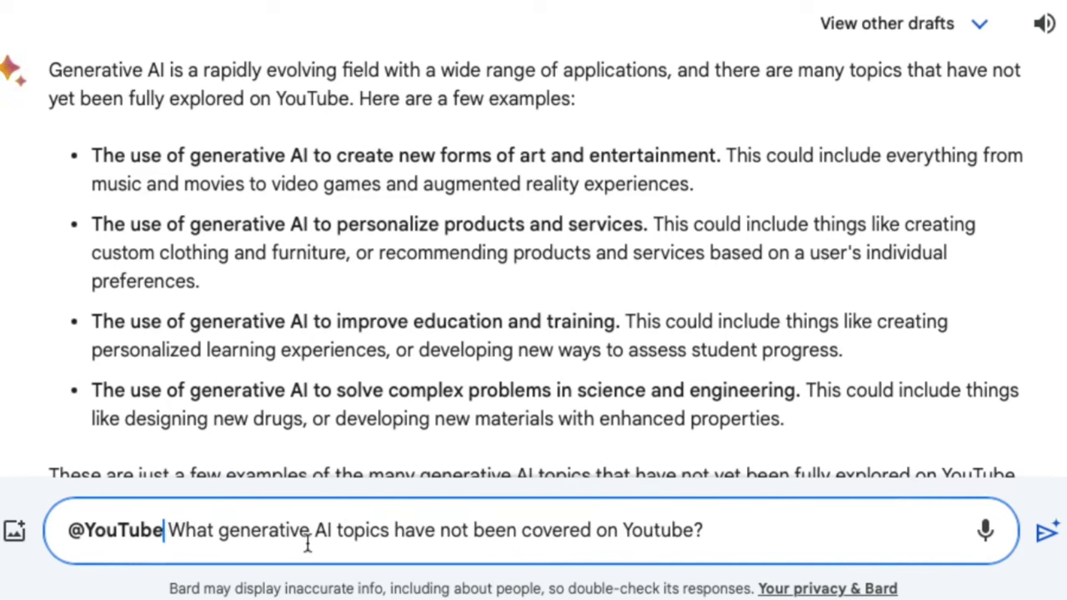
# Replace "not been covered on" with "been" in the drafted question
pyautogui.moveTo(439, 540); pyautogui.dragTo(621, 544)
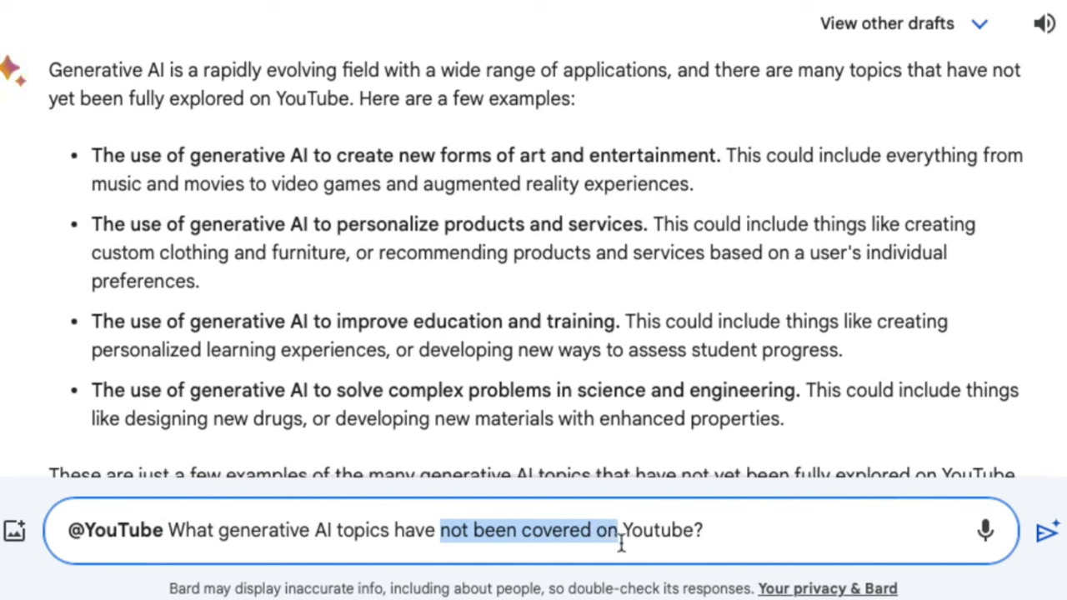
pyautogui.write('have been')
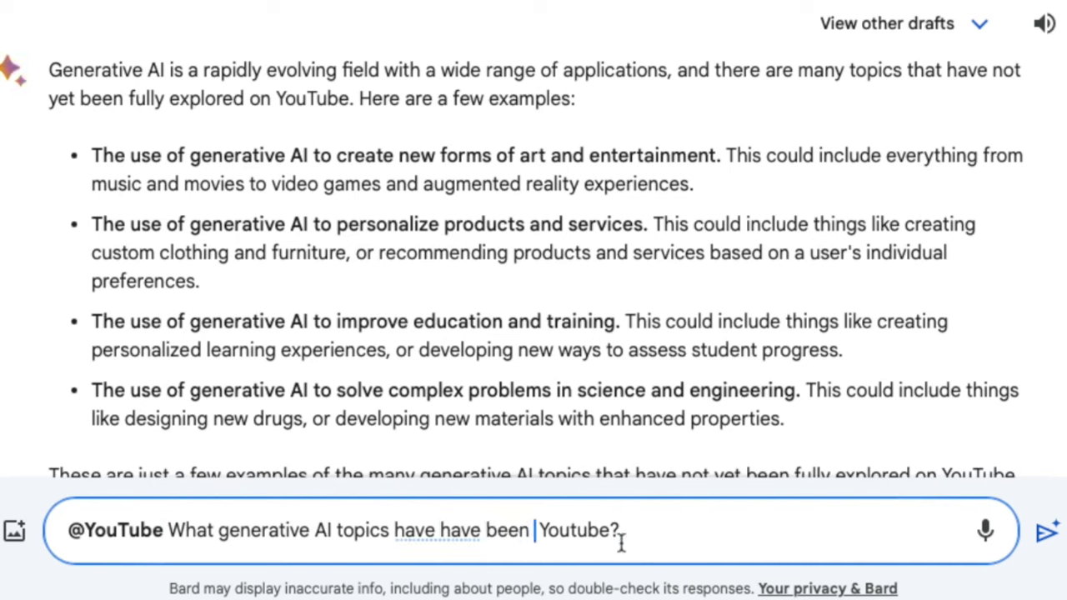
pyautogui.press('BackSpace')
pyautogui.press('BackSpace')
pyautogui.press('BackSpace')
pyautogui.press('BackSpace')
pyautogui.press('BackSpace')
pyautogui.press('BackSpace')
pyautogui.press('BackSpace')
pyautogui.press('BackSpace')
pyautogui.press('BackSpace')
pyautogui.press('BackSpace')
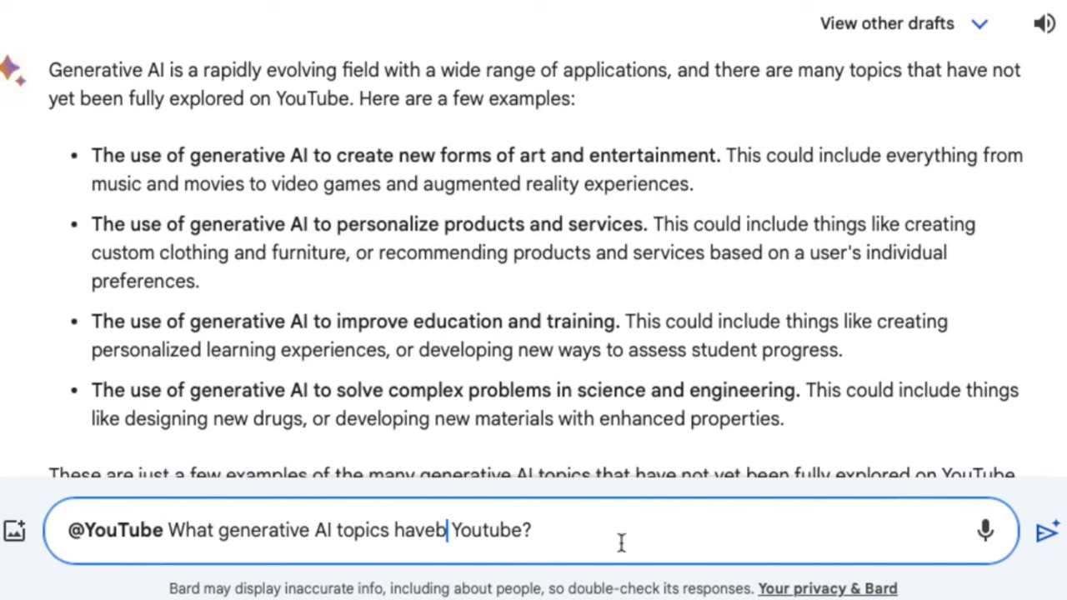
pyautogui.write('been ')
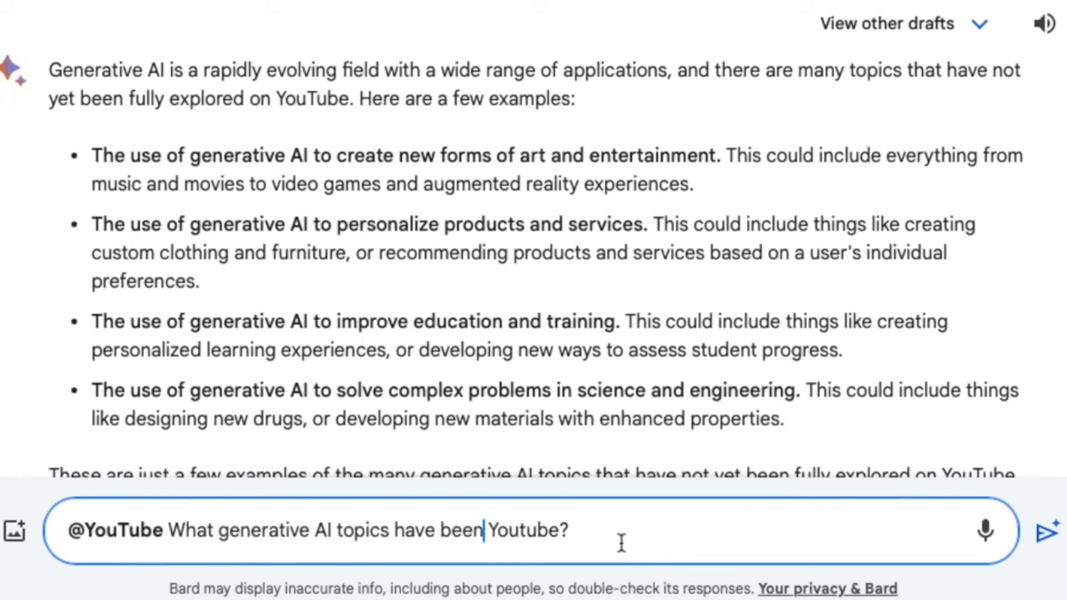
# Insert "fully explored on" before "Youtube?" and submit the question
pyautogui.write('fully')
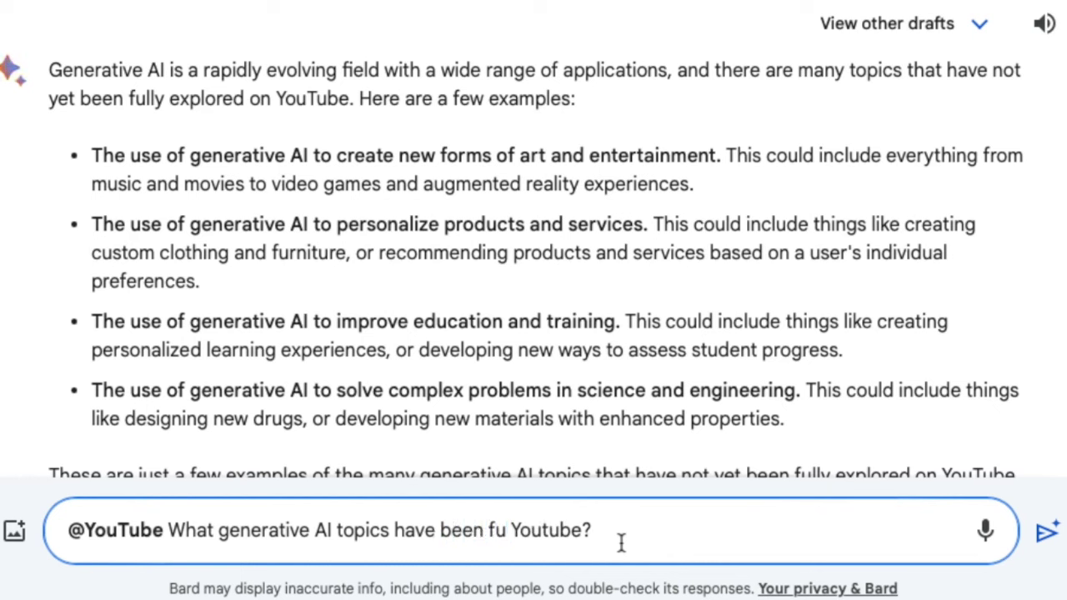
pyautogui.write(' expor')
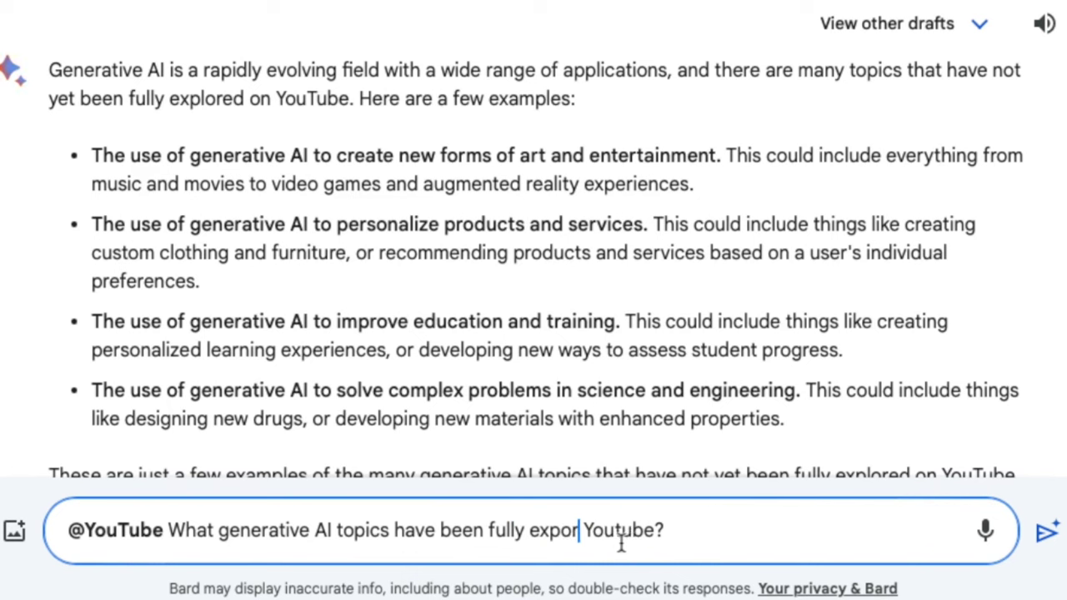
pyautogui.press('BackSpace')
pyautogui.press('BackSpace')
pyautogui.write('lored on')
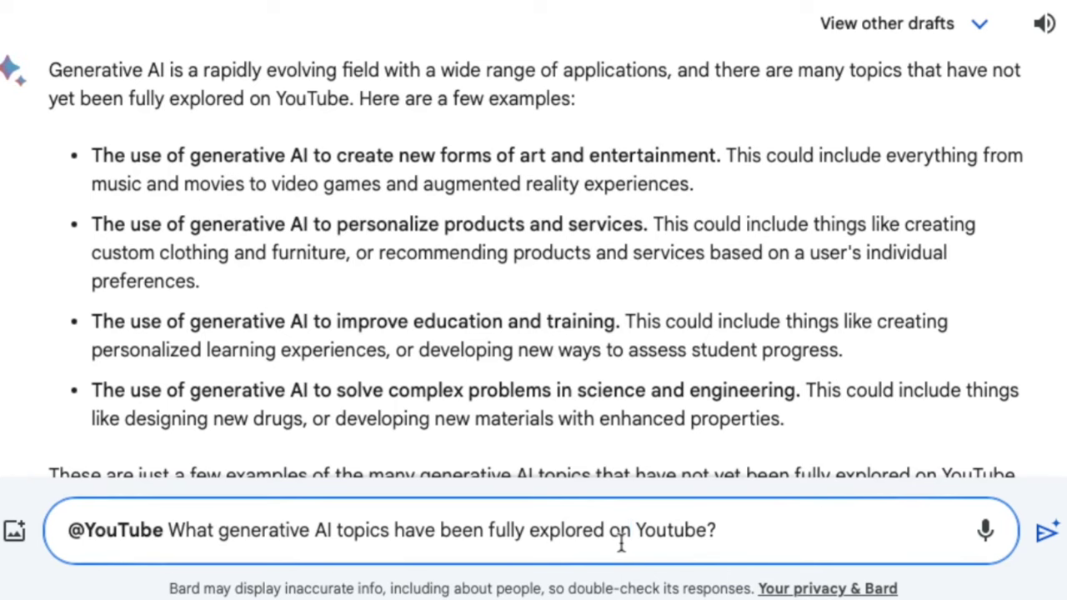
pyautogui.press('Return')
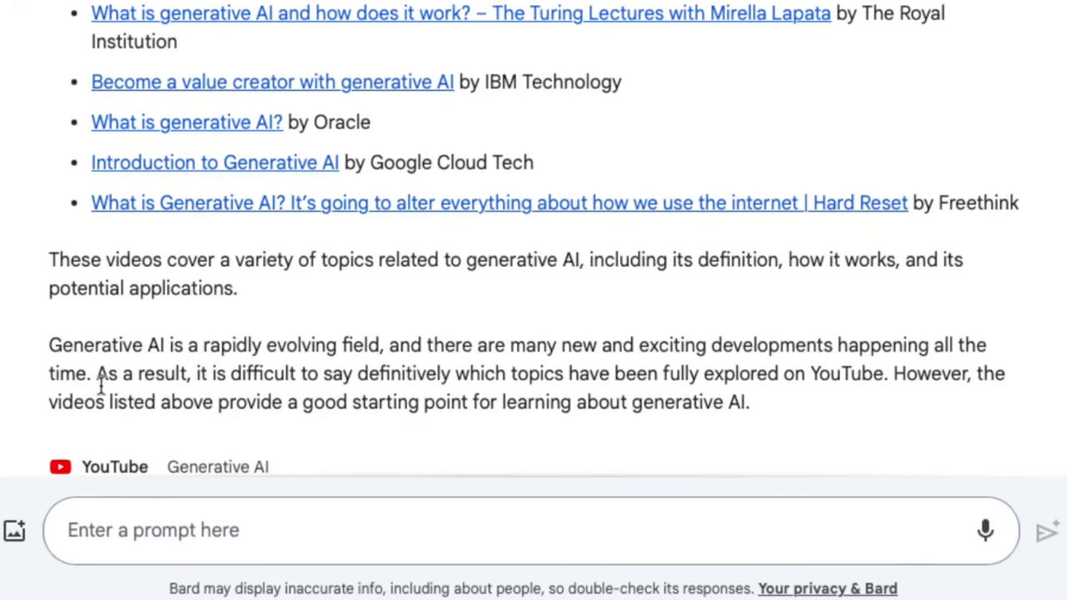
# Highlight the answer's sentence beginning "As a result, it is difficult to say definitively" and look over the video results below
pyautogui.moveTo(98, 382); pyautogui.dragTo(890, 390)
pyautogui.scroll(-8, 625, 408)
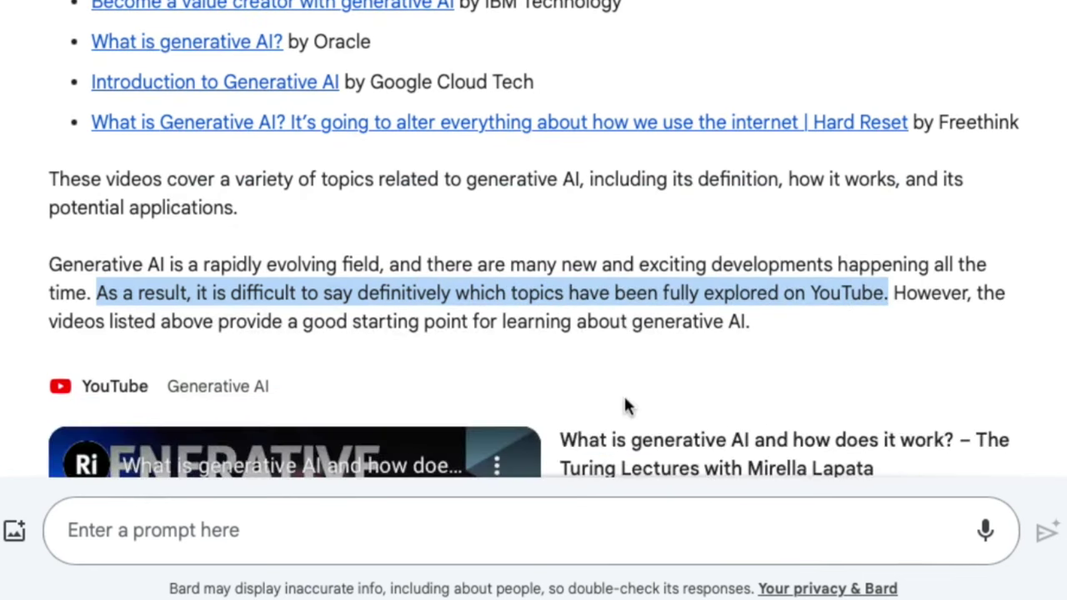
pyautogui.scroll(-5, 625, 400)
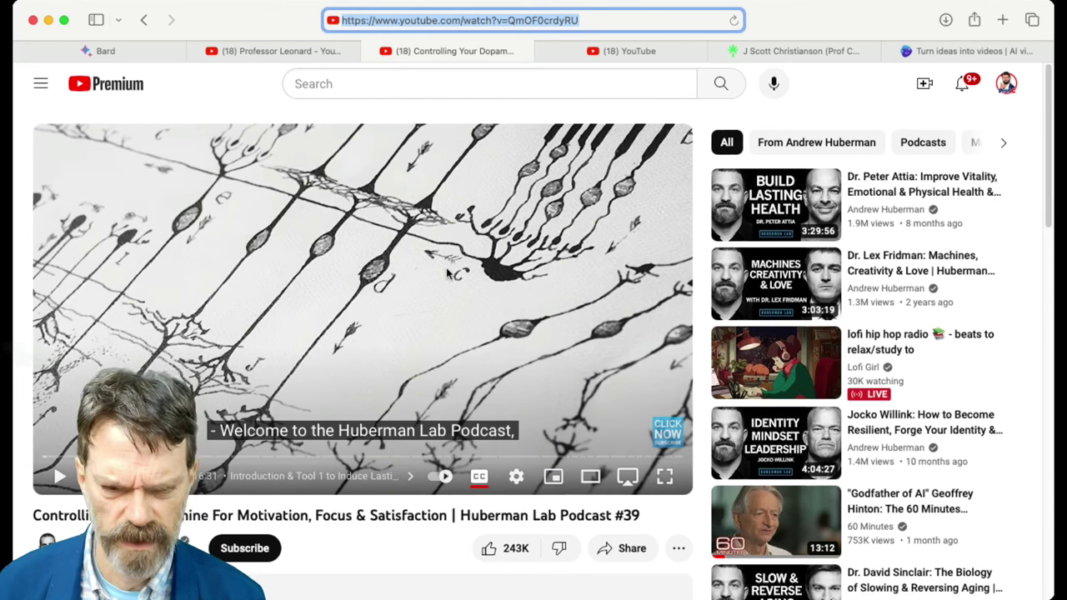
# Look over the details and description beneath the Huberman Lab Podcast #39 dopamine video on YouTube
pyautogui.scroll(-1, 534, 333)
pyautogui.scroll(-2, 221, 283)
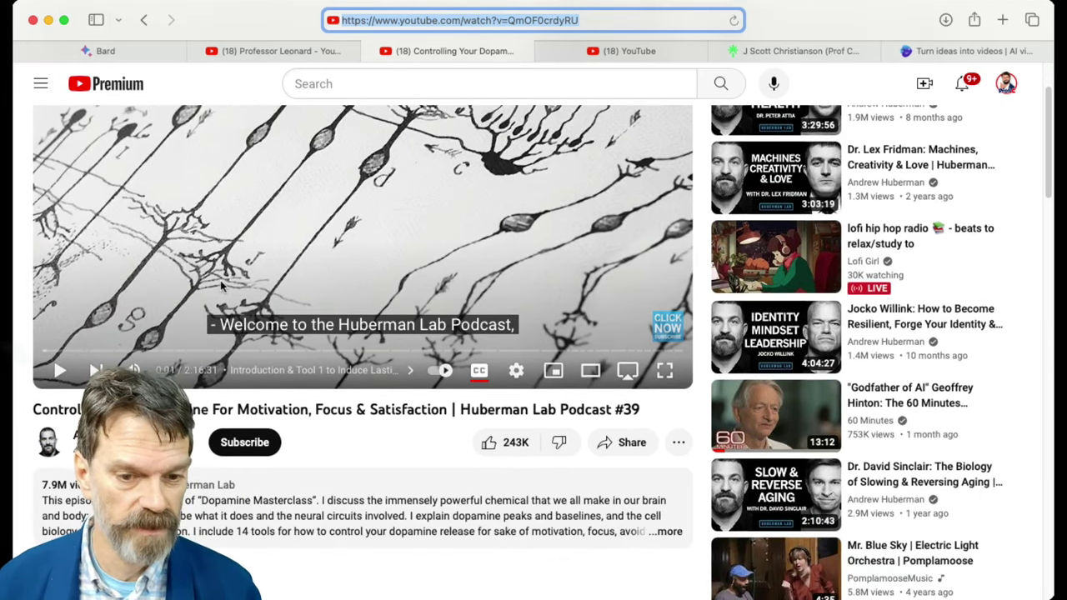
pyautogui.scroll(-1, 221, 283)
pyautogui.scroll(-3, 223, 286)
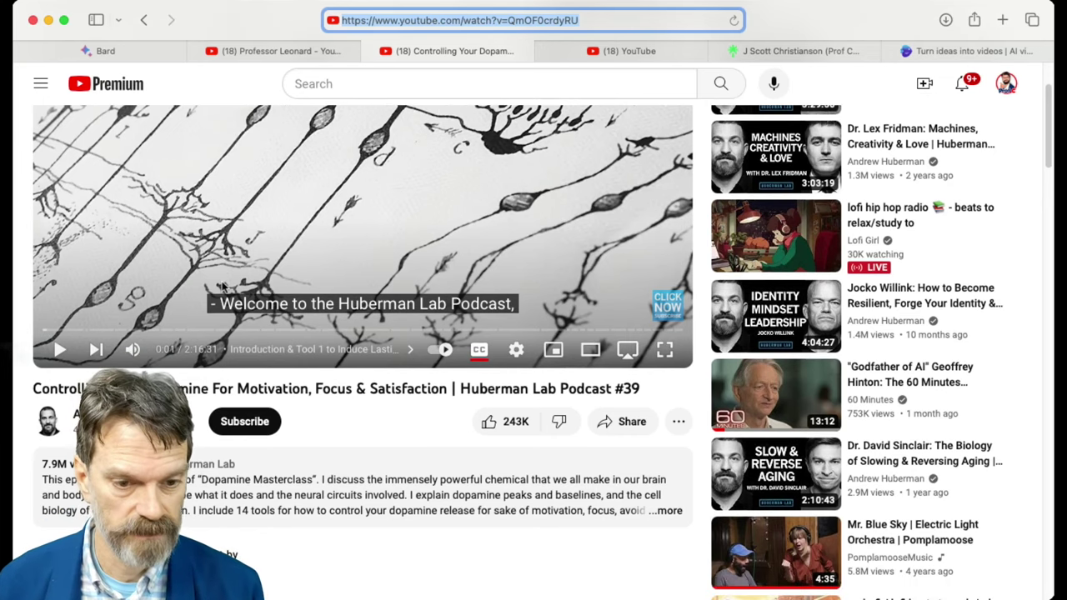